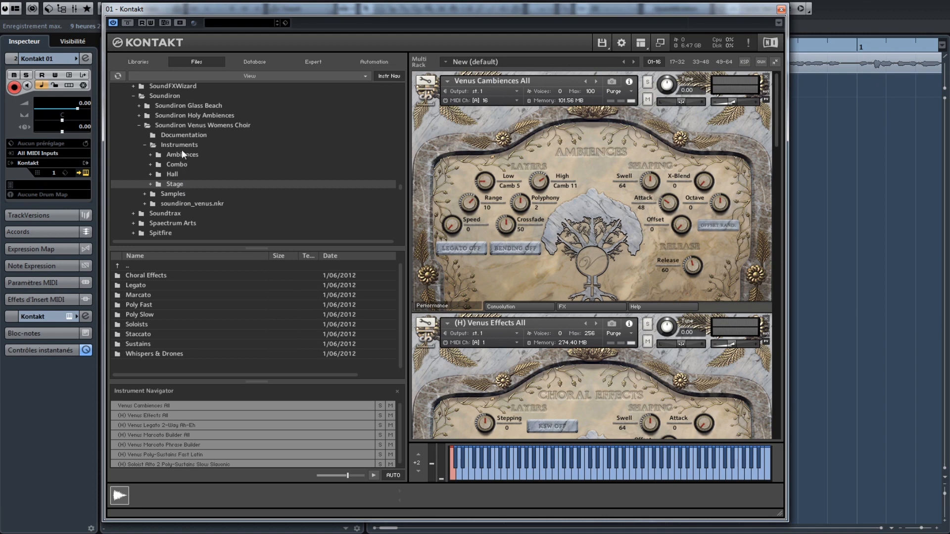
Compare the contents of the Venus Womens Choir's Ambiences, Combo, Hall and Stage instrument folders, ending on Hall.
{"action": "left_click", "coordinate": [180, 155]}
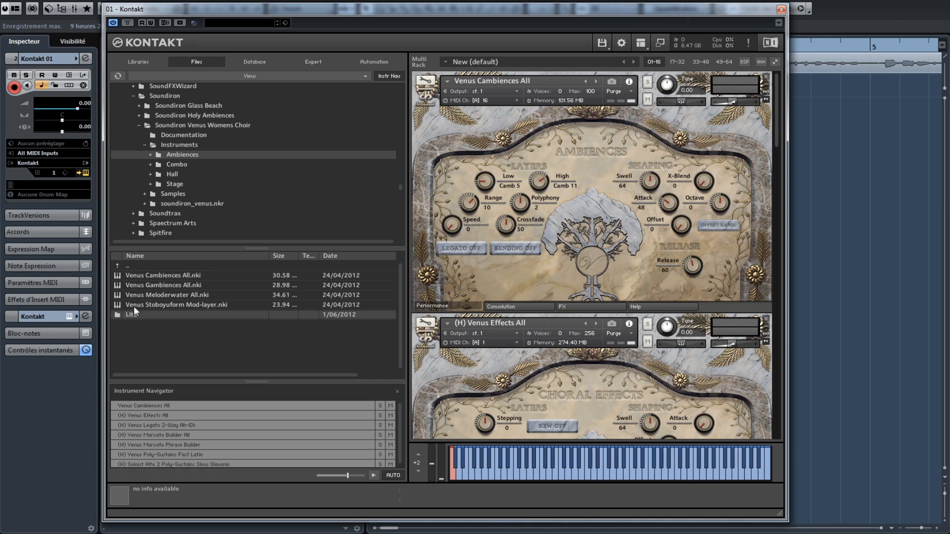
{"action": "left_click", "coordinate": [182, 164]}
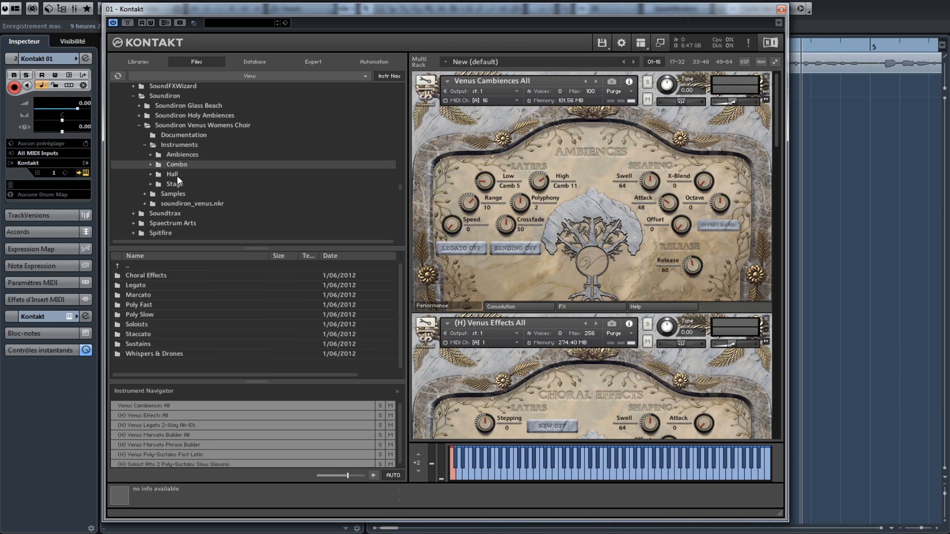
{"action": "left_click", "coordinate": [176, 175]}
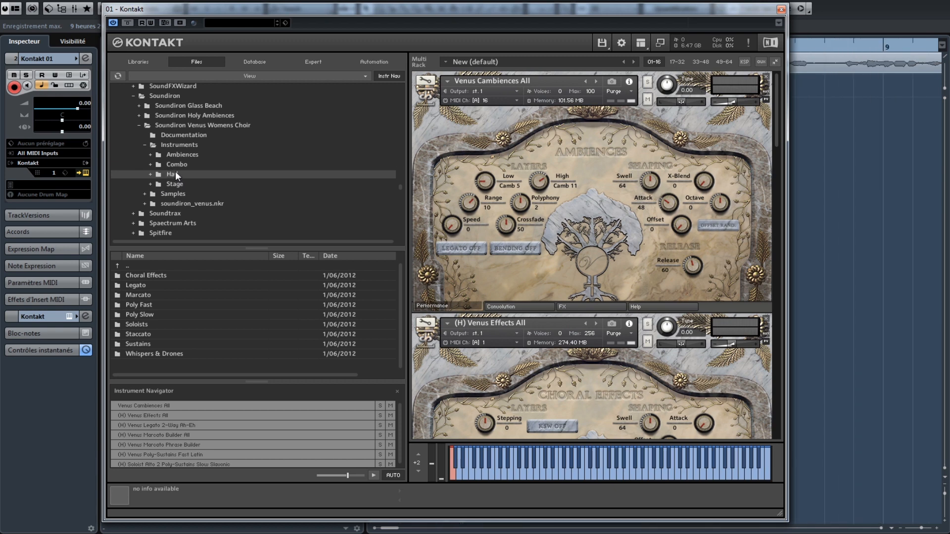
{"action": "left_click", "coordinate": [176, 155]}
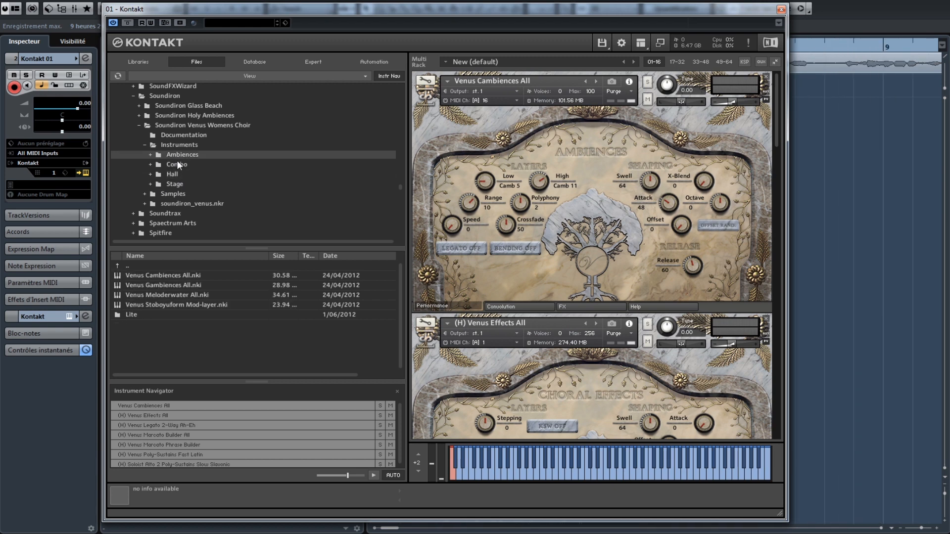
{"action": "left_click", "coordinate": [177, 165]}
{"action": "left_click", "coordinate": [178, 181]}
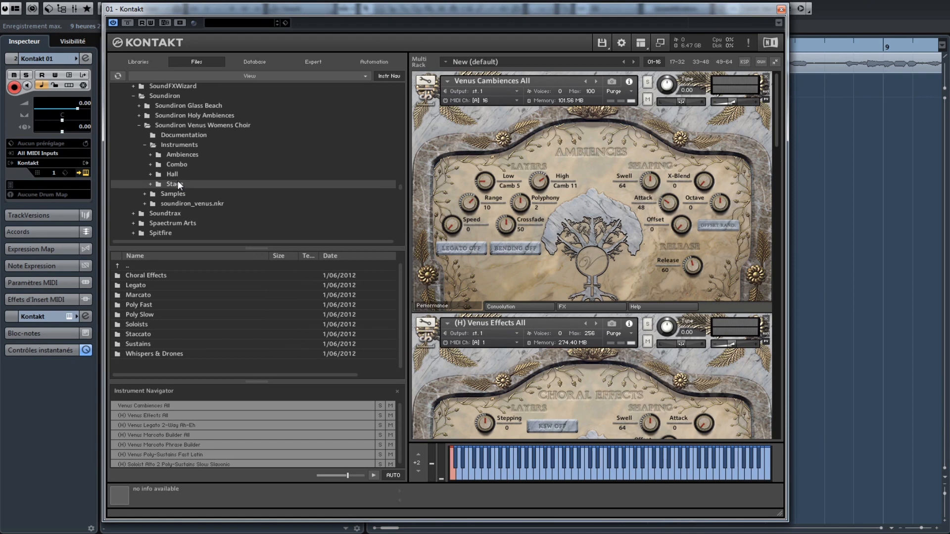
{"action": "left_click", "coordinate": [178, 176]}
{"action": "left_click", "coordinate": [178, 183]}
{"action": "left_click", "coordinate": [179, 178]}
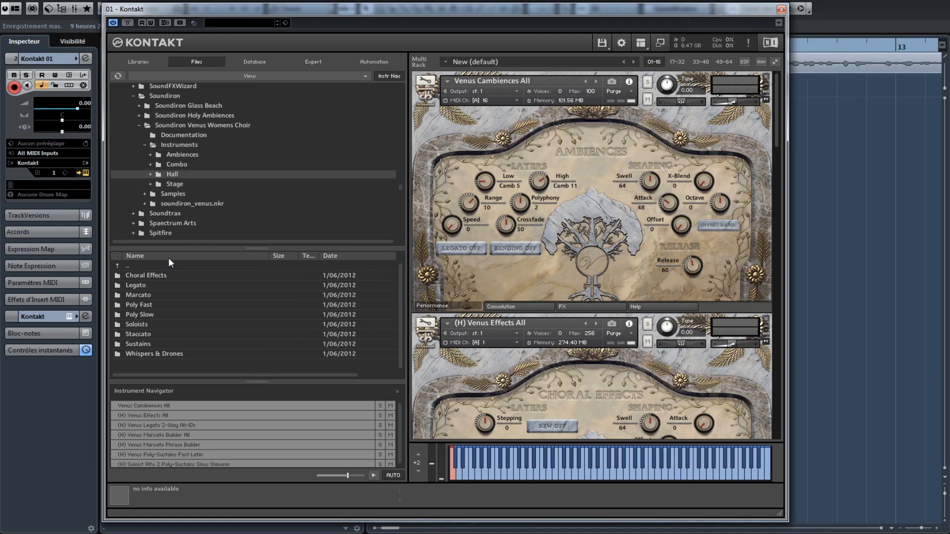
Open the Hall set's Choral Effects folder and go through its entries from Venus Effects All down to the Lite subfolder.
{"action": "double_click", "coordinate": [147, 275]}
{"action": "left_click", "coordinate": [148, 275]}
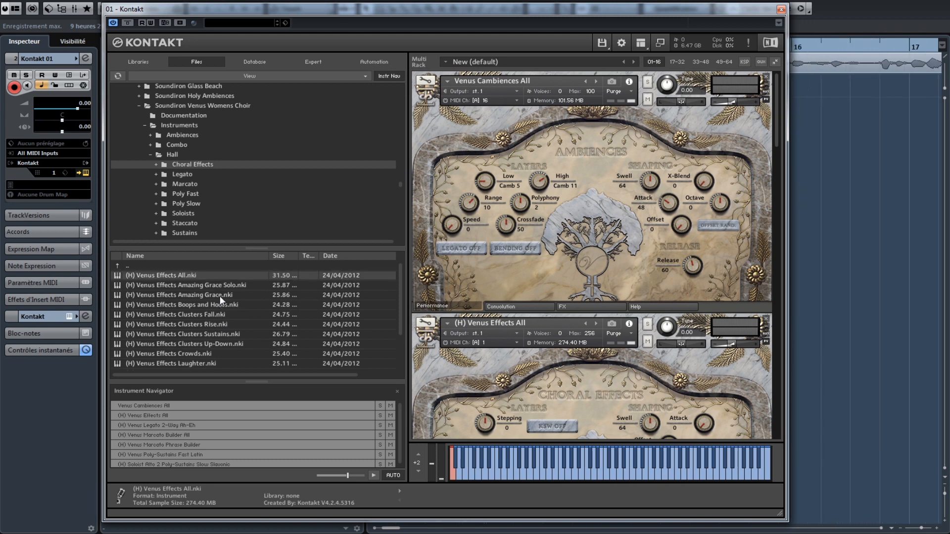
{"action": "left_click", "coordinate": [194, 285]}
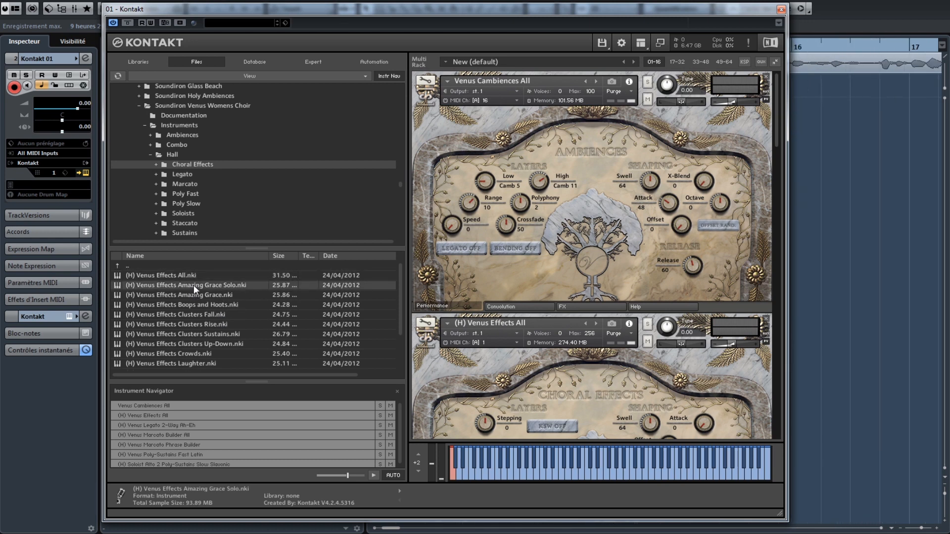
{"action": "left_click", "coordinate": [223, 296]}
{"action": "left_click", "coordinate": [267, 306]}
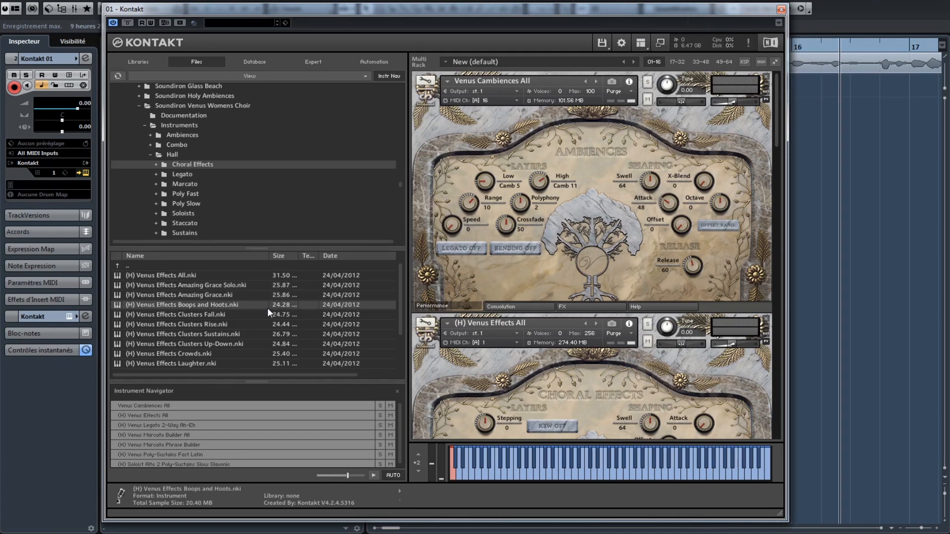
{"action": "key", "text": "Down"}
{"action": "key", "text": "Down"}
{"action": "key", "text": "Down"}
{"action": "key", "text": "Down"}
{"action": "key", "text": "Down"}
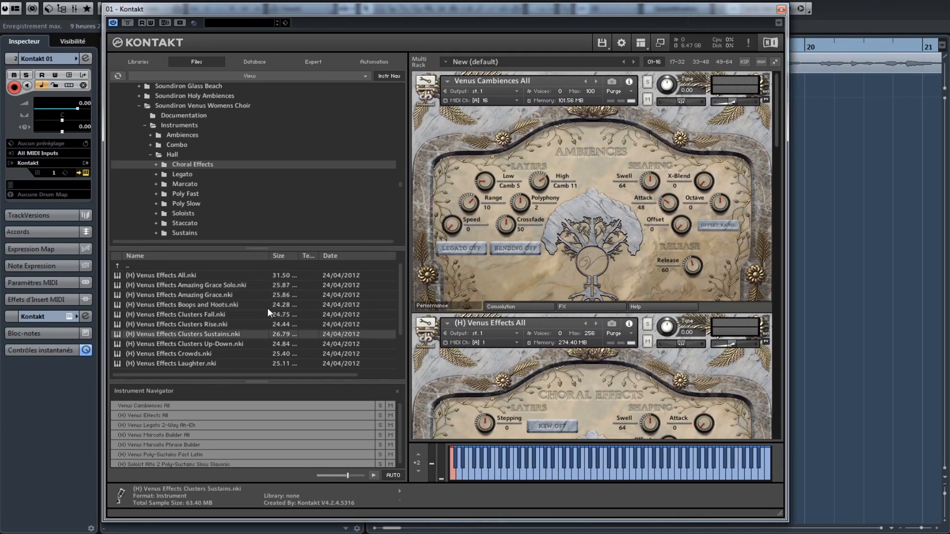
{"action": "key", "text": "Down"}
{"action": "key", "text": "Down"}
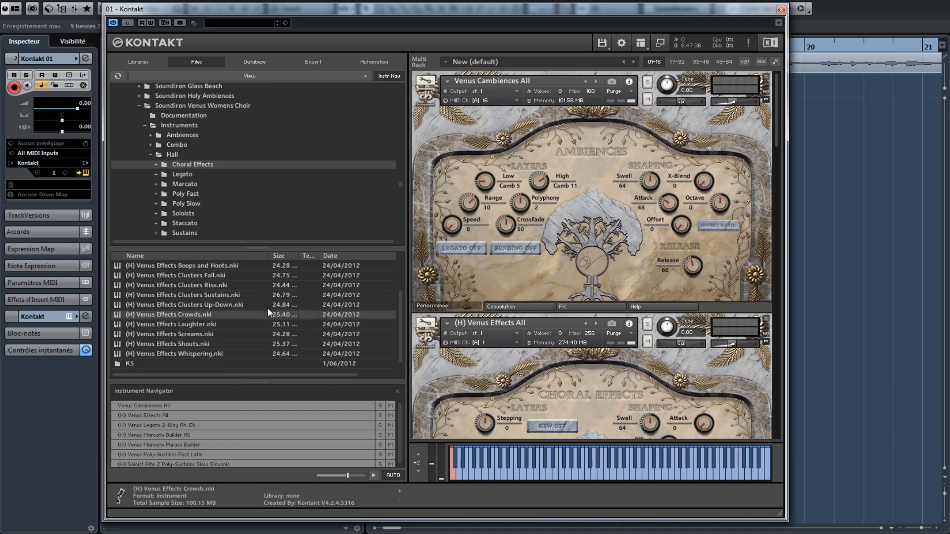
{"action": "key", "text": "Down"}
{"action": "key", "text": "Down"}
{"action": "key", "text": "Down"}
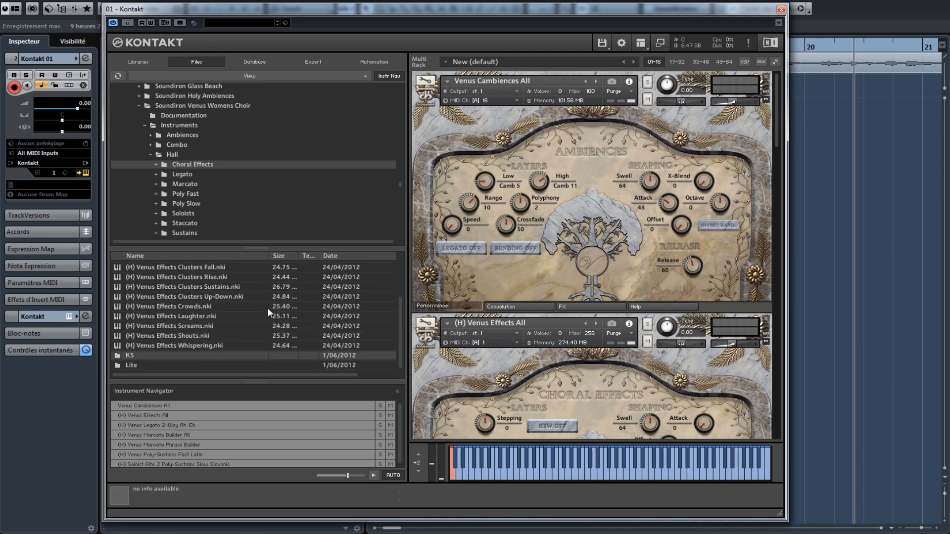
{"action": "key", "text": "Down"}
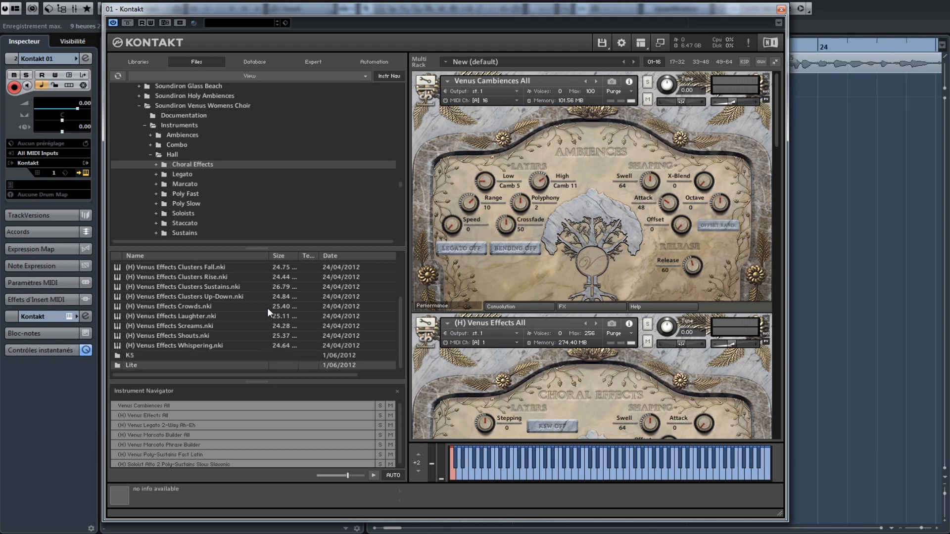
Open the Hall set's Legato folder and review its 2-Way, 3-Way and Single legato patches.
{"action": "left_click", "coordinate": [189, 176]}
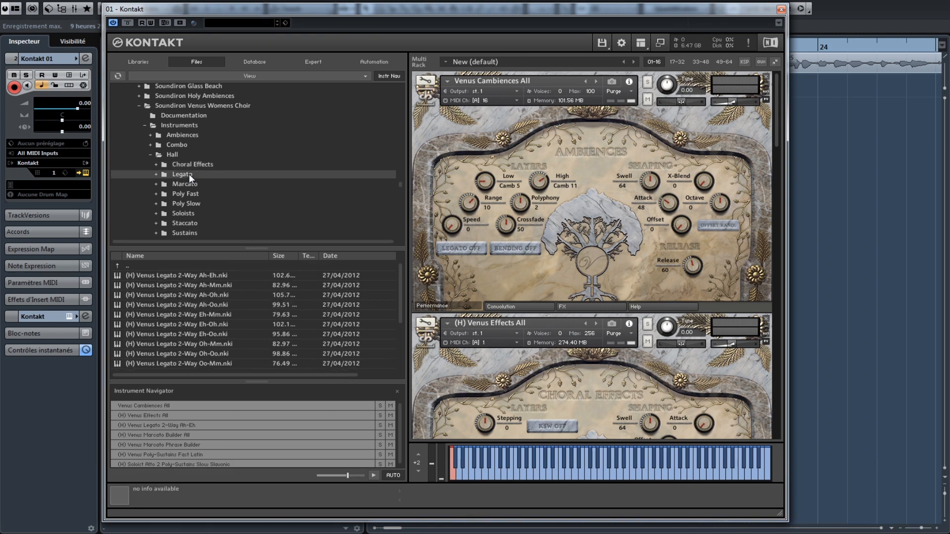
{"action": "left_click", "coordinate": [195, 276]}
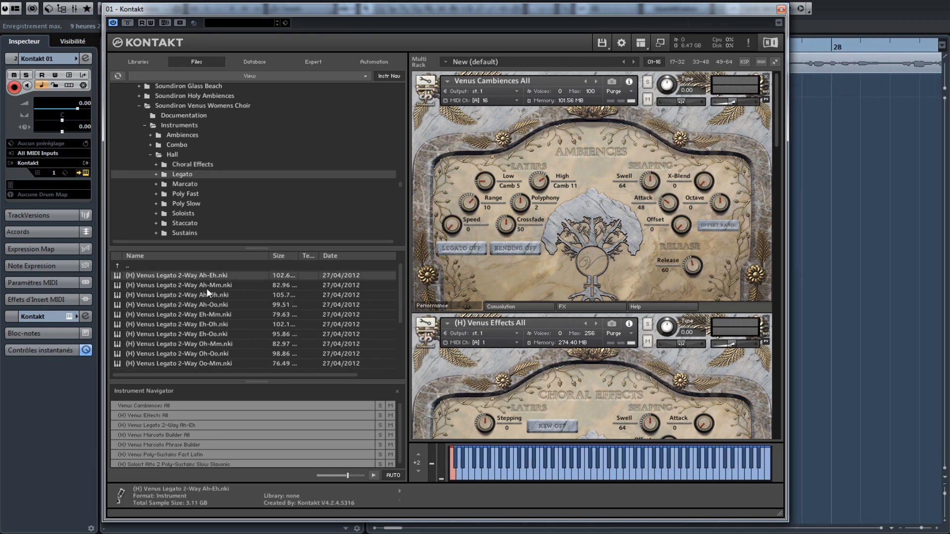
{"action": "key", "text": "Down"}
{"action": "key", "text": "Down"}
{"action": "key", "text": "Down"}
{"action": "key", "text": "Down"}
{"action": "key", "text": "Down"}
{"action": "key", "text": "Down"}
{"action": "key", "text": "Down"}
{"action": "key", "text": "Down"}
{"action": "key", "text": "Down"}
{"action": "key", "text": "Down"}
{"action": "key", "text": "Down"}
{"action": "key", "text": "Down"}
{"action": "key", "text": "Down"}
{"action": "key", "text": "Down"}
{"action": "key", "text": "Down"}
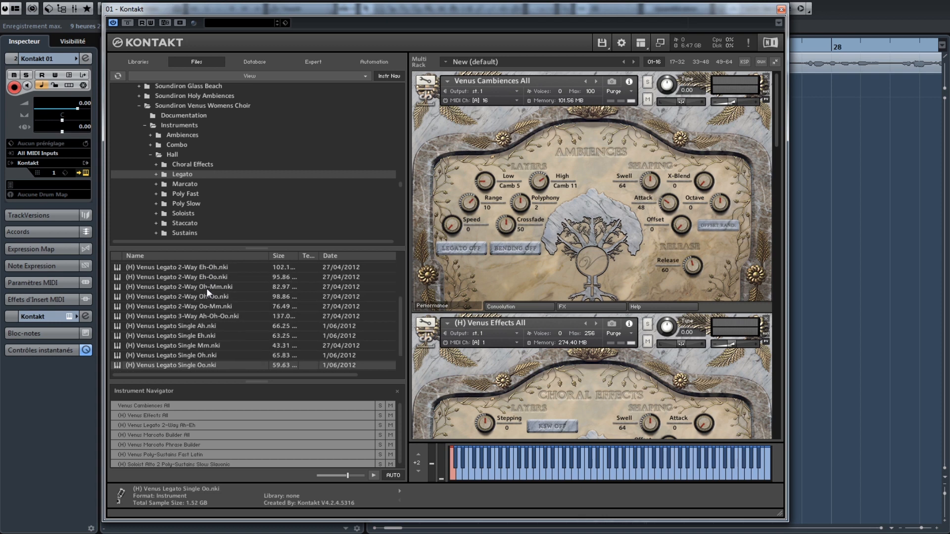
{"action": "left_click", "coordinate": [228, 319]}
{"action": "left_click", "coordinate": [219, 325]}
{"action": "left_click", "coordinate": [215, 343]}
{"action": "left_click", "coordinate": [216, 337]}
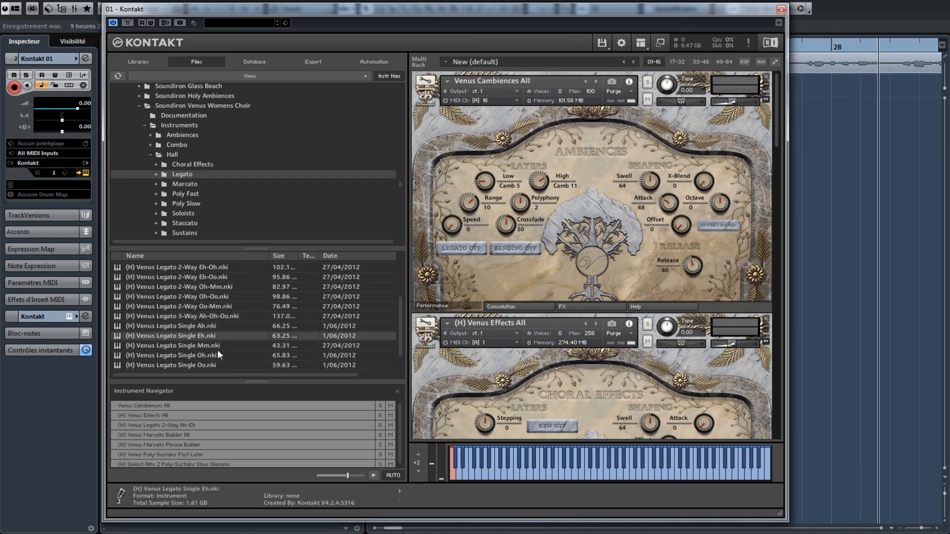
Open the K5 subfolder of Legato and select the 2-Way Ah-Oo SC K5 patch to view its details.
{"action": "scroll", "coordinate": [217, 349], "scroll_direction": "down", "scroll_amount": 2}
{"action": "left_click", "coordinate": [166, 356]}
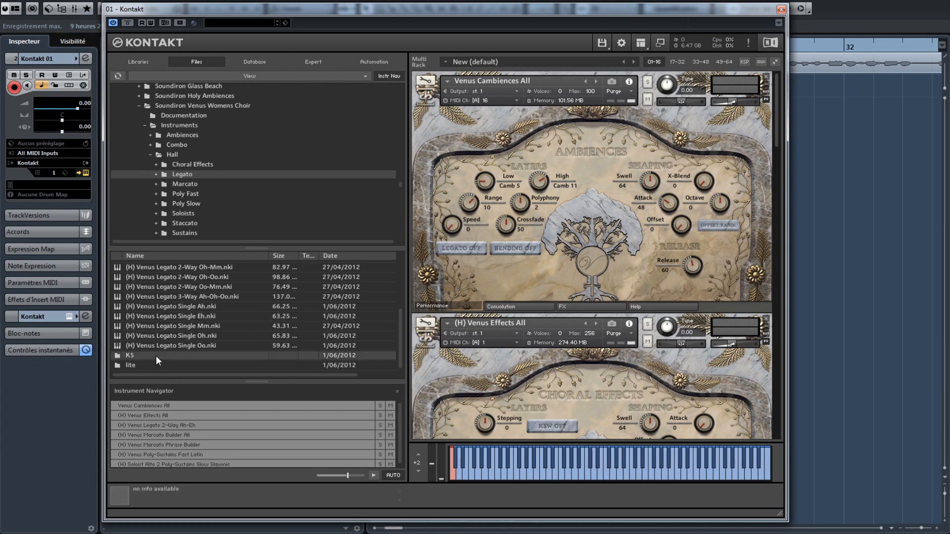
{"action": "double_click", "coordinate": [156, 355]}
{"action": "left_click", "coordinate": [193, 306]}
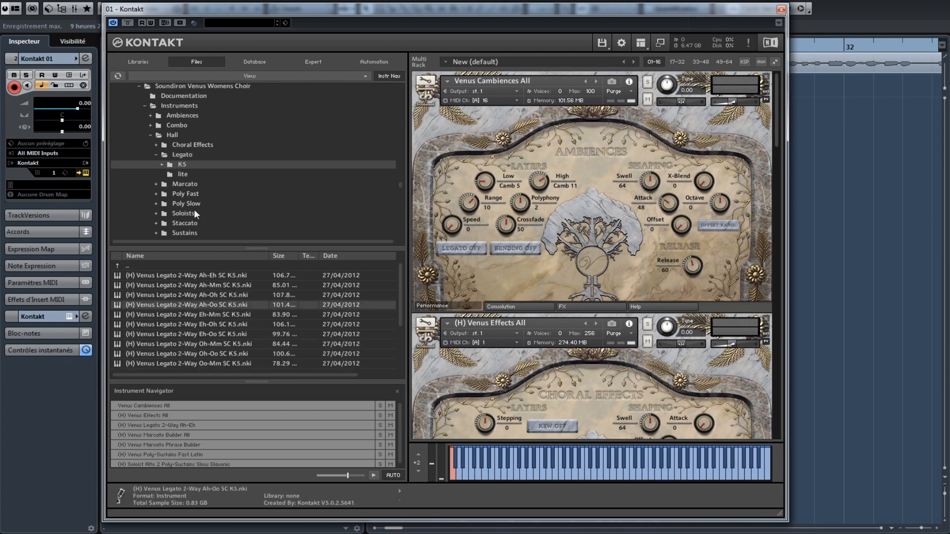
Show the Hall set's Marcato folder and examine its Phrase Builder, Singles and Sustains patches.
{"action": "left_click", "coordinate": [191, 182]}
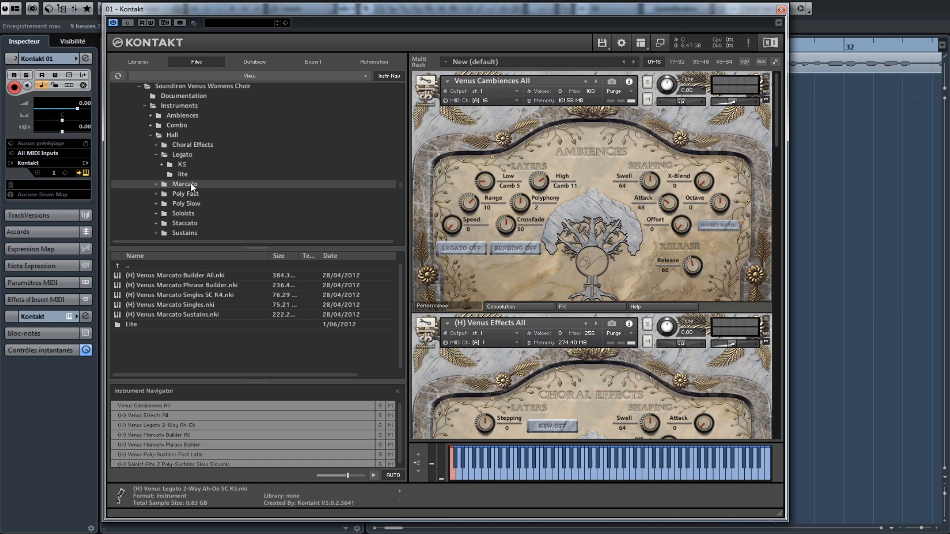
{"action": "left_click", "coordinate": [188, 285]}
{"action": "left_click", "coordinate": [186, 295]}
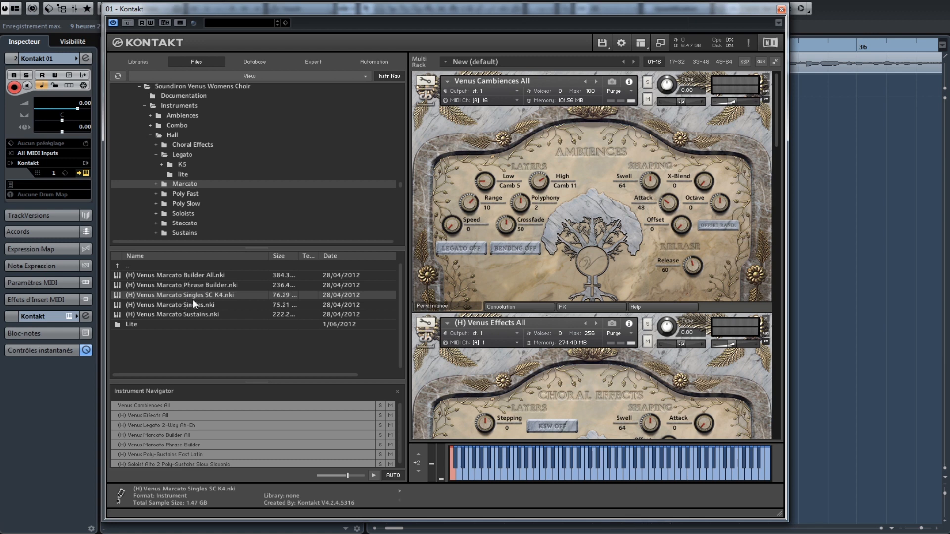
{"action": "left_click", "coordinate": [200, 304]}
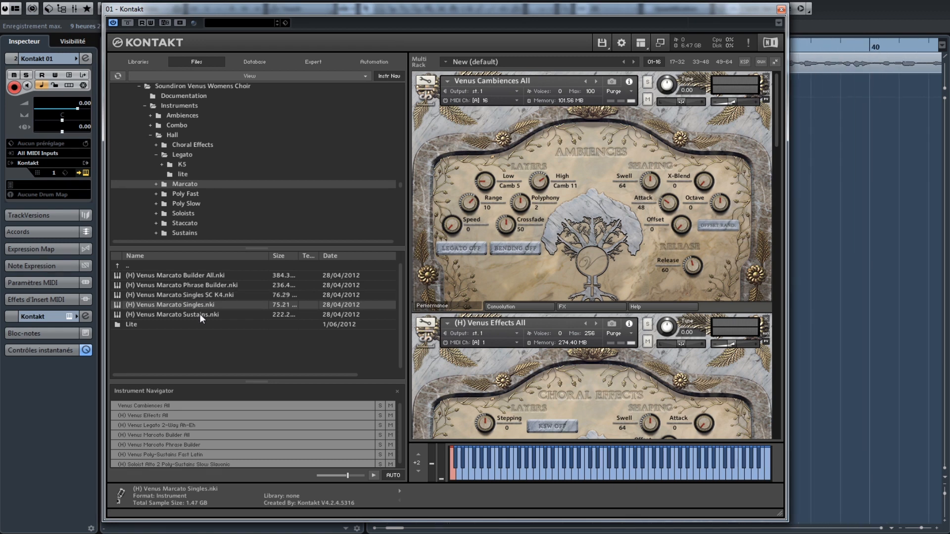
{"action": "left_click", "coordinate": [200, 313]}
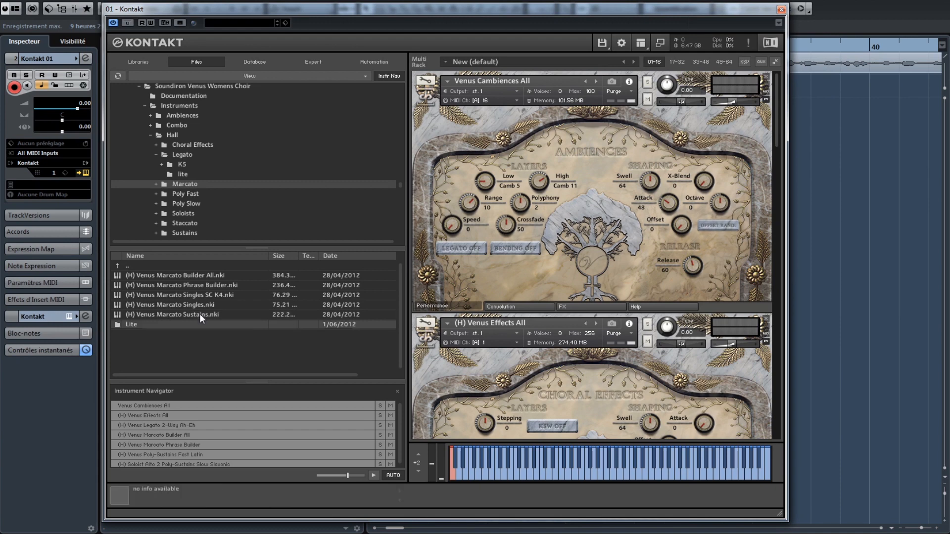
Examine the Latin and Slavonic poly-sustain patches in the Hall set's Poly Fast and Poly Slow folders.
{"action": "left_click", "coordinate": [201, 195]}
{"action": "left_click", "coordinate": [191, 277]}
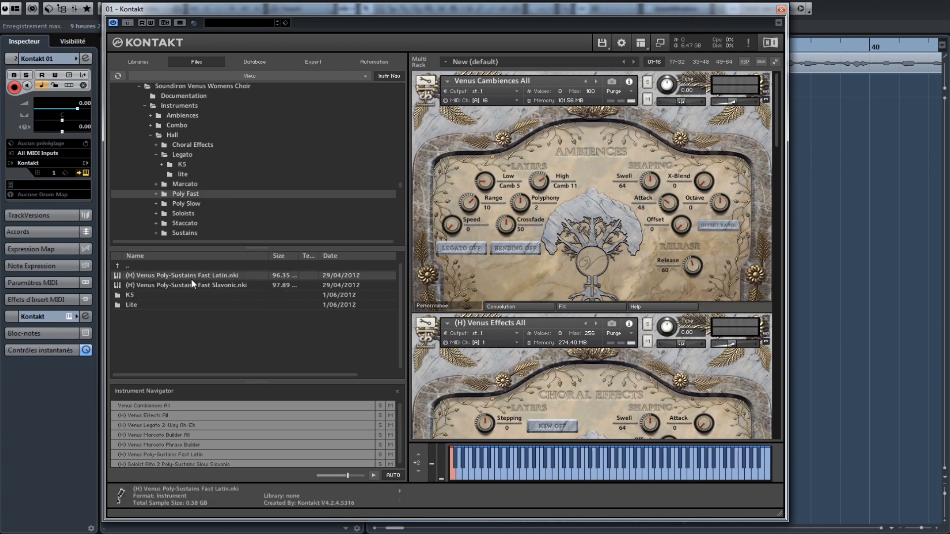
{"action": "left_click", "coordinate": [191, 287]}
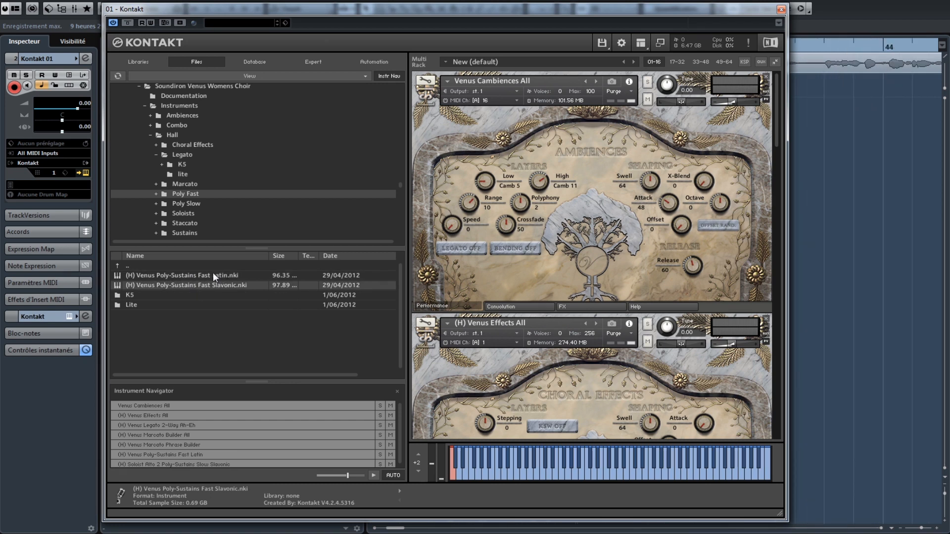
{"action": "left_click", "coordinate": [202, 204]}
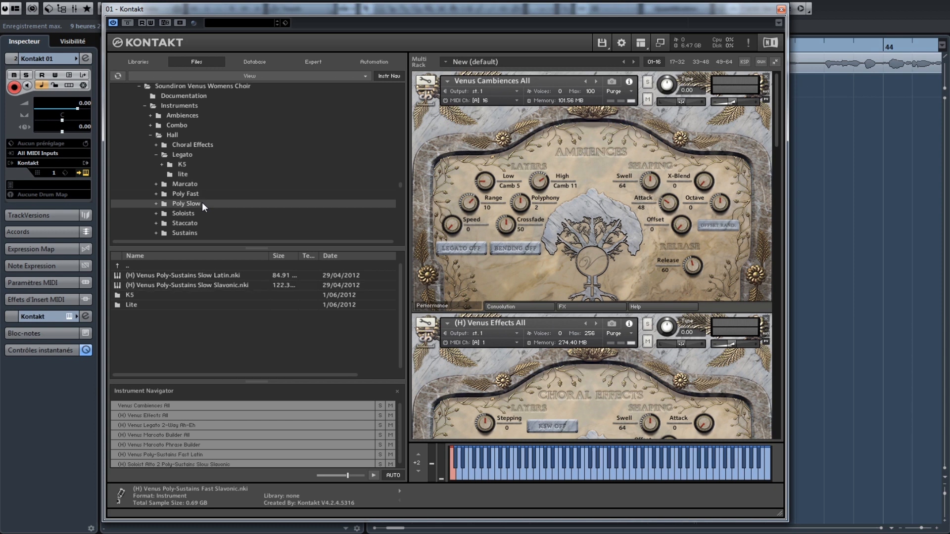
{"action": "left_click", "coordinate": [225, 277]}
{"action": "left_click", "coordinate": [224, 282]}
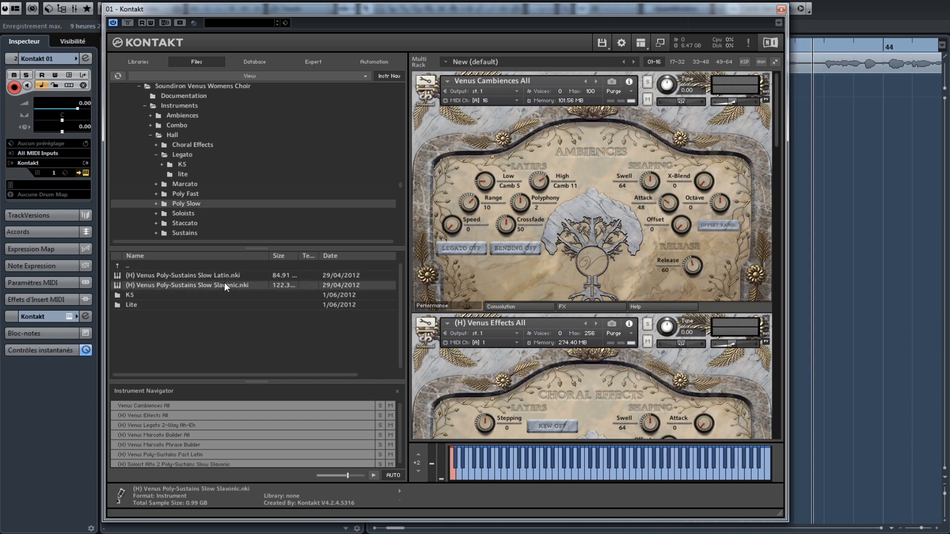
Show the Hall set's Soloists folder and look over its alto and soprano subfolders, ending on Soprano 2 Slavonic.
{"action": "left_click", "coordinate": [199, 214]}
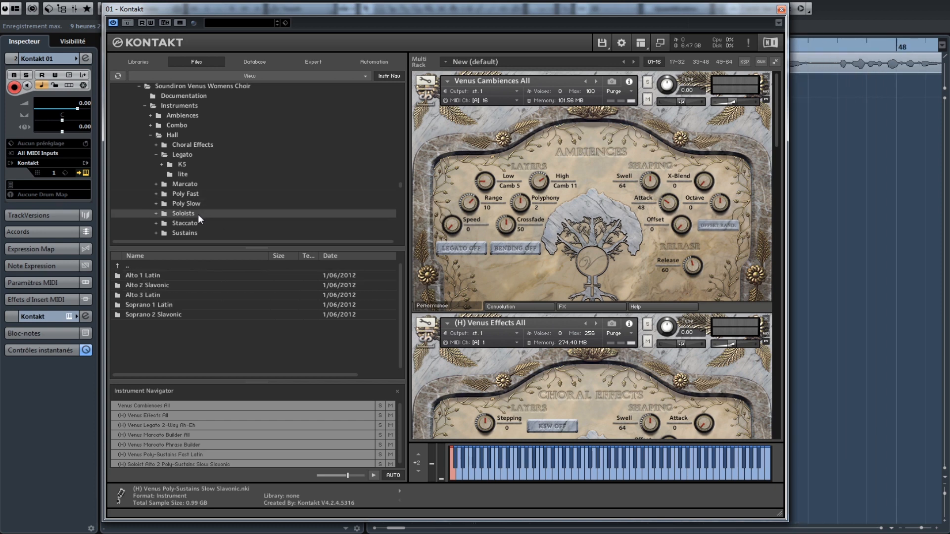
{"action": "scroll", "coordinate": [198, 215], "scroll_direction": "down", "scroll_amount": 1}
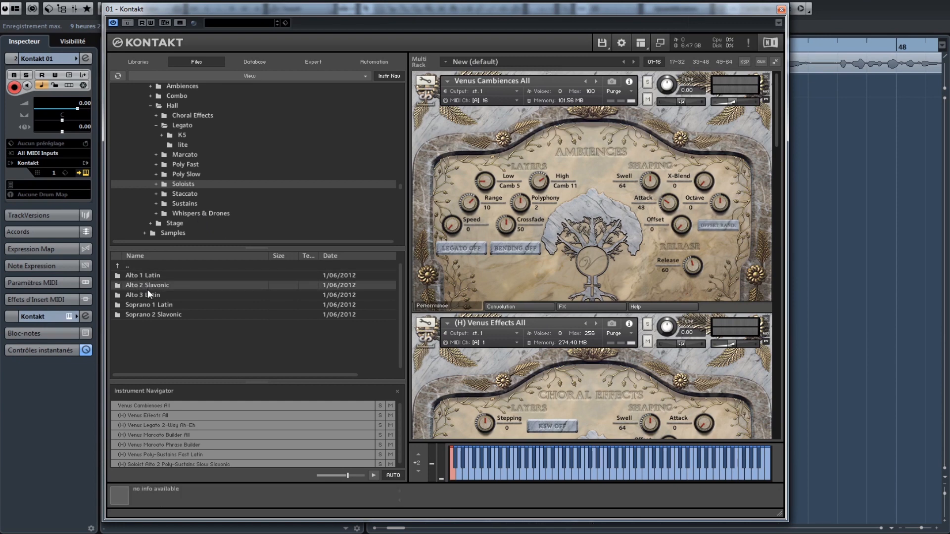
{"action": "left_click", "coordinate": [147, 304]}
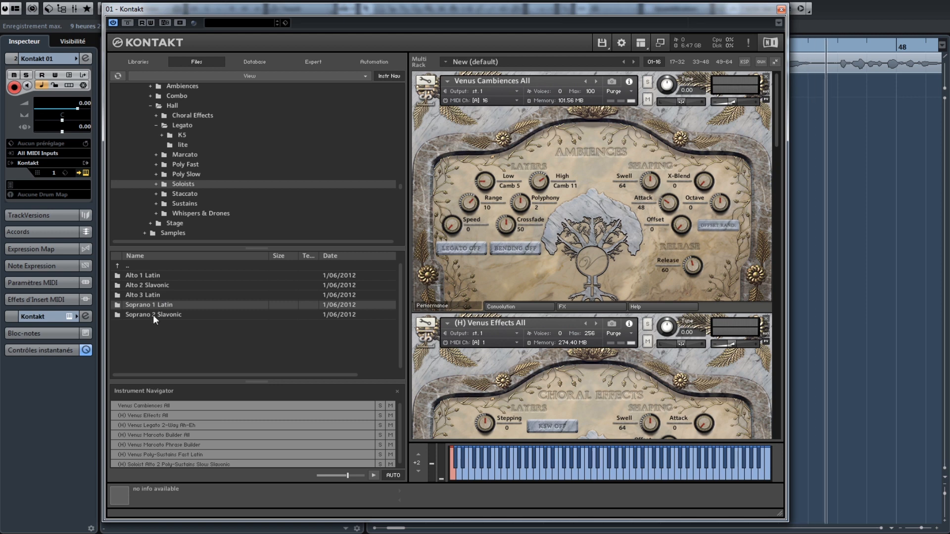
{"action": "left_click", "coordinate": [153, 315]}
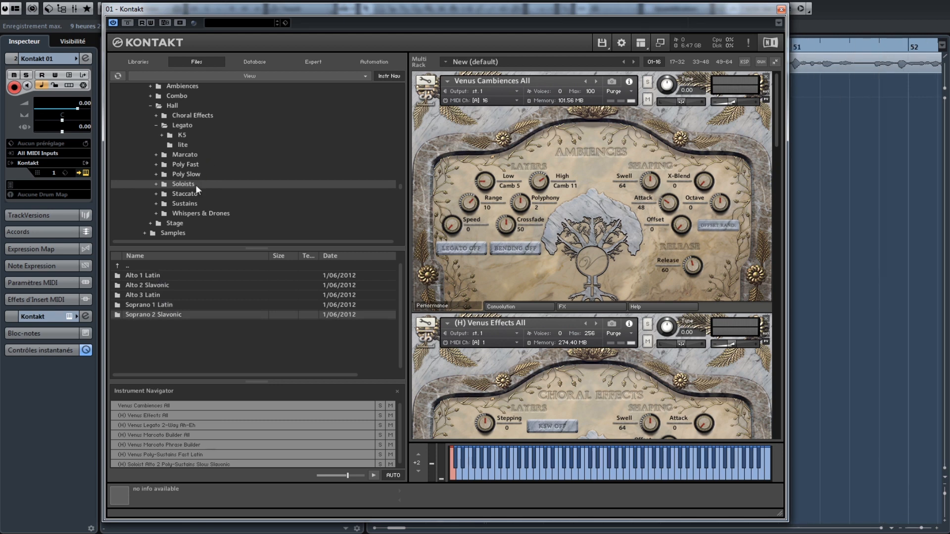
Open the Alto 1 Latin soloist folder and go through its patches from Long Staccatos to Whisper Chants.
{"action": "double_click", "coordinate": [137, 273]}
{"action": "left_click", "coordinate": [175, 275]}
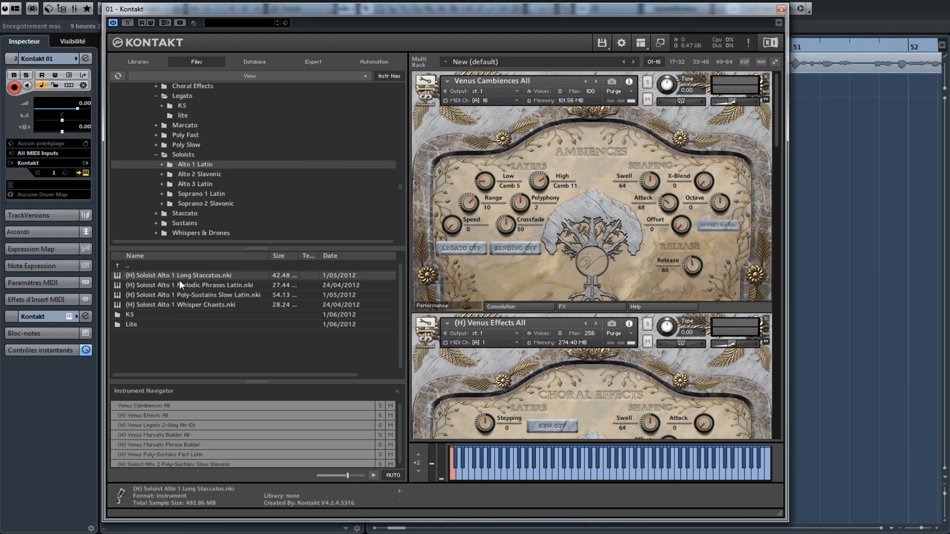
{"action": "left_click", "coordinate": [180, 283]}
{"action": "left_click", "coordinate": [182, 295]}
{"action": "left_click", "coordinate": [182, 304]}
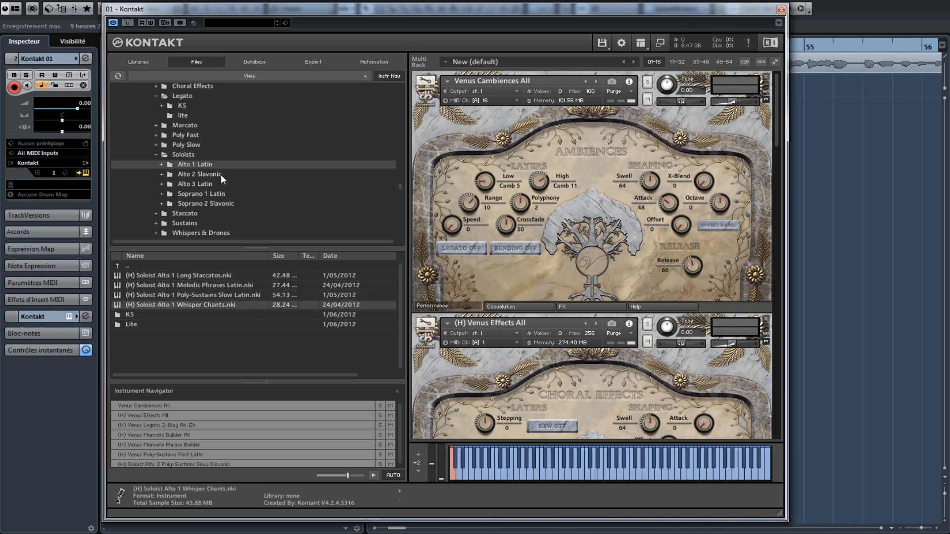
Show the Alto 2 Slavonic soloist folder and examine its Long Staccatos and Poly-Sustains Slow Slavonic patches.
{"action": "left_click", "coordinate": [207, 174]}
{"action": "left_click", "coordinate": [206, 277]}
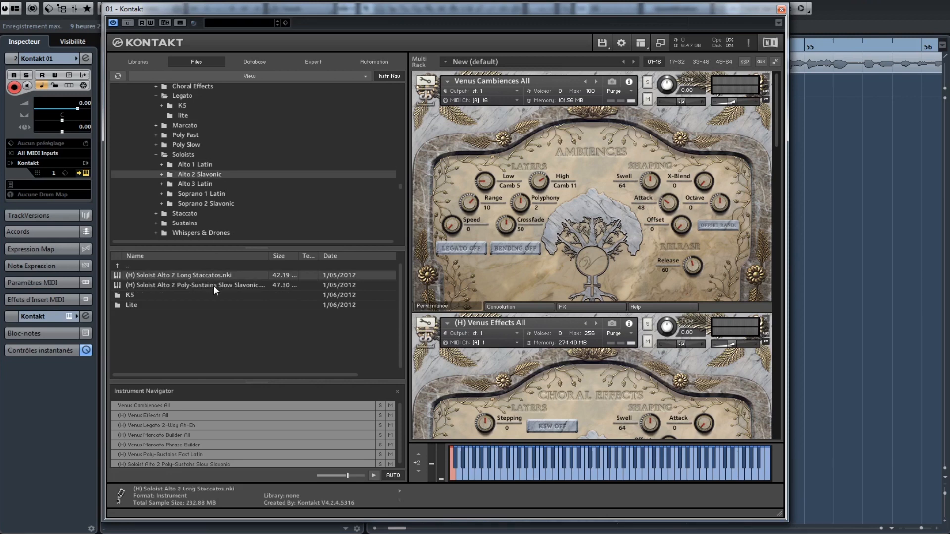
{"action": "left_click", "coordinate": [212, 286]}
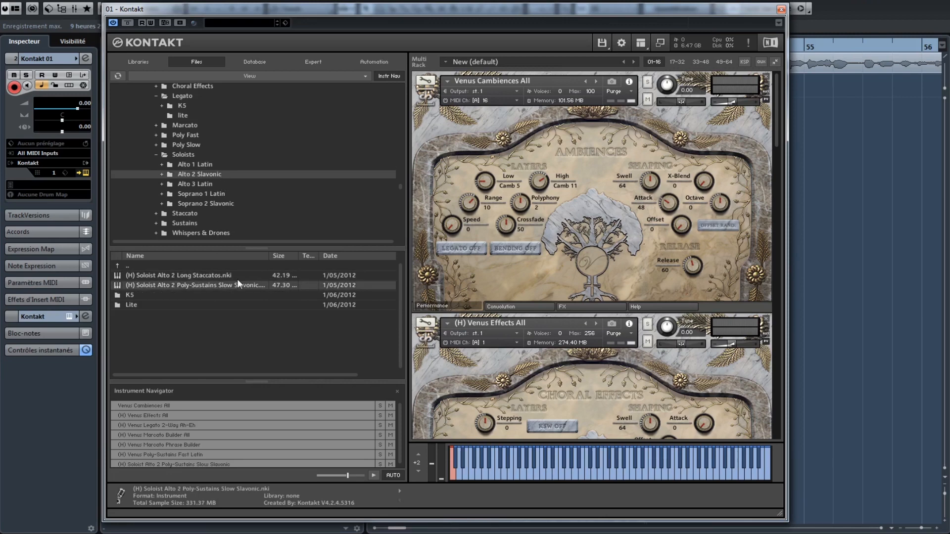
Show the Alto 3 Latin soloist folder and examine its Melodic Phrases Latin and Whisper Chants patches.
{"action": "left_click", "coordinate": [218, 186]}
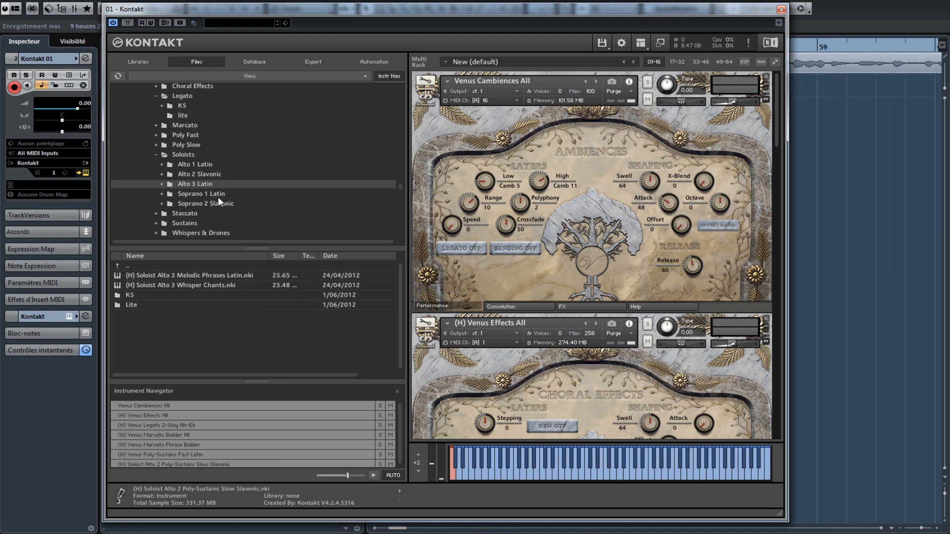
{"action": "left_click", "coordinate": [208, 275]}
{"action": "left_click", "coordinate": [209, 285]}
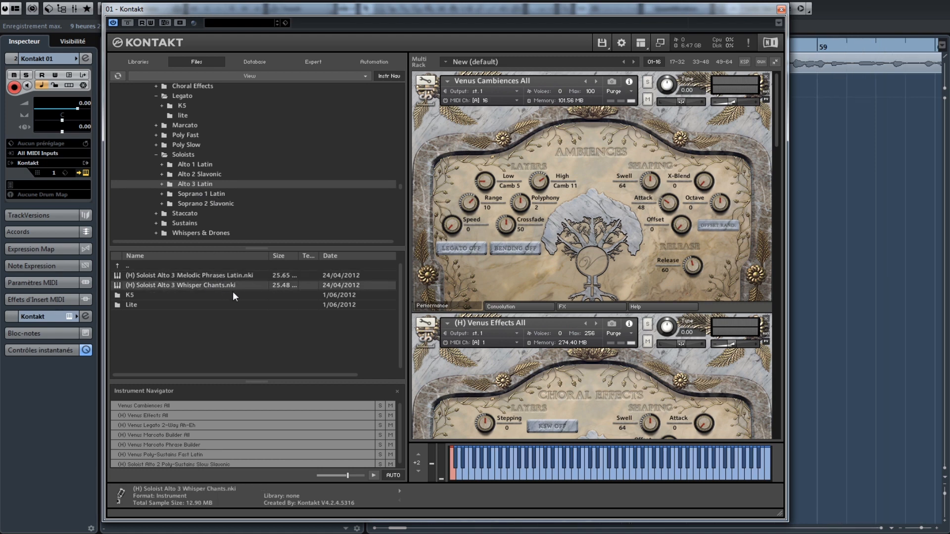
Open the Soprano 1 Latin soloist folder and go through its patches from Long Staccatos to Whisper Chants.
{"action": "left_click", "coordinate": [223, 194]}
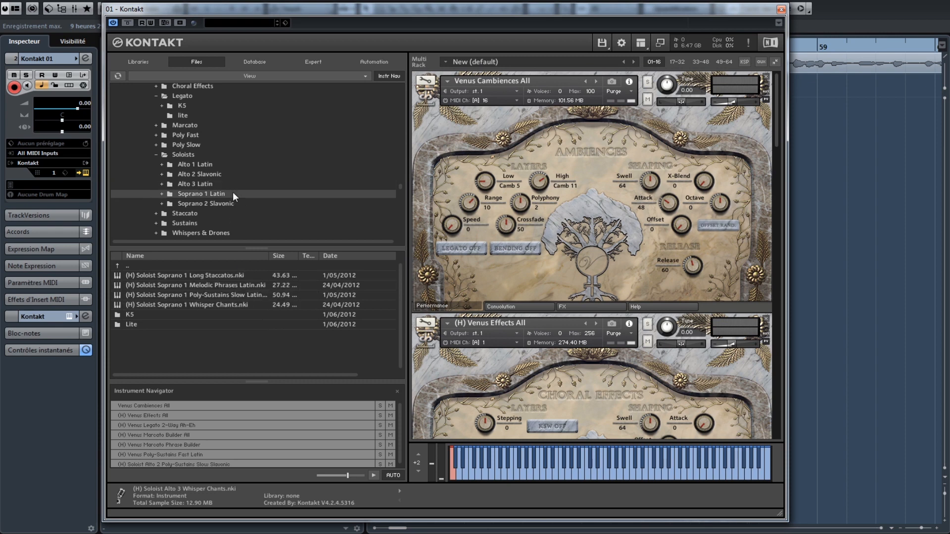
{"action": "left_click", "coordinate": [216, 276]}
{"action": "left_click", "coordinate": [240, 287]}
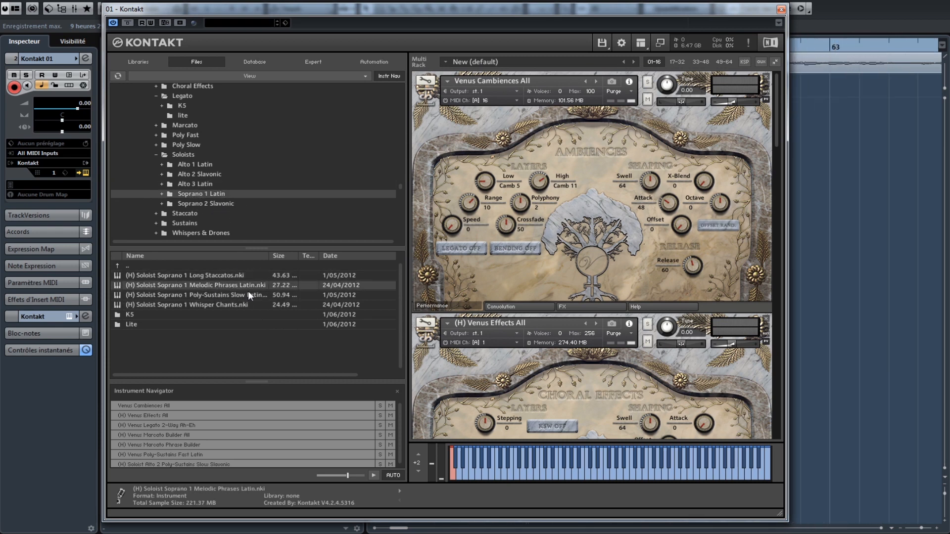
{"action": "left_click", "coordinate": [248, 293]}
{"action": "left_click", "coordinate": [271, 301]}
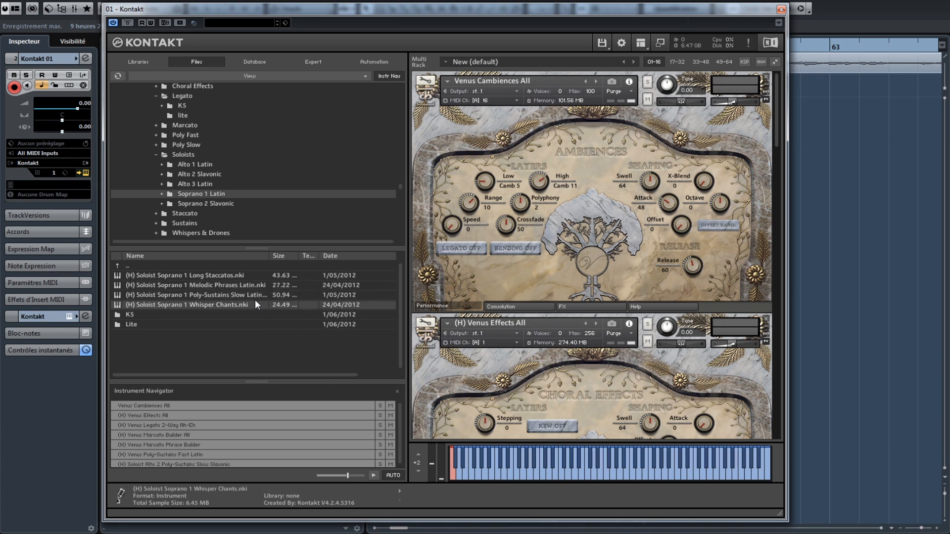
Open the Soprano 2 Slavonic soloist folder and go through its patches from Long Staccatos to Whisper Chants.
{"action": "left_click", "coordinate": [207, 206]}
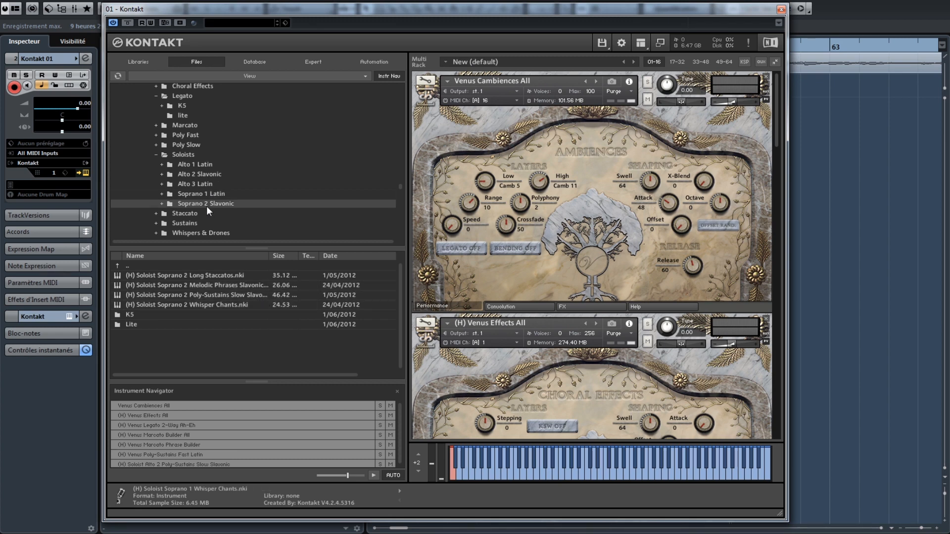
{"action": "left_click", "coordinate": [221, 277]}
{"action": "left_click", "coordinate": [226, 286]}
{"action": "left_click", "coordinate": [231, 296]}
{"action": "left_click", "coordinate": [236, 306]}
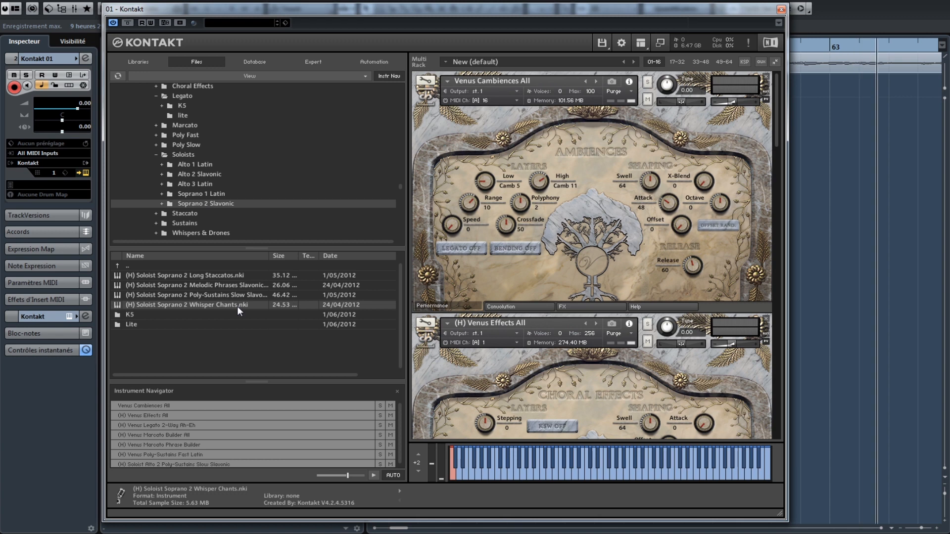
Open the Hall set's Staccato folder and compare its 2-Layer Vowels, SC K4 and plain Staccato patches.
{"action": "scroll", "coordinate": [209, 204], "scroll_direction": "down", "scroll_amount": 1}
{"action": "left_click", "coordinate": [192, 195]}
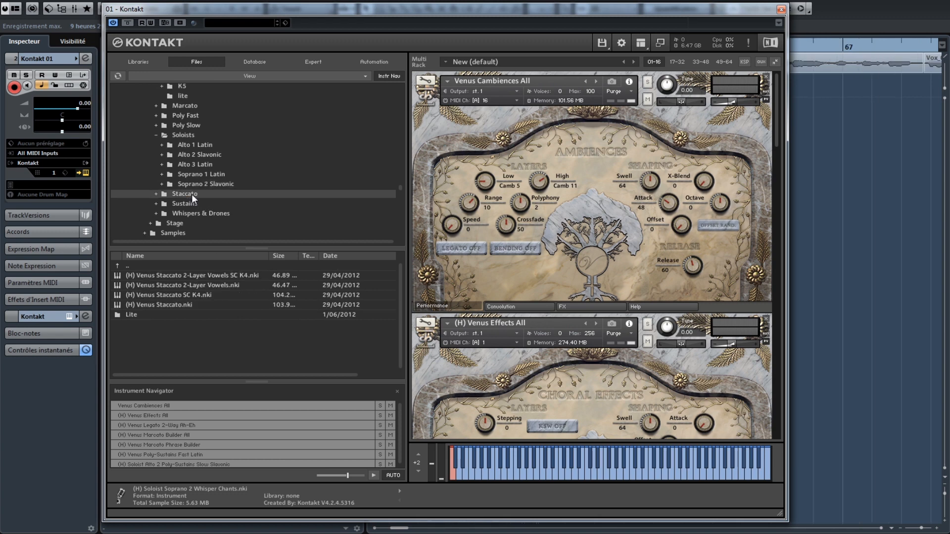
{"action": "left_click", "coordinate": [197, 279]}
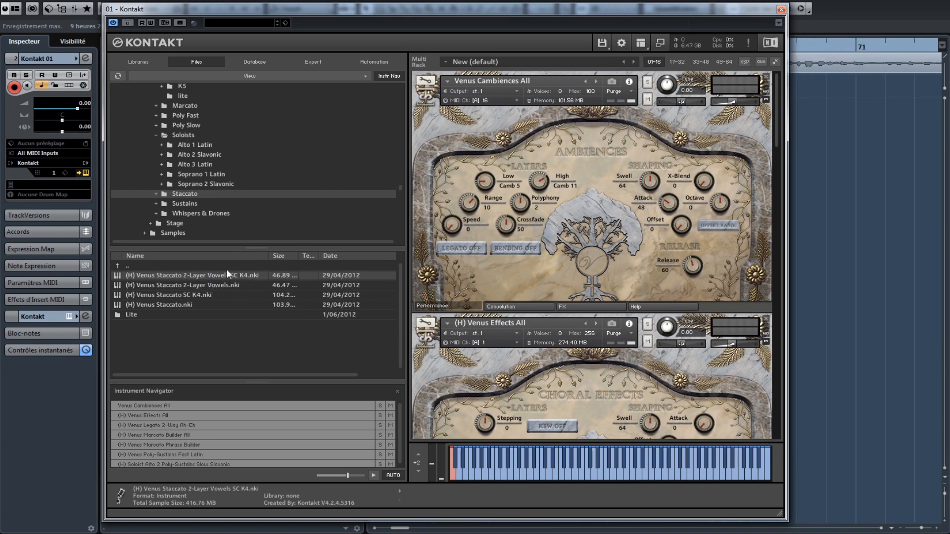
{"action": "left_click", "coordinate": [227, 285]}
{"action": "left_click", "coordinate": [224, 293]}
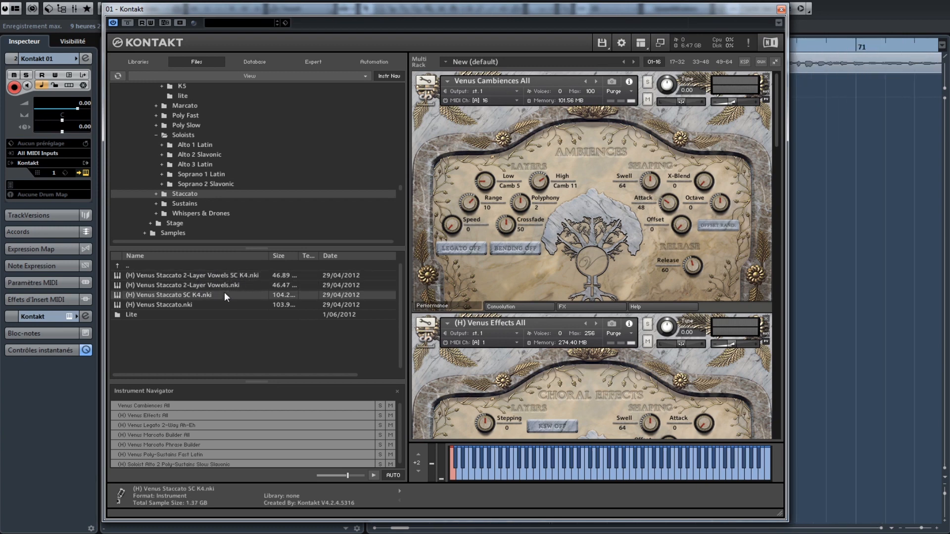
{"action": "left_click", "coordinate": [221, 281]}
{"action": "left_click", "coordinate": [221, 290]}
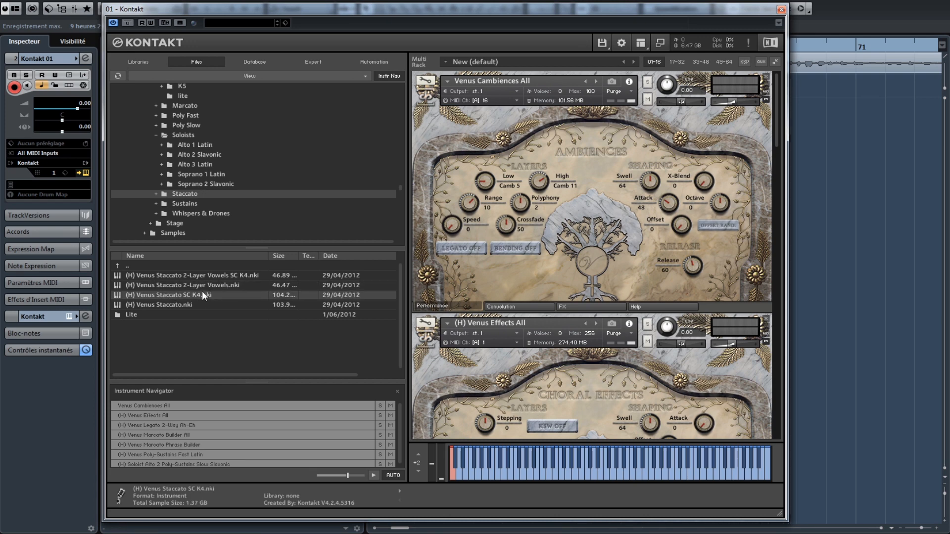
{"action": "key", "text": "Down"}
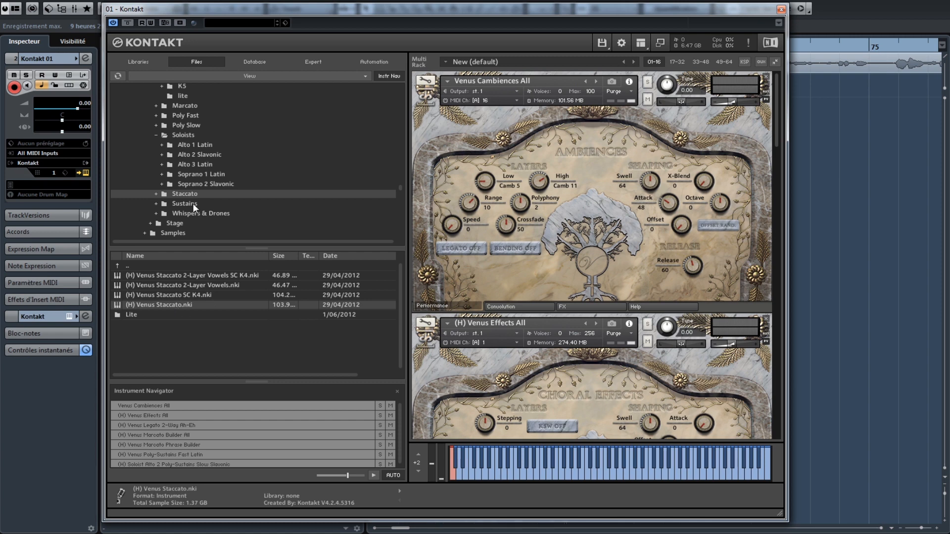
Show the Hall set's Sustains folder and examine the 7-Vowel Sustain Pad Utility, All Vowel Sustains and Trills patches.
{"action": "left_click", "coordinate": [193, 204]}
{"action": "left_click", "coordinate": [193, 277]}
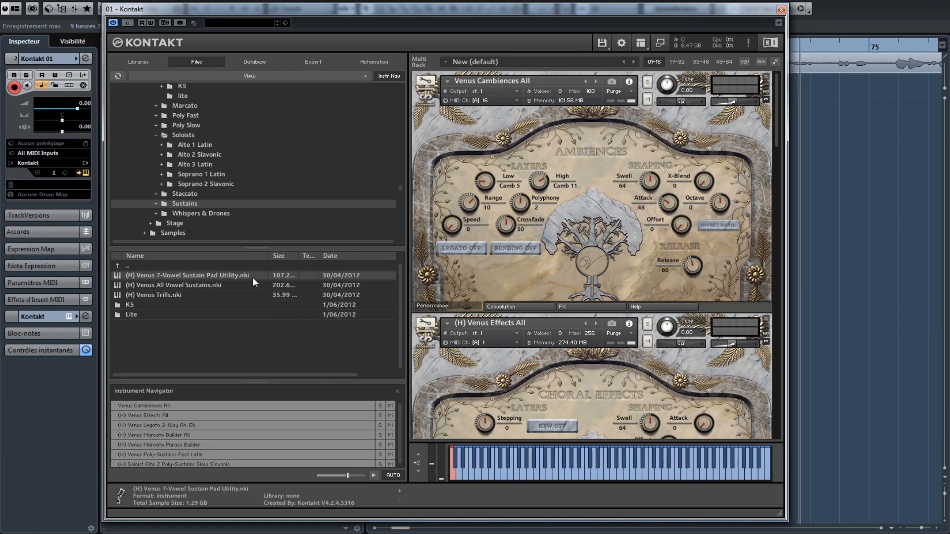
{"action": "left_click", "coordinate": [158, 281]}
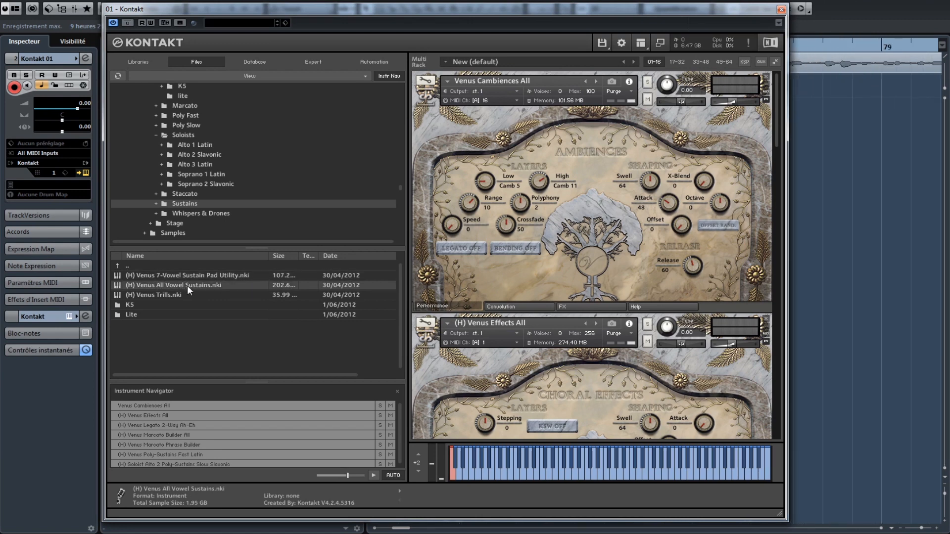
{"action": "key", "text": "Down"}
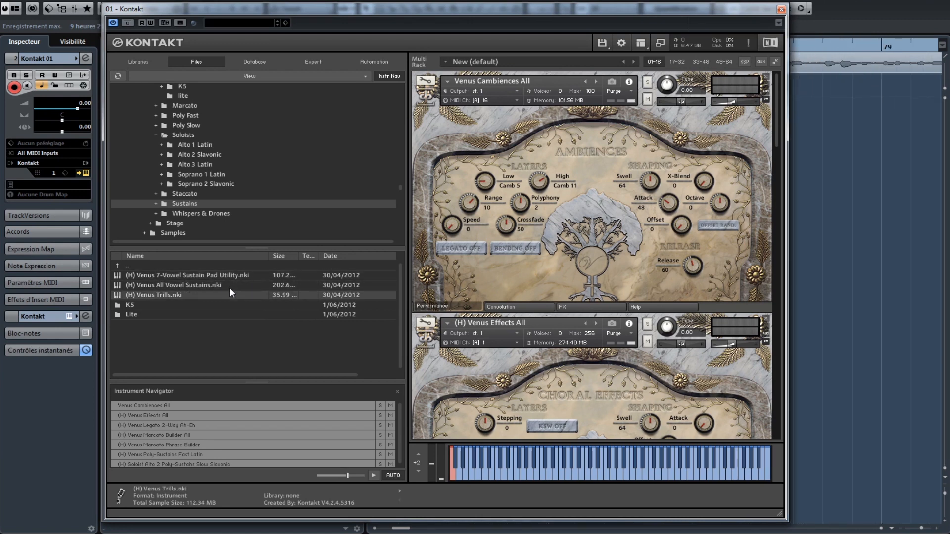
Open the Whispers & Drones folder and go through its drone and whisper patches down to the K5 subfolder.
{"action": "left_click", "coordinate": [215, 213]}
{"action": "left_click", "coordinate": [206, 277]}
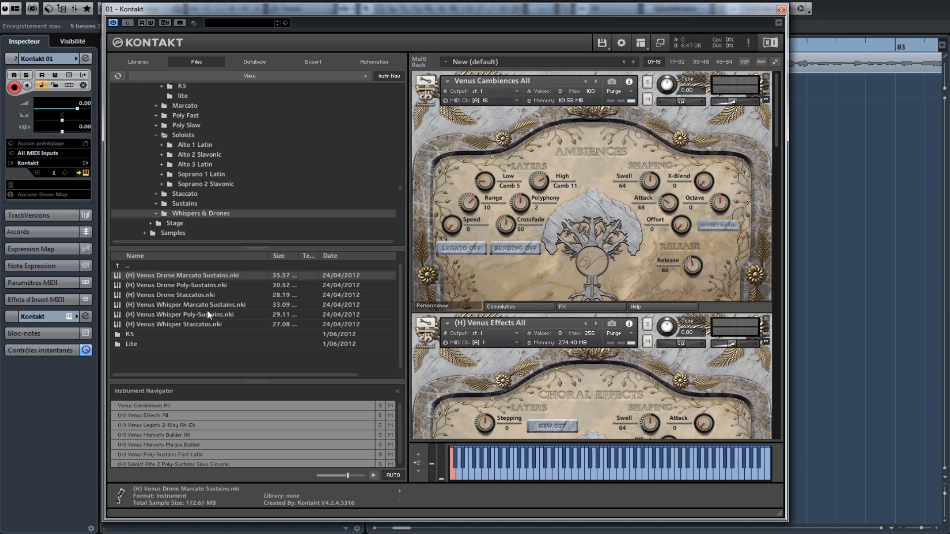
{"action": "left_click", "coordinate": [210, 284]}
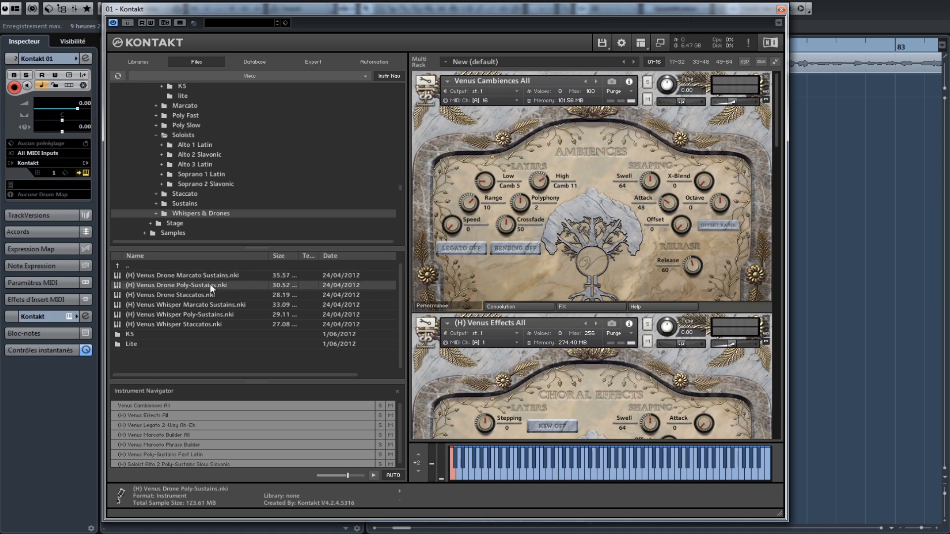
{"action": "left_click", "coordinate": [211, 294]}
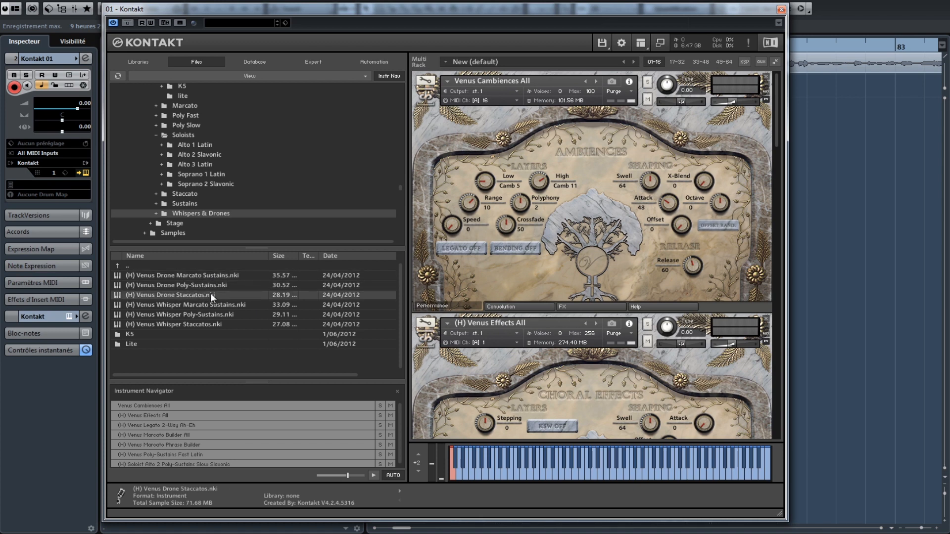
{"action": "key", "text": "Down"}
{"action": "key", "text": "Down"}
{"action": "key", "text": "Down"}
{"action": "key", "text": "Down"}
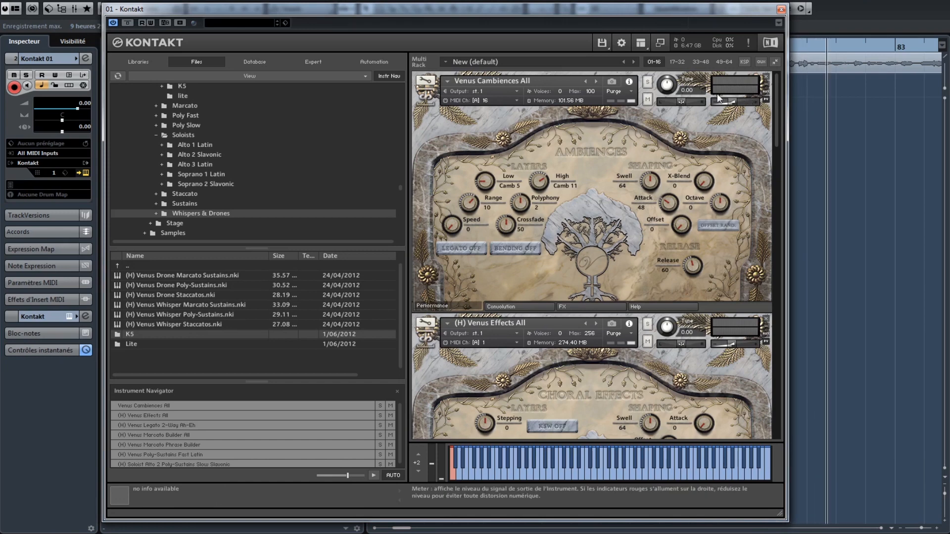
Set the Venus Cambiences All layers to Camb 6 for Low and Camb 12 for High.
{"action": "mouse_move", "coordinate": [775, 100]}
{"action": "left_mouse_down"}
{"action": "mouse_move", "coordinate": [777, 118]}
{"action": "mouse_move", "coordinate": [777, 91]}
{"action": "left_mouse_up"}
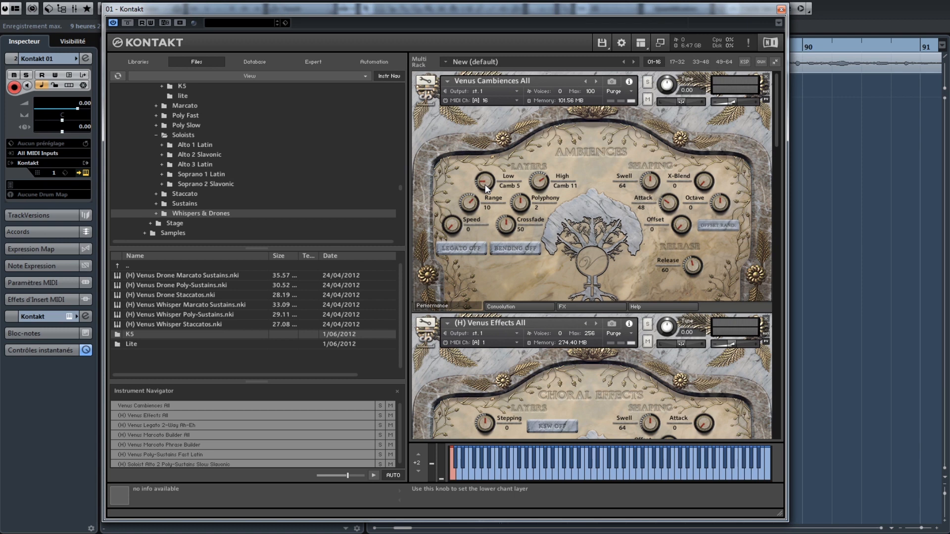
{"action": "left_click_drag", "start_coordinate": [488, 190], "coordinate": [499, 138]}
{"action": "left_click_drag", "start_coordinate": [537, 179], "coordinate": [483, 205]}
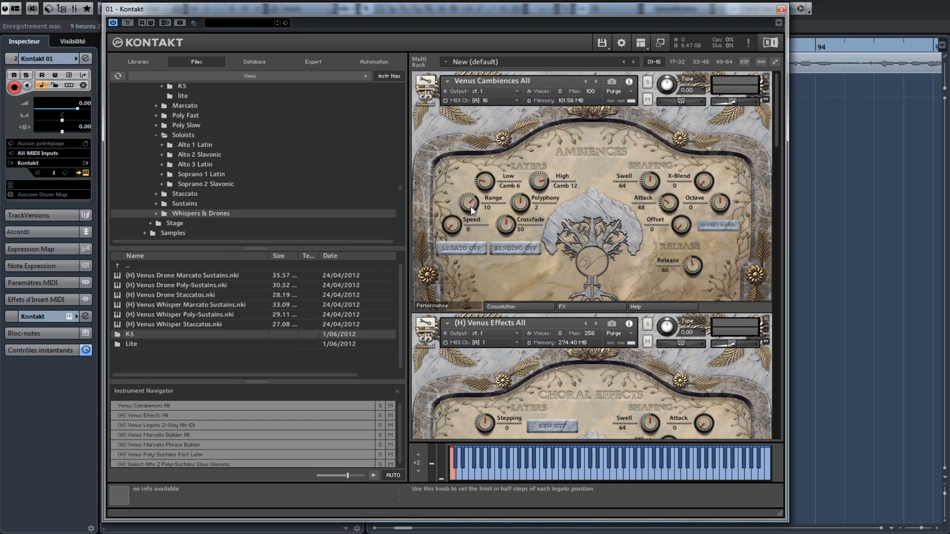
Try the Polyphony and Crossfade controls of Venus Cambiences All, restoring Crossfade to 50.
{"action": "left_click_drag", "start_coordinate": [521, 205], "coordinate": [524, 177]}
{"action": "left_click_drag", "start_coordinate": [520, 186], "coordinate": [495, 216]}
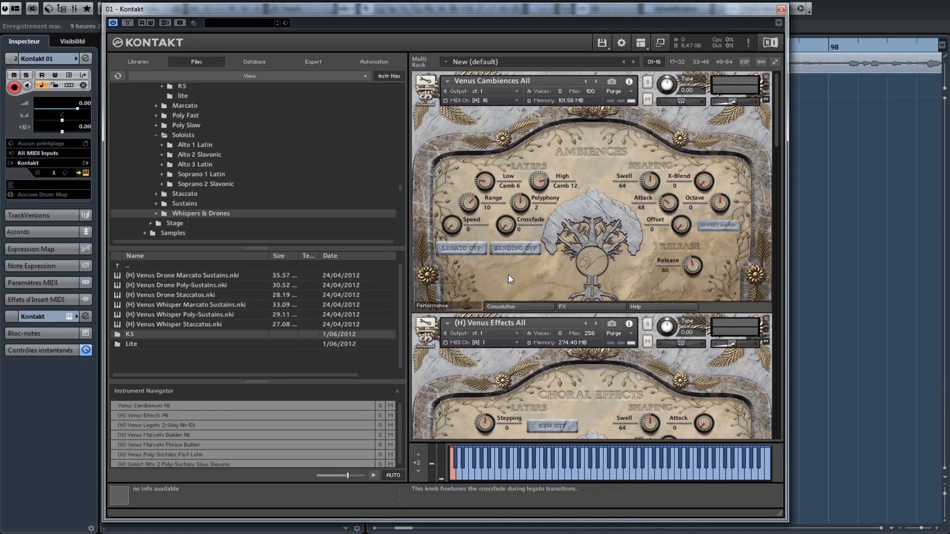
{"action": "left_click_drag", "start_coordinate": [507, 226], "coordinate": [516, 210]}
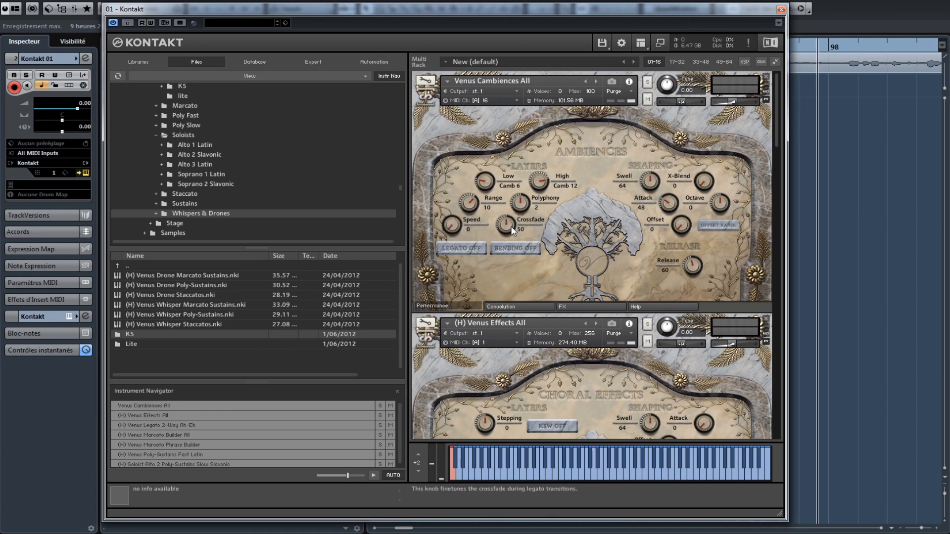
Try the Legato and Bending switches in the Ambiences layers section, leaving both off.
{"action": "left_click", "coordinate": [461, 250]}
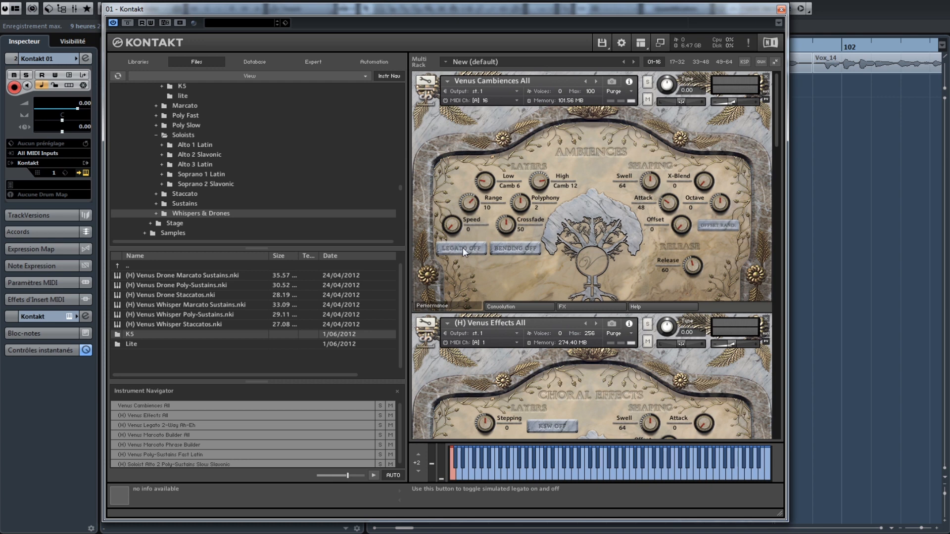
{"action": "left_click", "coordinate": [498, 248]}
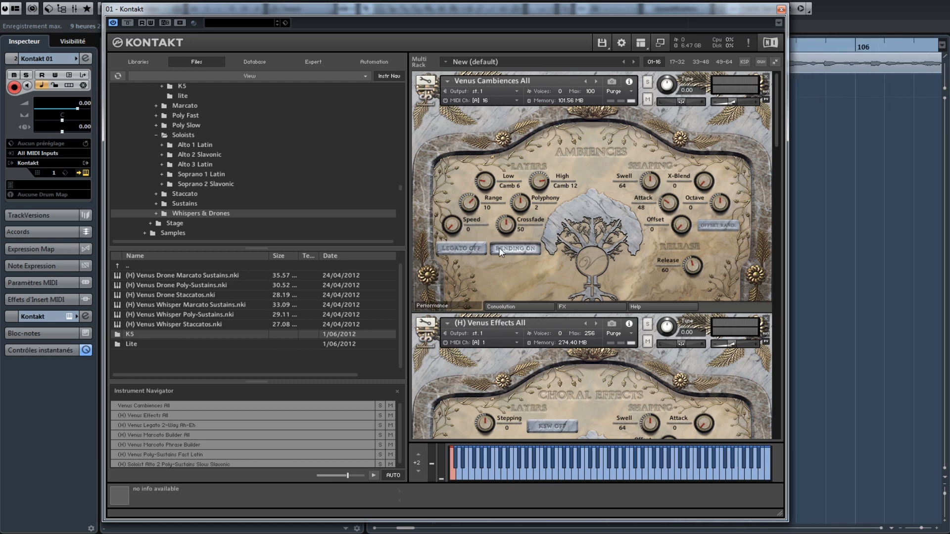
{"action": "left_click", "coordinate": [517, 250]}
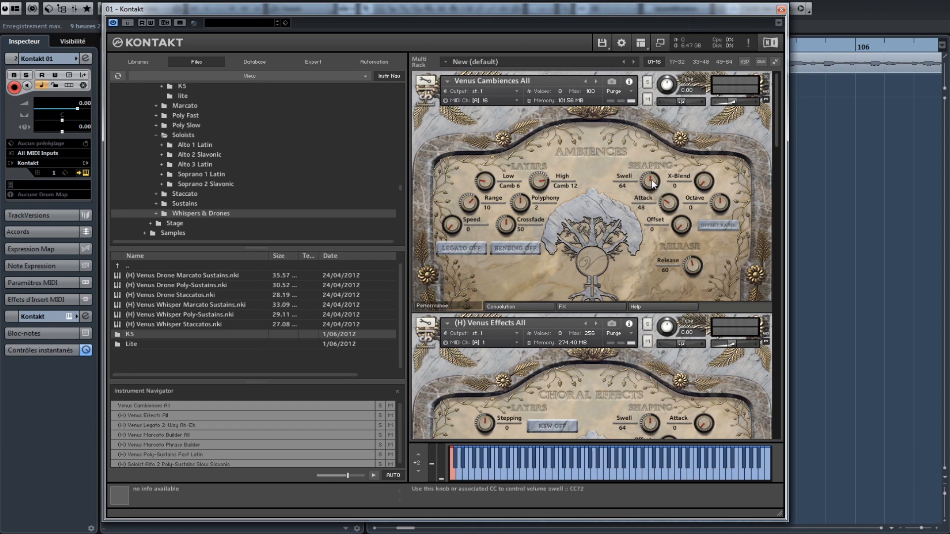
Set Swell to 56 and X-Blend to 73 in the Ambiences shaping section.
{"action": "mouse_move", "coordinate": [654, 182]}
{"action": "left_mouse_down"}
{"action": "mouse_move", "coordinate": [657, 175]}
{"action": "mouse_move", "coordinate": [658, 192]}
{"action": "mouse_move", "coordinate": [655, 179]}
{"action": "left_mouse_up"}
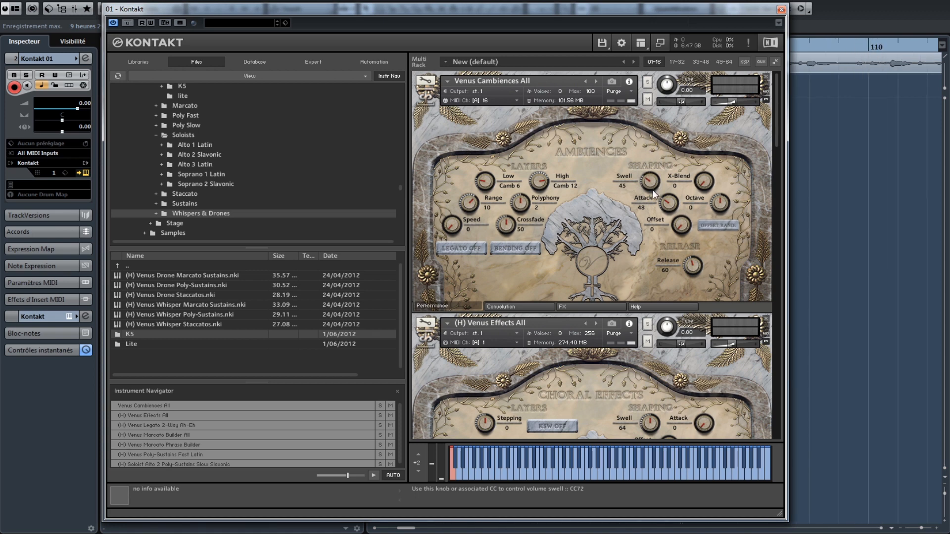
{"action": "mouse_move", "coordinate": [650, 182]}
{"action": "left_mouse_down"}
{"action": "mouse_move", "coordinate": [650, 161]}
{"action": "mouse_move", "coordinate": [650, 183]}
{"action": "left_mouse_up"}
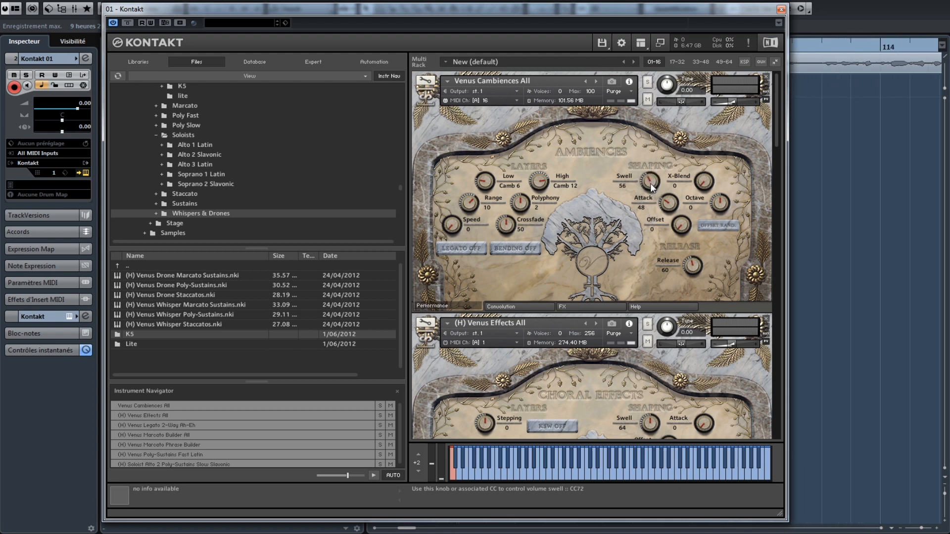
{"action": "right_click", "coordinate": [651, 183]}
{"action": "left_click", "coordinate": [687, 170]}
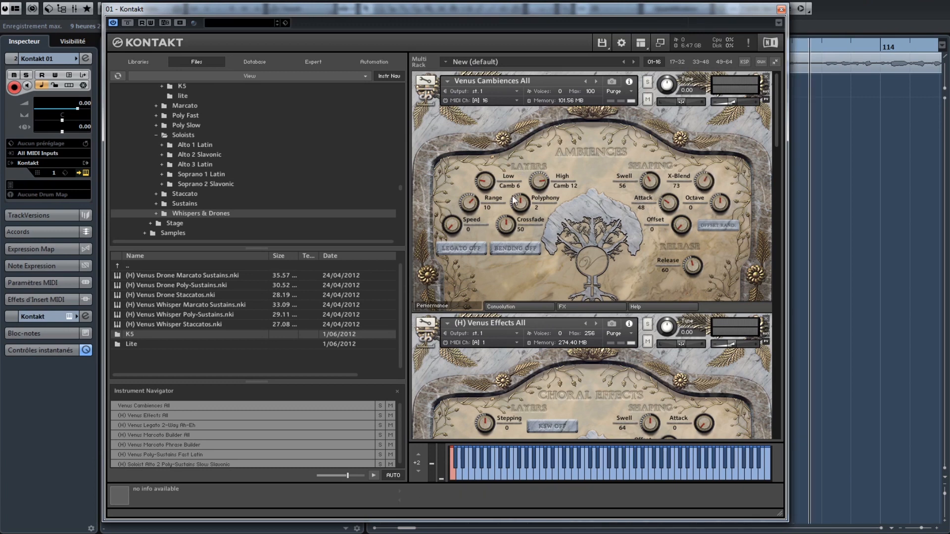
Set the Attack of Venus Cambiences All to 49 and try the Octave control.
{"action": "left_click_drag", "start_coordinate": [675, 204], "coordinate": [668, 235]}
{"action": "left_click_drag", "start_coordinate": [664, 203], "coordinate": [665, 202]}
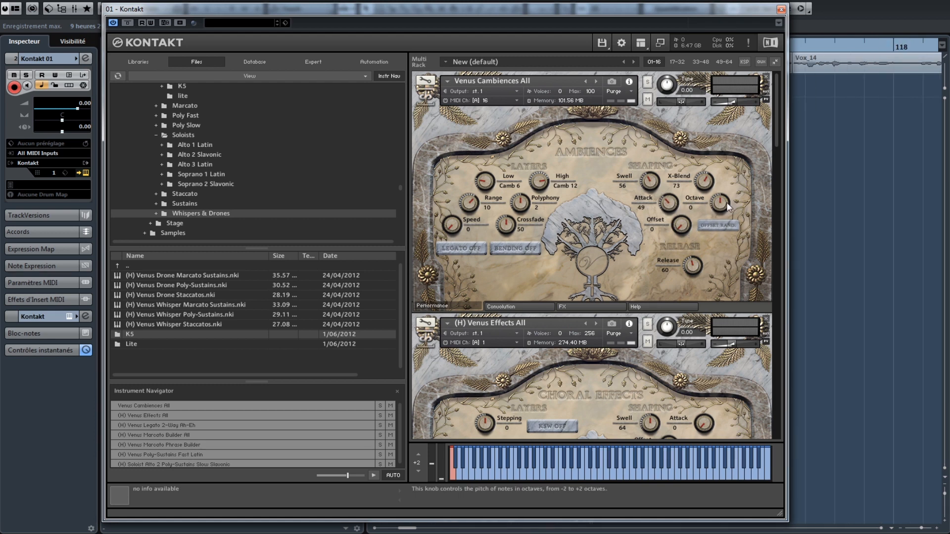
{"action": "left_click_drag", "start_coordinate": [730, 180], "coordinate": [730, 166]}
Set the Offset to 34 and the Release to 66, trying out the Offset Rand switch.
{"action": "left_click", "coordinate": [715, 225]}
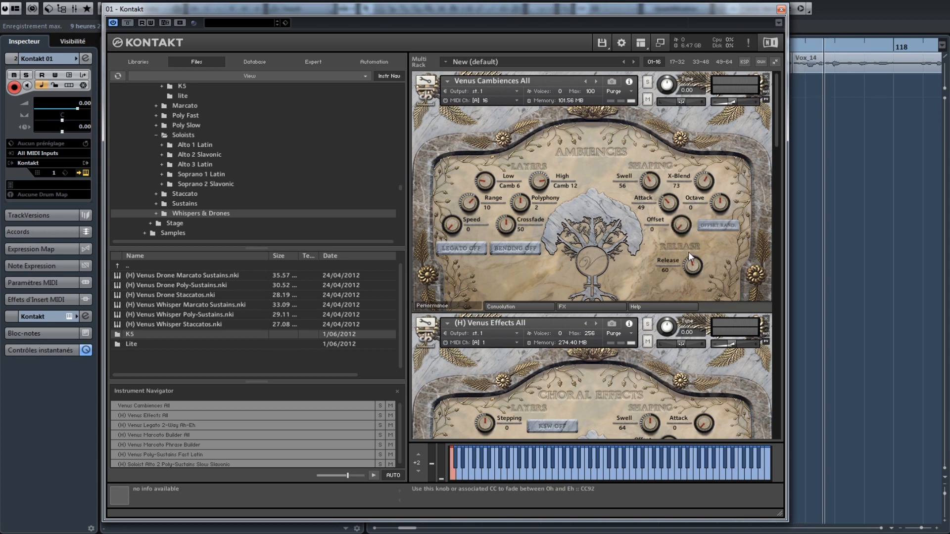
{"action": "left_click", "coordinate": [721, 227]}
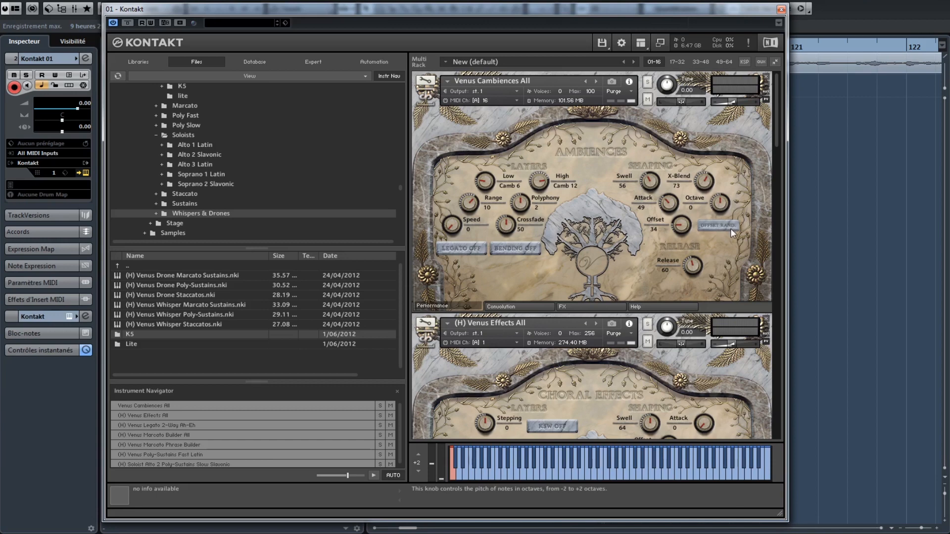
{"action": "left_click", "coordinate": [718, 227]}
{"action": "left_click_drag", "start_coordinate": [696, 269], "coordinate": [688, 255]}
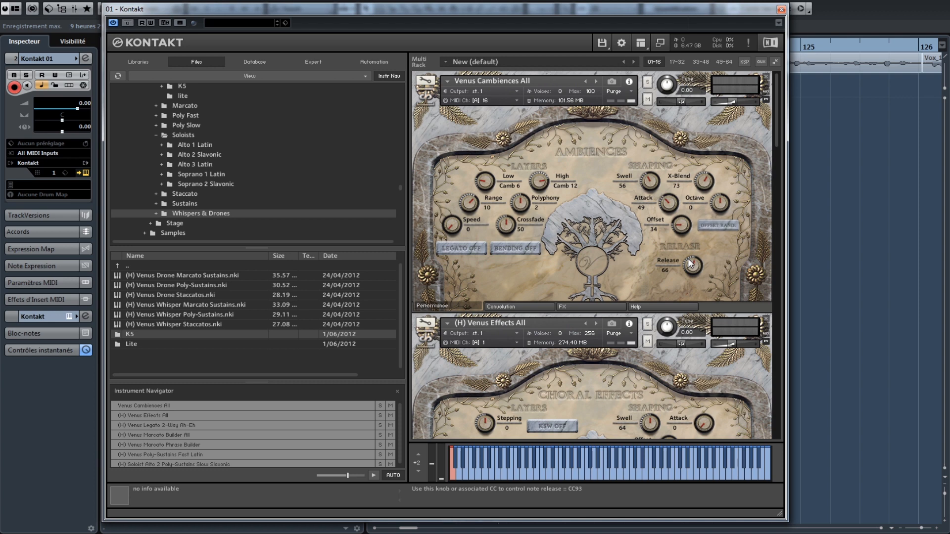
Show the Convolution page of Venus Cambiences All with its reverb controls.
{"action": "scroll", "coordinate": [689, 260], "scroll_direction": "down", "scroll_amount": 3}
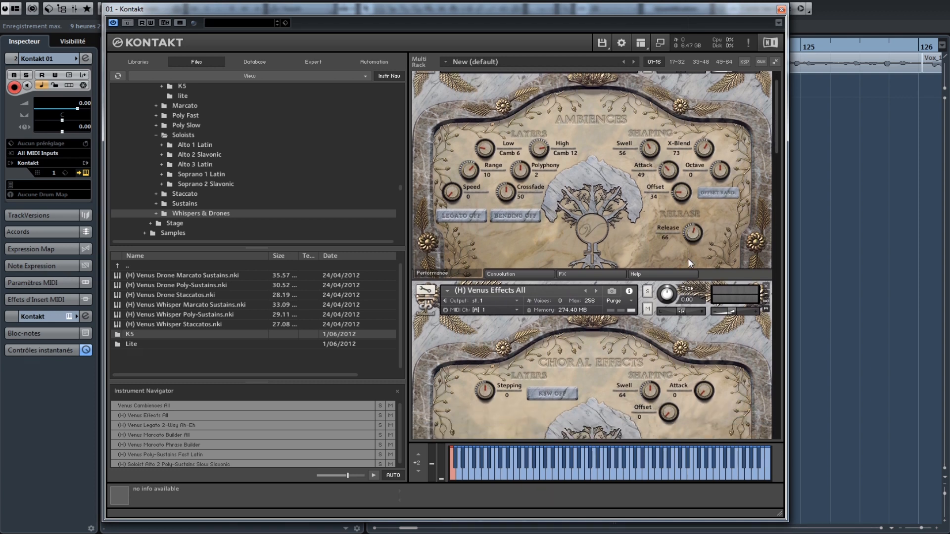
{"action": "left_click", "coordinate": [517, 275]}
{"action": "scroll", "coordinate": [517, 276], "scroll_direction": "up", "scroll_amount": 2}
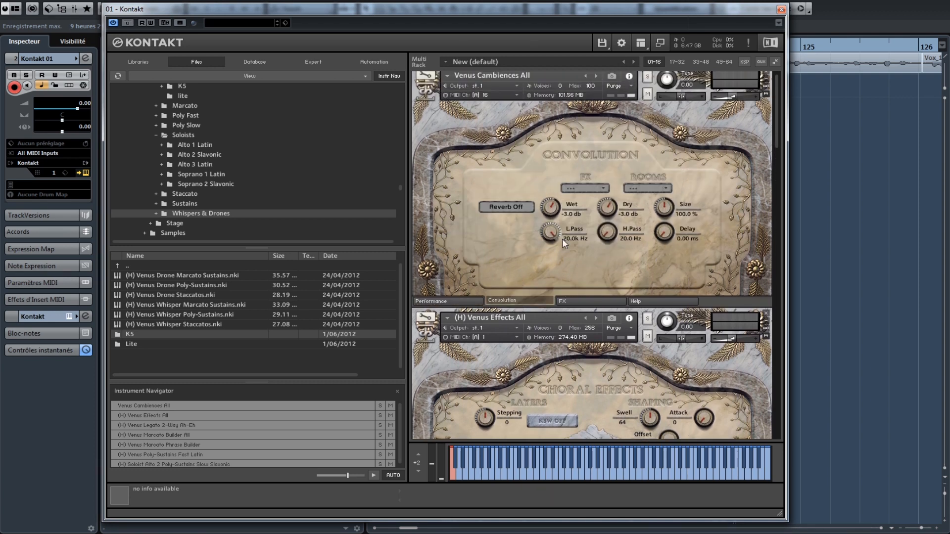
View the convolution FX choices of Venus Cambiences All and set Rooms to Cathedral 5.
{"action": "left_click", "coordinate": [575, 203]}
{"action": "left_click", "coordinate": [485, 188]}
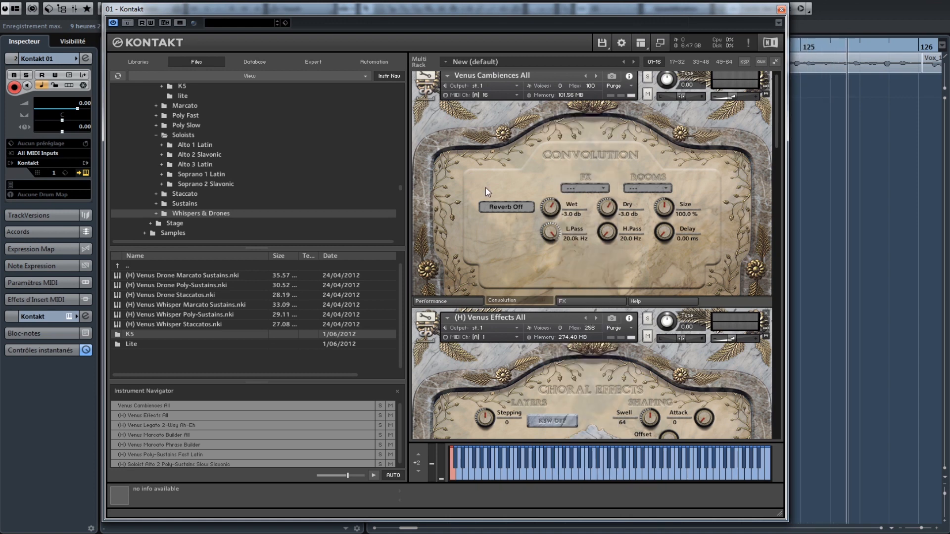
{"action": "left_click", "coordinate": [593, 187]}
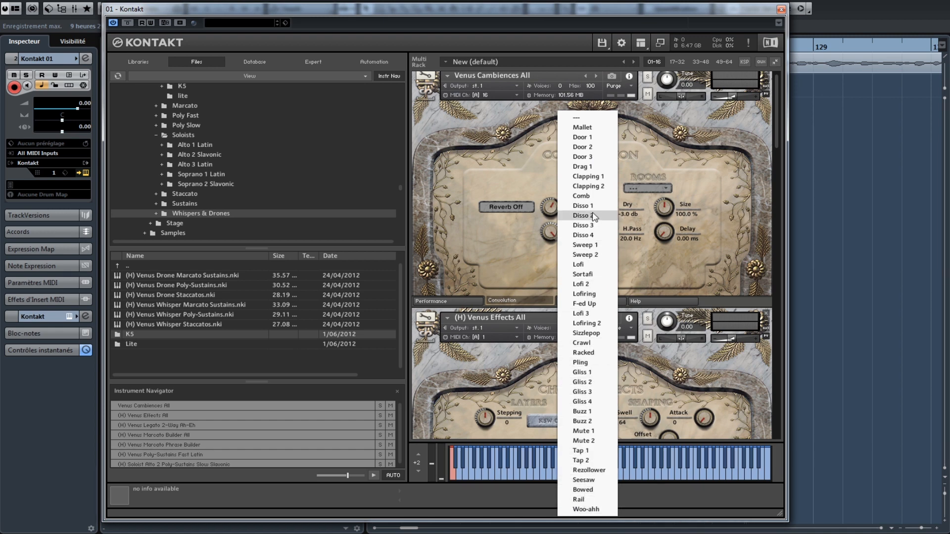
{"action": "left_click", "coordinate": [625, 170]}
{"action": "left_click", "coordinate": [636, 187]}
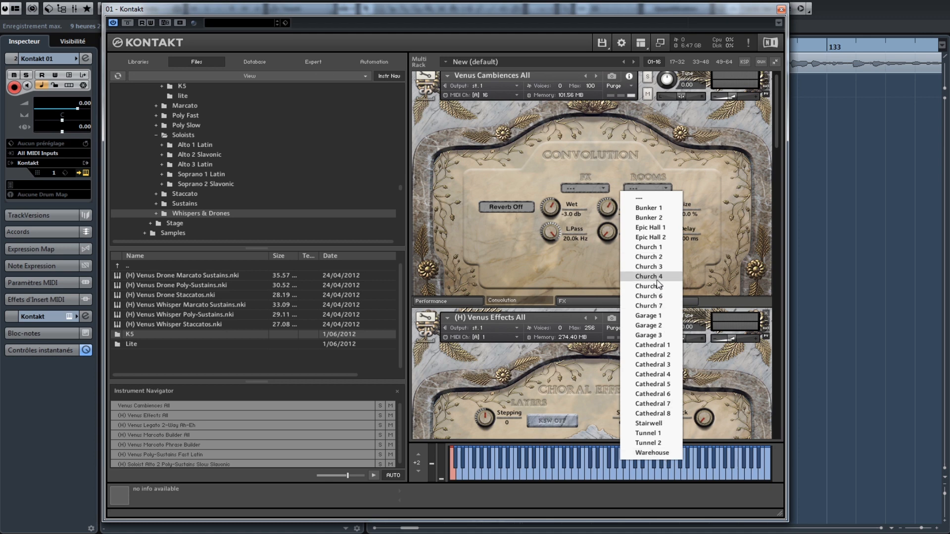
{"action": "left_click", "coordinate": [649, 384]}
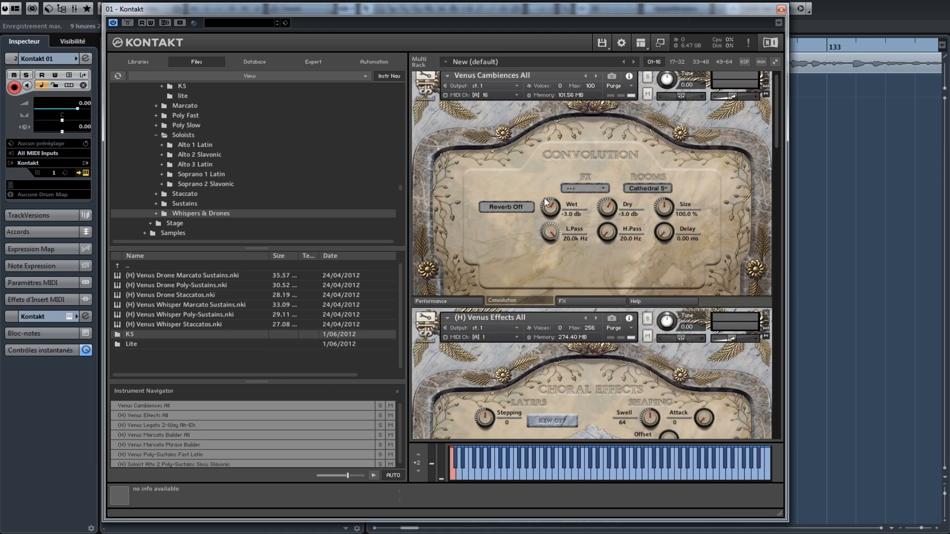
Show the Vowel B and Delay controls on the Effects page of Venus Cambiences All, and view its Help page.
{"action": "left_click", "coordinate": [586, 301]}
{"action": "left_click", "coordinate": [499, 183]}
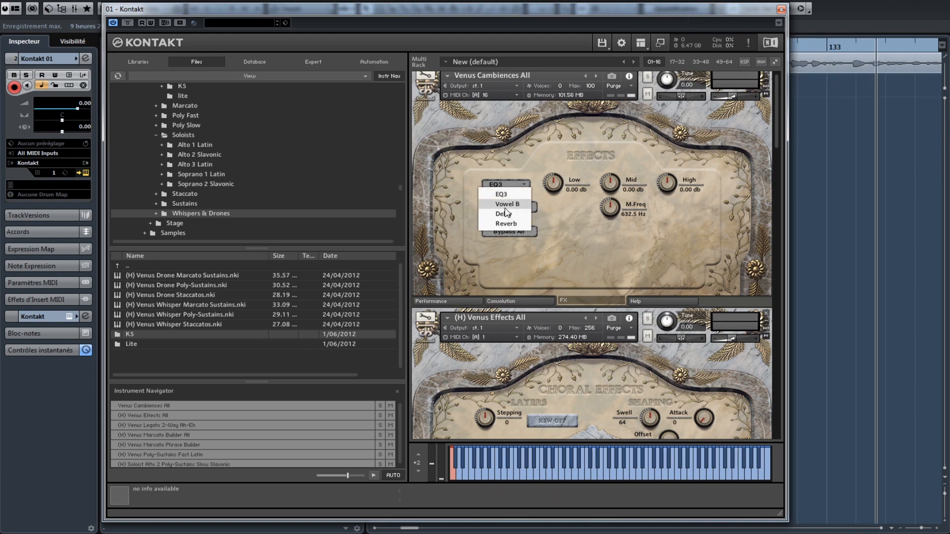
{"action": "left_click", "coordinate": [509, 205]}
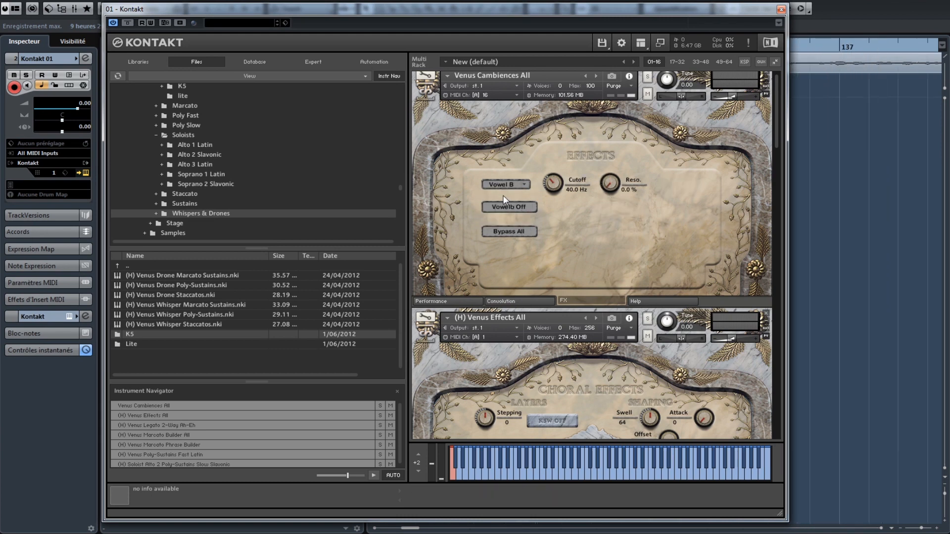
{"action": "left_click", "coordinate": [499, 183]}
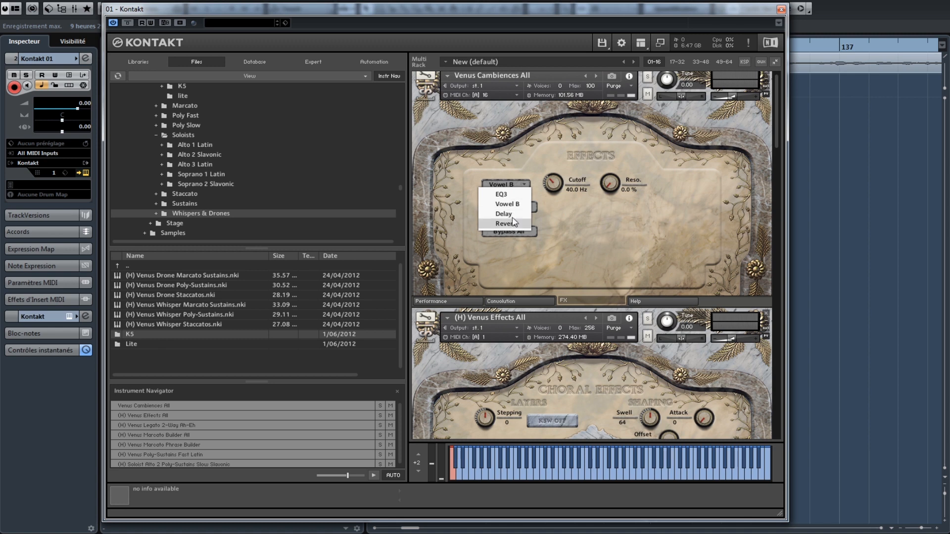
{"action": "left_click", "coordinate": [514, 215]}
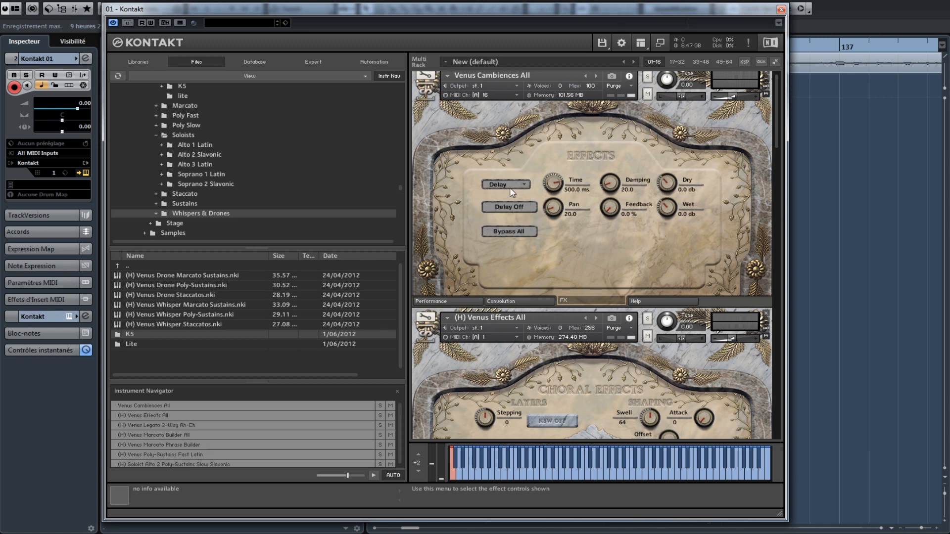
{"action": "left_click", "coordinate": [676, 300]}
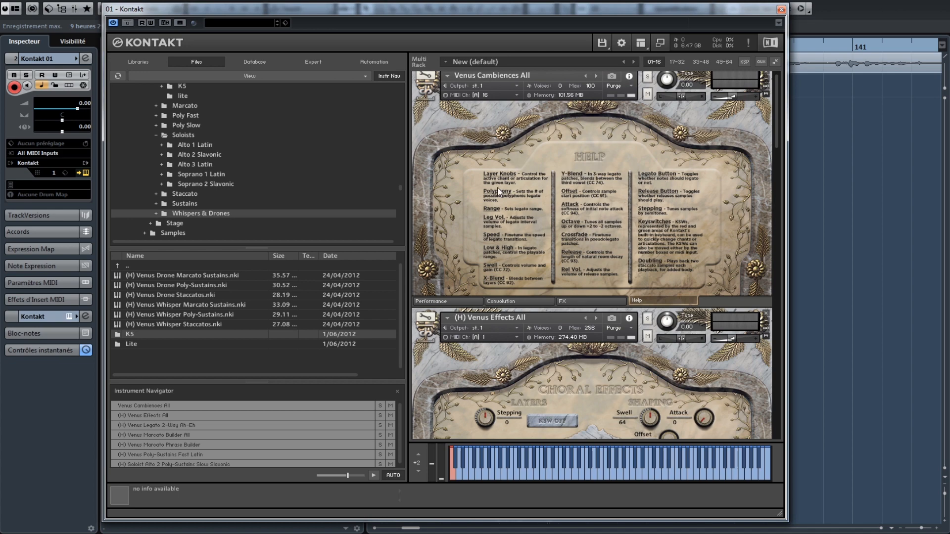
Try Stepping at 3 and the KSW switch in the Layers section of Venus Effects All.
{"action": "left_click_drag", "start_coordinate": [777, 132], "coordinate": [776, 185]}
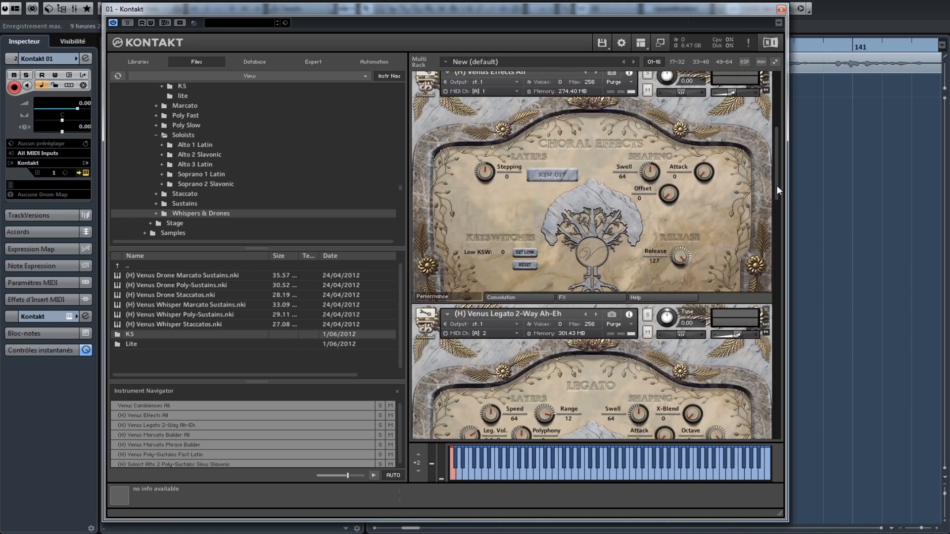
{"action": "mouse_move", "coordinate": [489, 170]}
{"action": "left_mouse_down"}
{"action": "mouse_move", "coordinate": [490, 159]}
{"action": "mouse_move", "coordinate": [495, 218]}
{"action": "mouse_move", "coordinate": [494, 171]}
{"action": "left_mouse_up"}
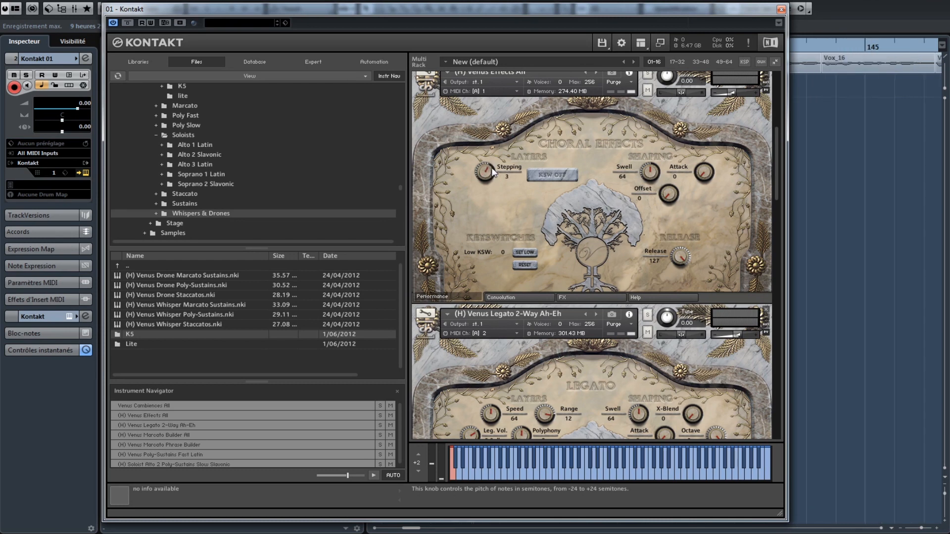
{"action": "left_click", "coordinate": [562, 176]}
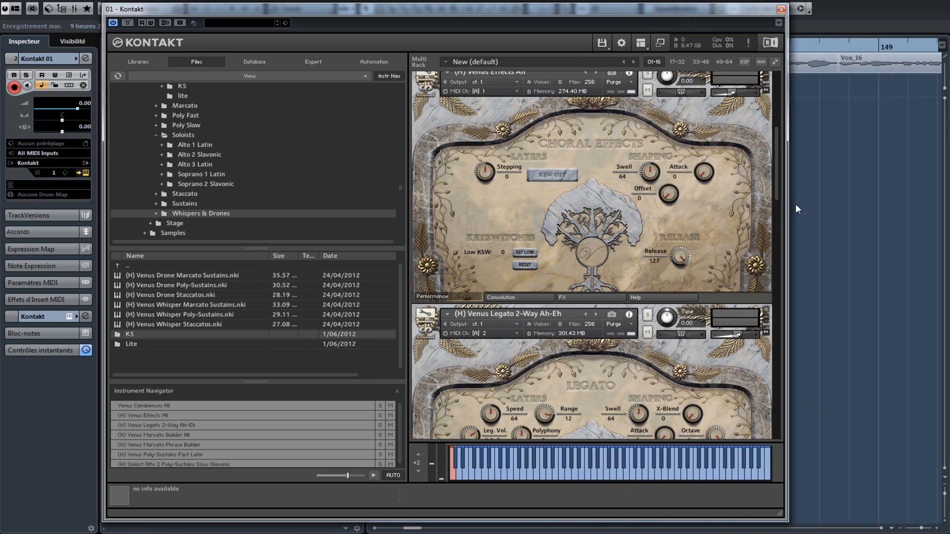
Set Leg. Vol. to -1.3 dB and Rel. Vol. to 1.9 dB in Venus Legato 2-Way Ah-Eh, trying out the High range.
{"action": "left_click_drag", "start_coordinate": [777, 180], "coordinate": [777, 224]}
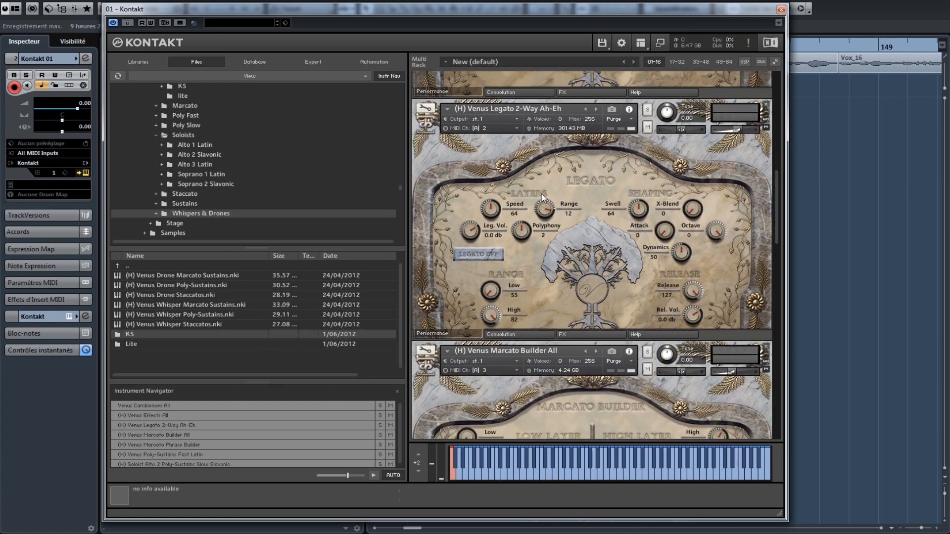
{"action": "mouse_move", "coordinate": [468, 244]}
{"action": "left_mouse_down"}
{"action": "mouse_move", "coordinate": [468, 278]}
{"action": "mouse_move", "coordinate": [468, 229]}
{"action": "left_mouse_up"}
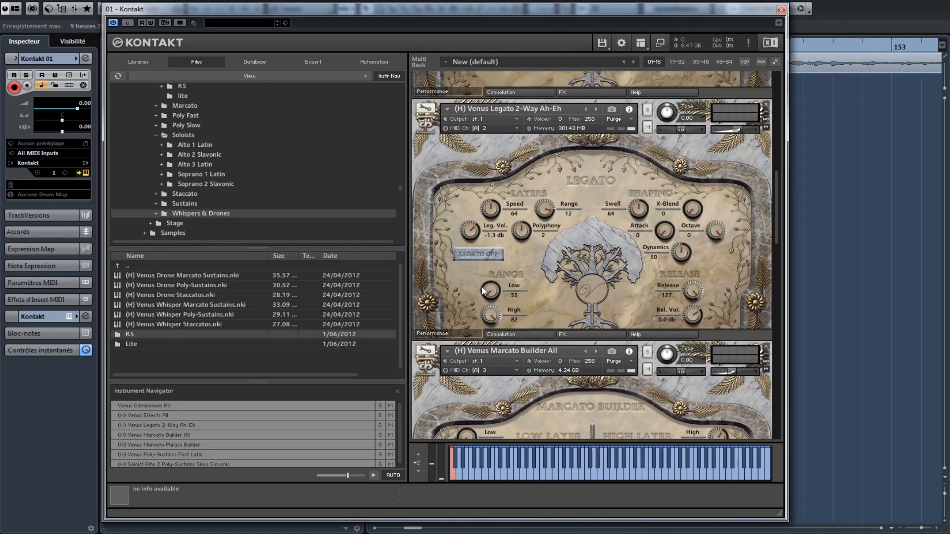
{"action": "left_click_drag", "start_coordinate": [495, 319], "coordinate": [485, 294]}
{"action": "mouse_move", "coordinate": [693, 310]}
{"action": "left_mouse_down"}
{"action": "mouse_move", "coordinate": [689, 343]}
{"action": "mouse_move", "coordinate": [691, 313]}
{"action": "left_mouse_up"}
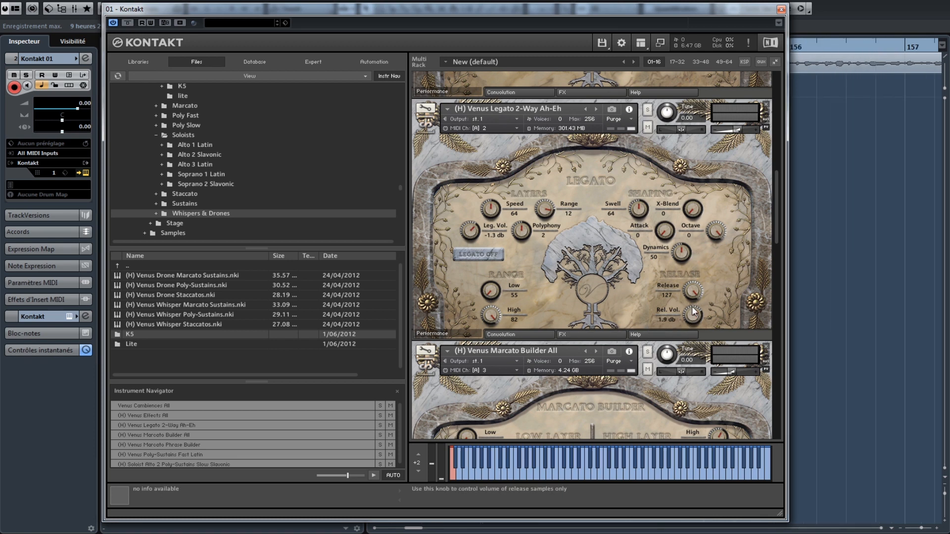
Set the low layer of Venus Marcato Builder All to Attack Yah, Sustain Ah 5 and Release Ah 7.
{"action": "left_click_drag", "start_coordinate": [778, 221], "coordinate": [778, 272]}
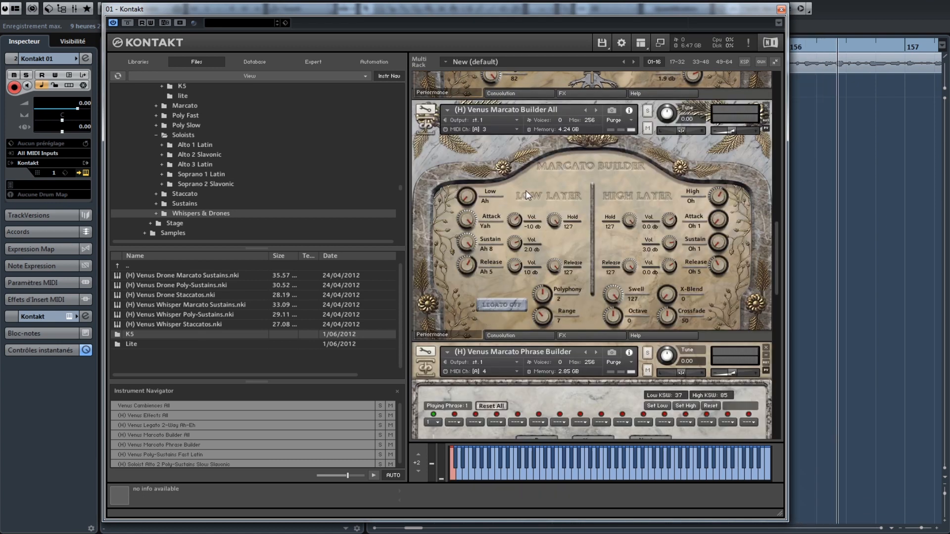
{"action": "mouse_move", "coordinate": [465, 298]}
{"action": "left_mouse_down"}
{"action": "mouse_move", "coordinate": [467, 248]}
{"action": "mouse_move", "coordinate": [466, 308]}
{"action": "left_mouse_up"}
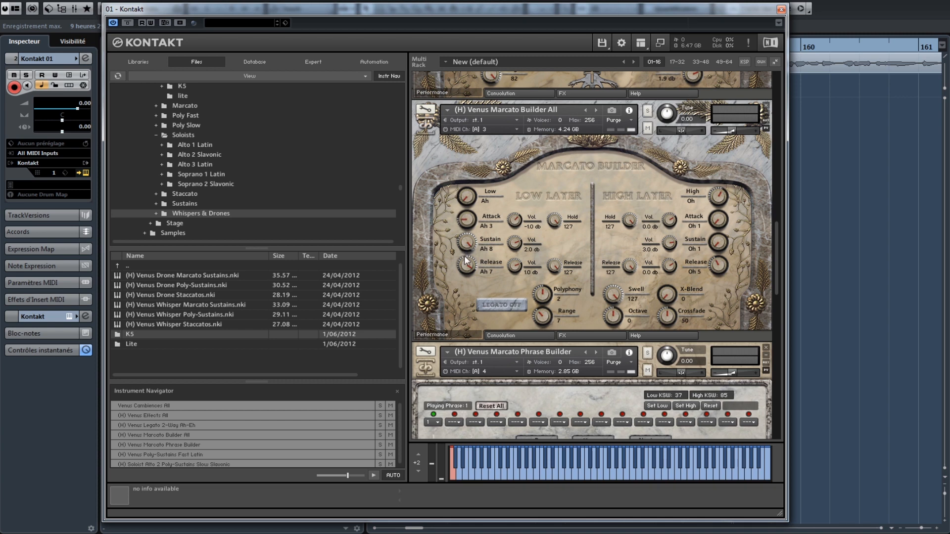
{"action": "left_click_drag", "start_coordinate": [464, 250], "coordinate": [465, 284]}
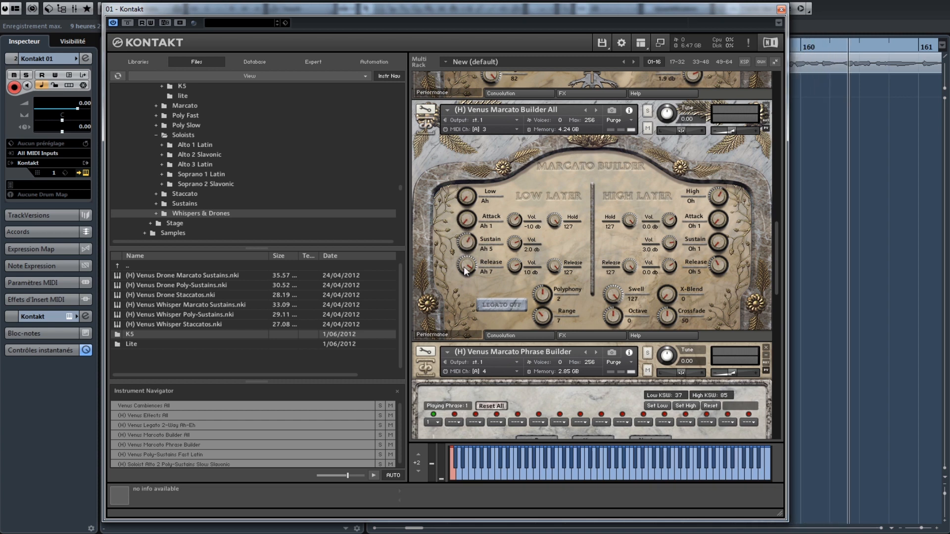
{"action": "left_click_drag", "start_coordinate": [468, 222], "coordinate": [506, 165]}
{"action": "left_click_drag", "start_coordinate": [555, 220], "coordinate": [550, 252]}
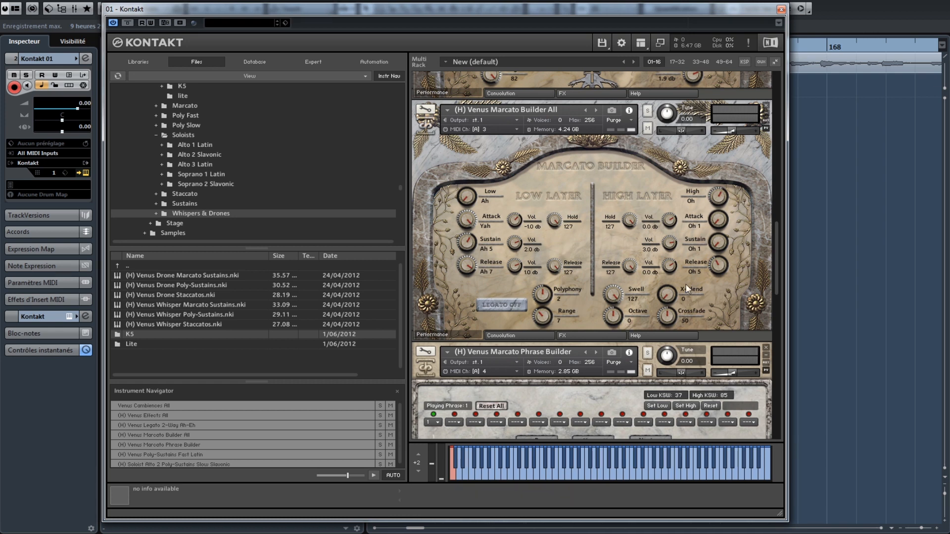
View the phrase numbers available for the second sequence slot in Venus Marcato Phrase Builder.
{"action": "left_click_drag", "start_coordinate": [779, 286], "coordinate": [778, 331]}
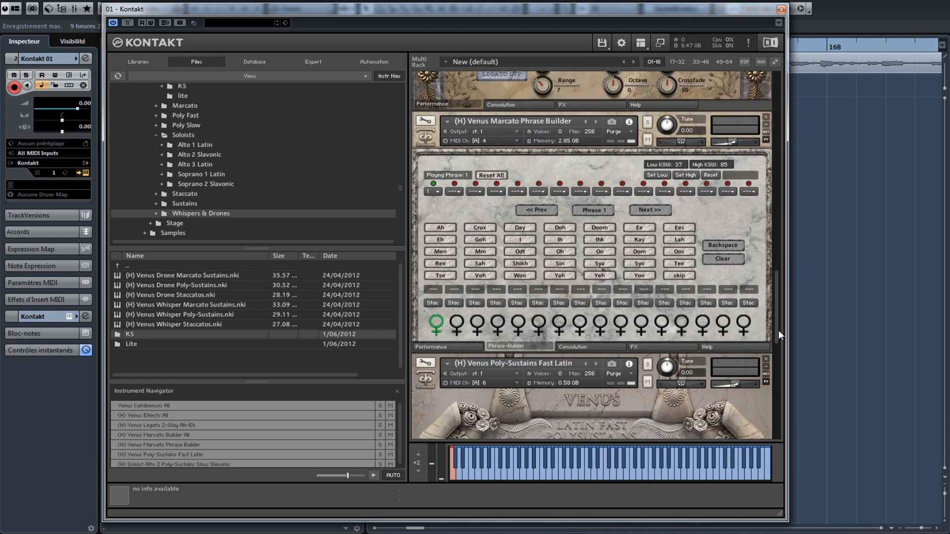
{"action": "left_click", "coordinate": [454, 191]}
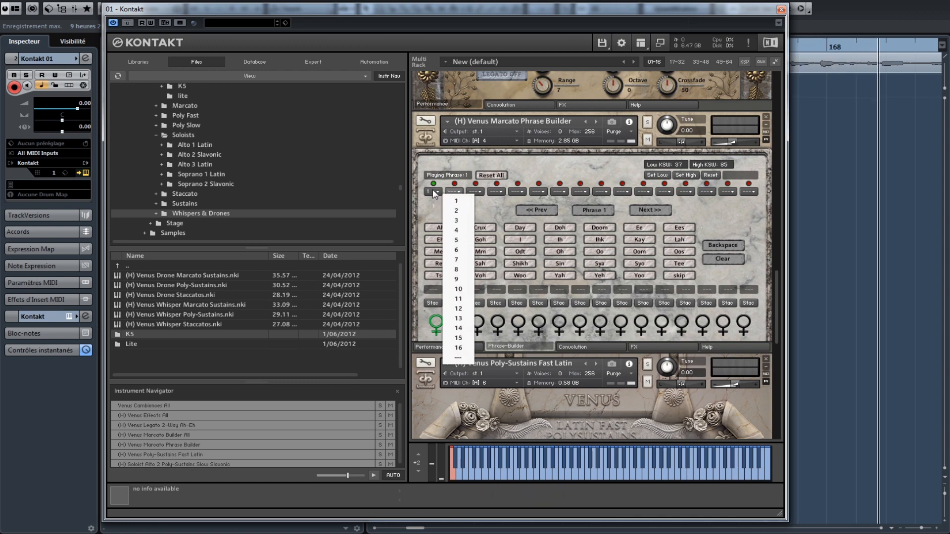
{"action": "left_click", "coordinate": [741, 204]}
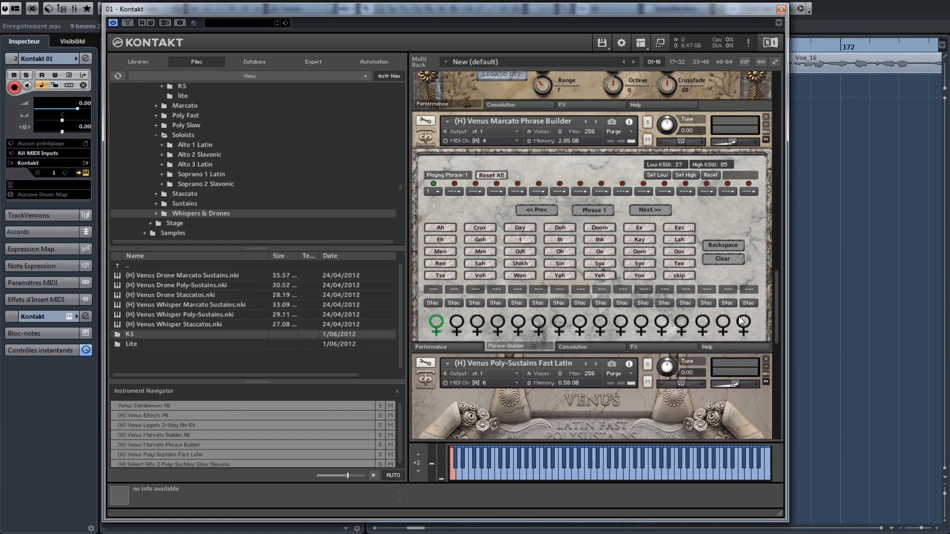
Build Phrase 1 from the syllables Eh, Goh, I, Ih and Ihk in Venus Marcato Phrase Builder.
{"action": "left_click", "coordinate": [440, 239]}
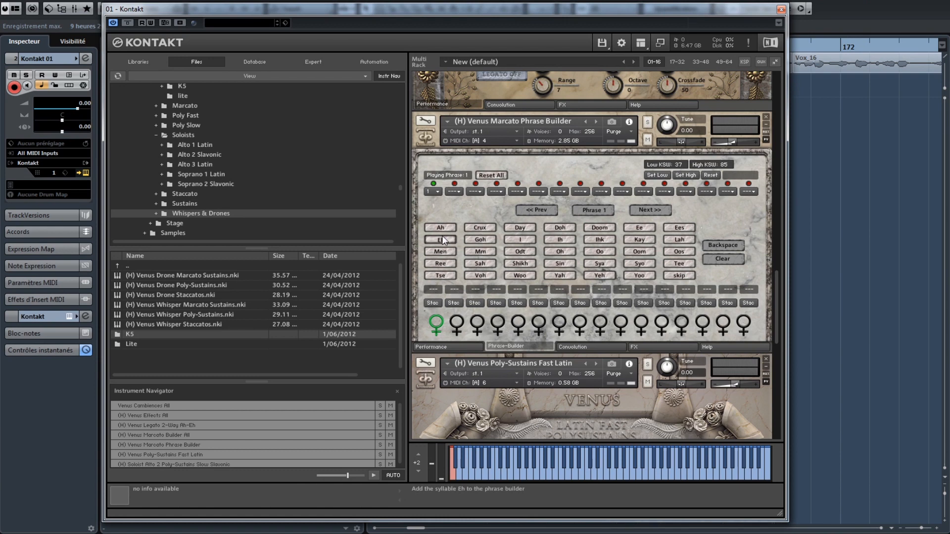
{"action": "left_click", "coordinate": [492, 241]}
{"action": "left_click", "coordinate": [517, 240]}
{"action": "left_click", "coordinate": [560, 240]}
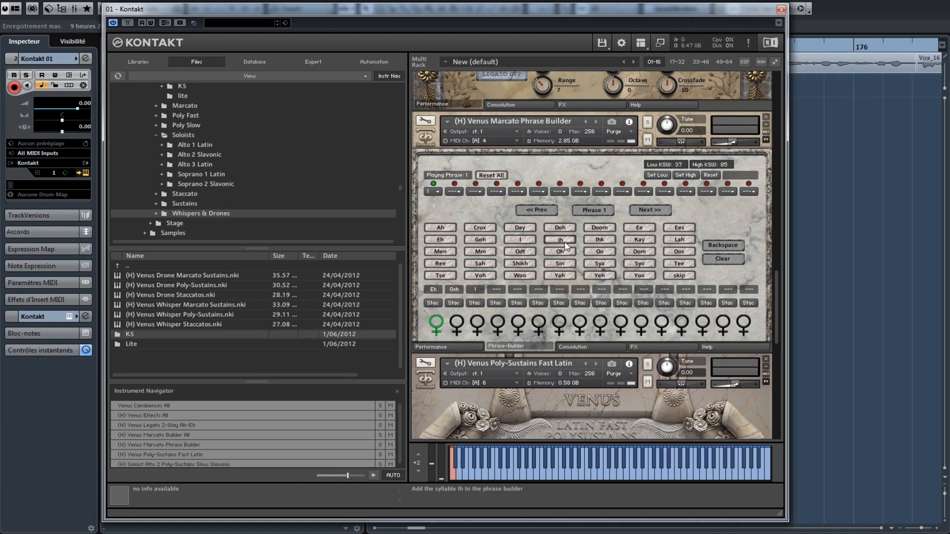
{"action": "left_click", "coordinate": [608, 246]}
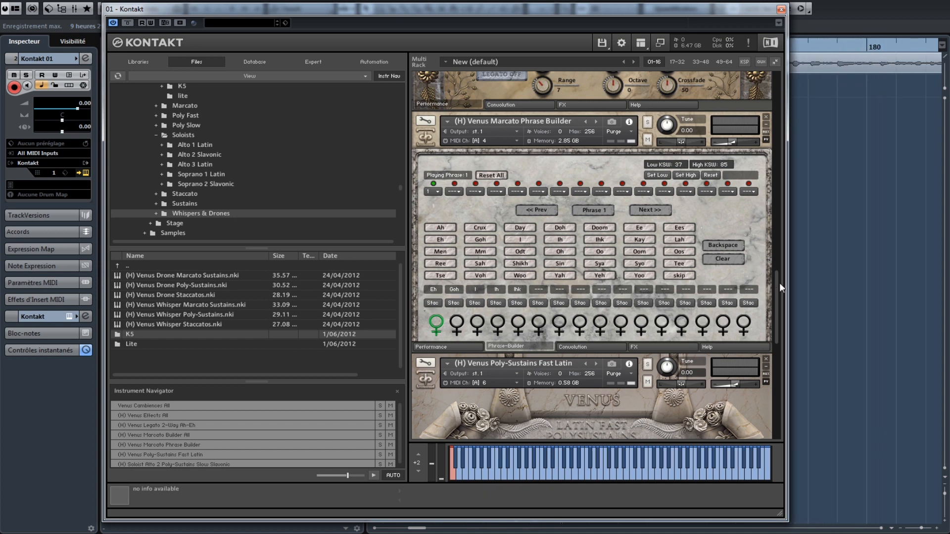
Set the High layer of Venus Poly-Sustains Fast Latin to Gloria and try the Low layer control of Soloist Alto 2 Poly-Sustains Slow Slavonic.
{"action": "left_click_drag", "start_coordinate": [779, 286], "coordinate": [779, 349]}
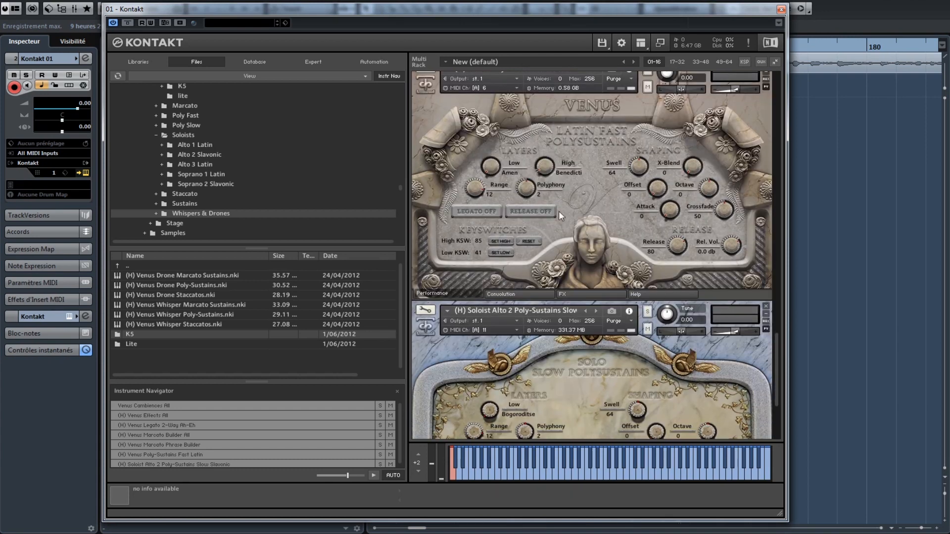
{"action": "scroll", "coordinate": [778, 330], "scroll_direction": "up", "scroll_amount": 3}
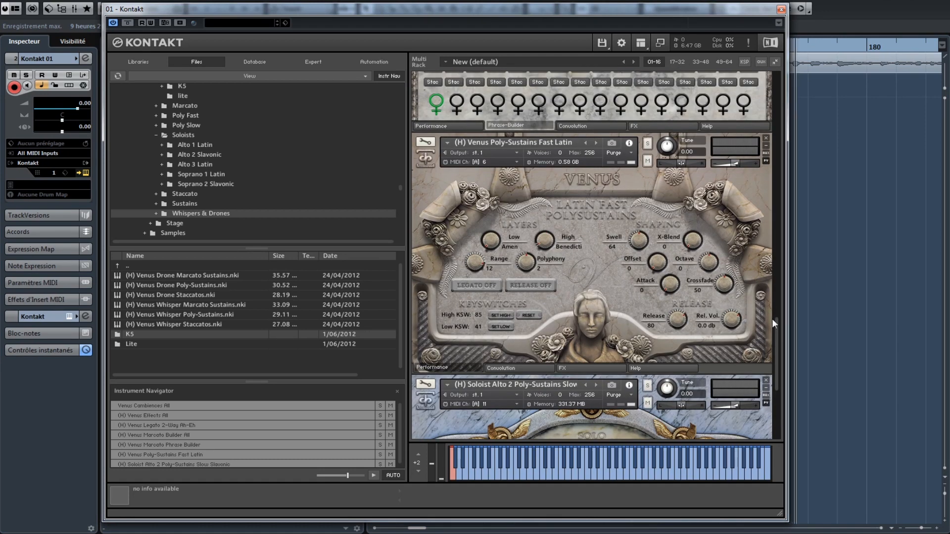
{"action": "left_click_drag", "start_coordinate": [485, 241], "coordinate": [562, 216]}
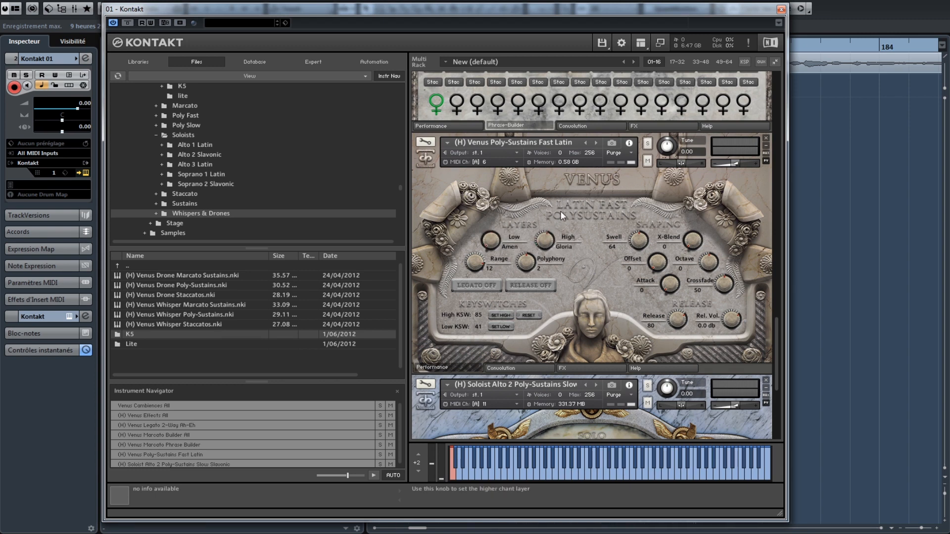
{"action": "mouse_move", "coordinate": [557, 254]}
{"action": "left_mouse_down"}
{"action": "mouse_move", "coordinate": [559, 213]}
{"action": "mouse_move", "coordinate": [561, 247]}
{"action": "left_mouse_up"}
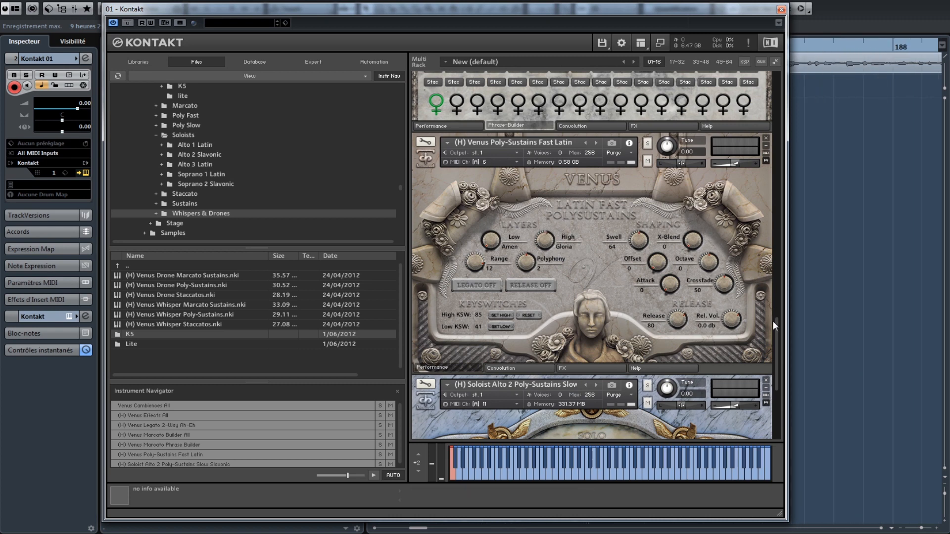
{"action": "left_click_drag", "start_coordinate": [778, 325], "coordinate": [777, 374]}
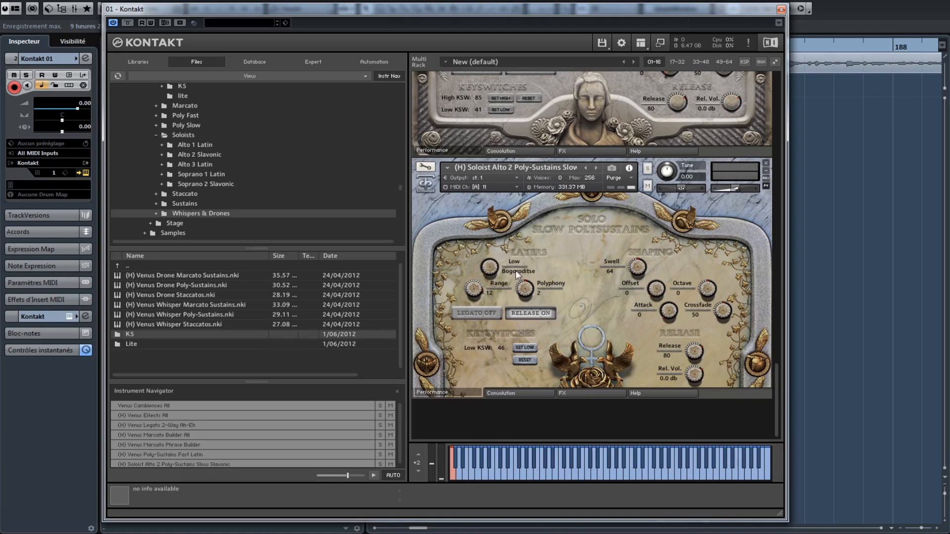
{"action": "mouse_move", "coordinate": [491, 267]}
{"action": "left_mouse_down"}
{"action": "mouse_move", "coordinate": [501, 222]}
{"action": "mouse_move", "coordinate": [499, 271]}
{"action": "mouse_move", "coordinate": [491, 264]}
{"action": "left_mouse_up"}
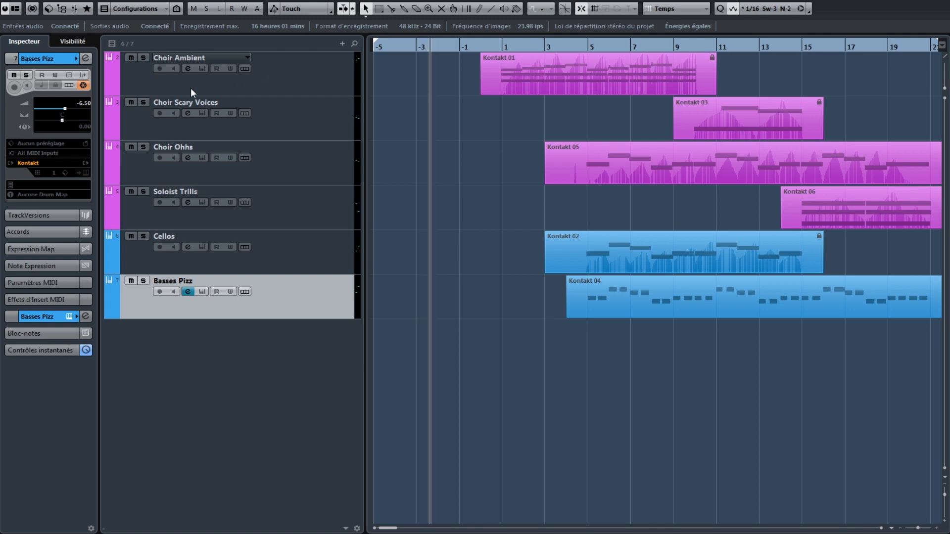
Go through the Choir Ohhs, Soloist Trills, Cellos and Basses Pizz tracks in the Cubase project and view the rest of the arrangement.
{"action": "left_click", "coordinate": [183, 146]}
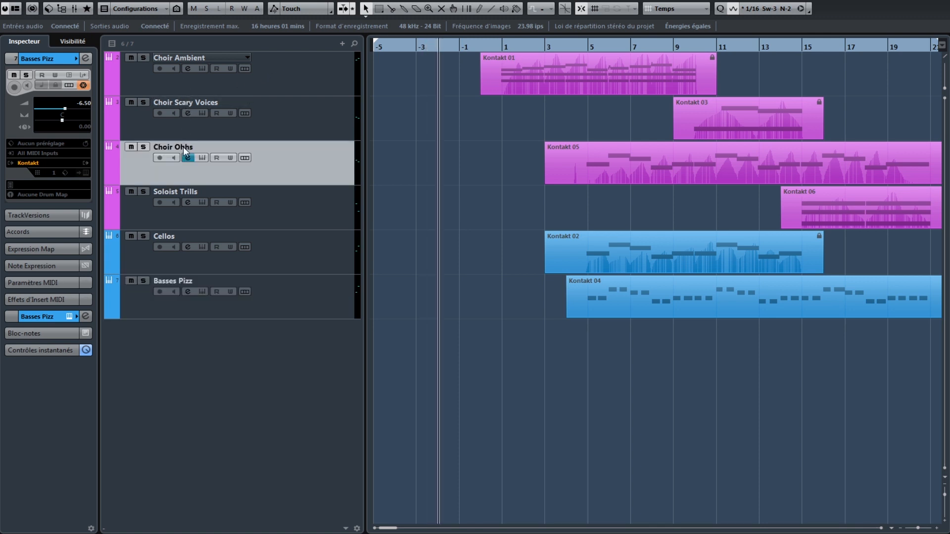
{"action": "left_click", "coordinate": [195, 191]}
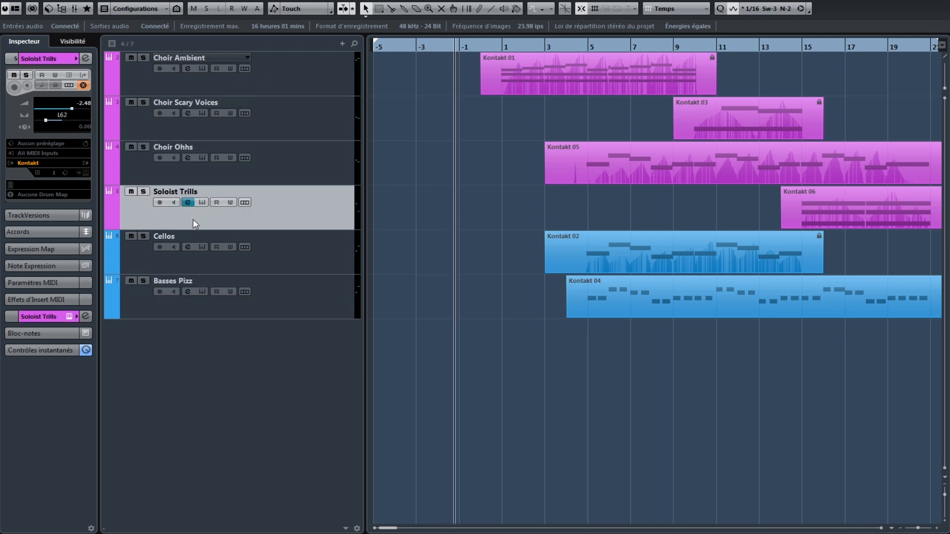
{"action": "left_click", "coordinate": [299, 247]}
{"action": "left_click", "coordinate": [304, 298]}
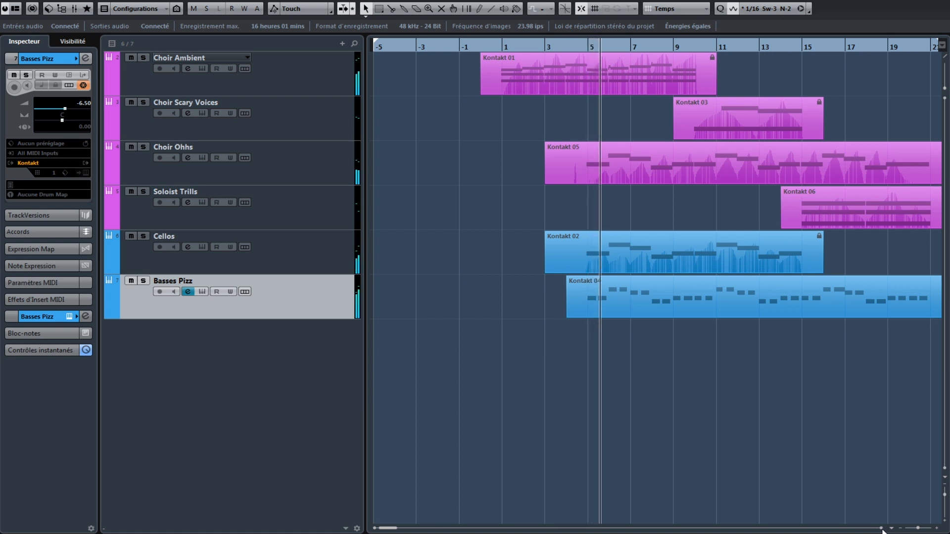
{"action": "left_click", "coordinate": [882, 529]}
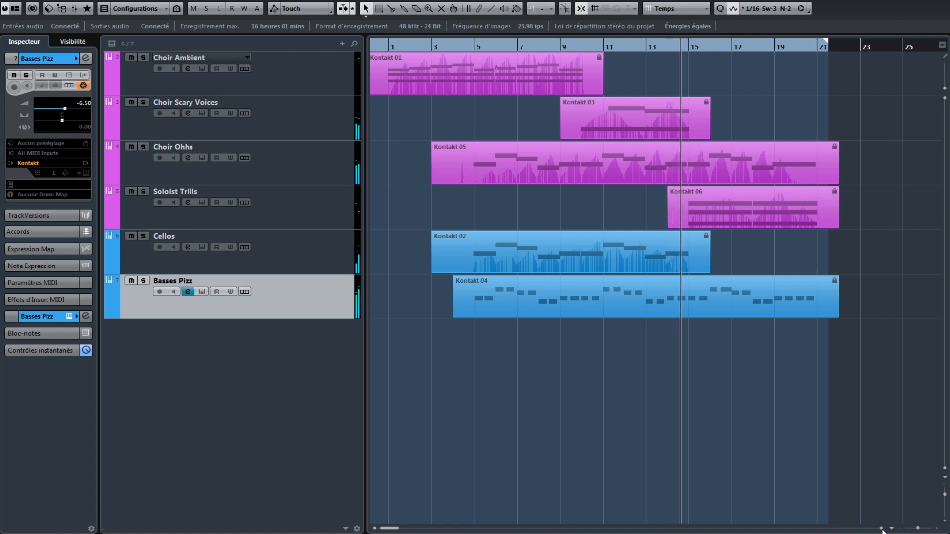
Examine the closing bars of the Choir Ohhs, Soloist Trills and Basses Pizz parts in the arrangement.
{"action": "scroll", "coordinate": [883, 532], "scroll_direction": "right", "scroll_amount": 3}
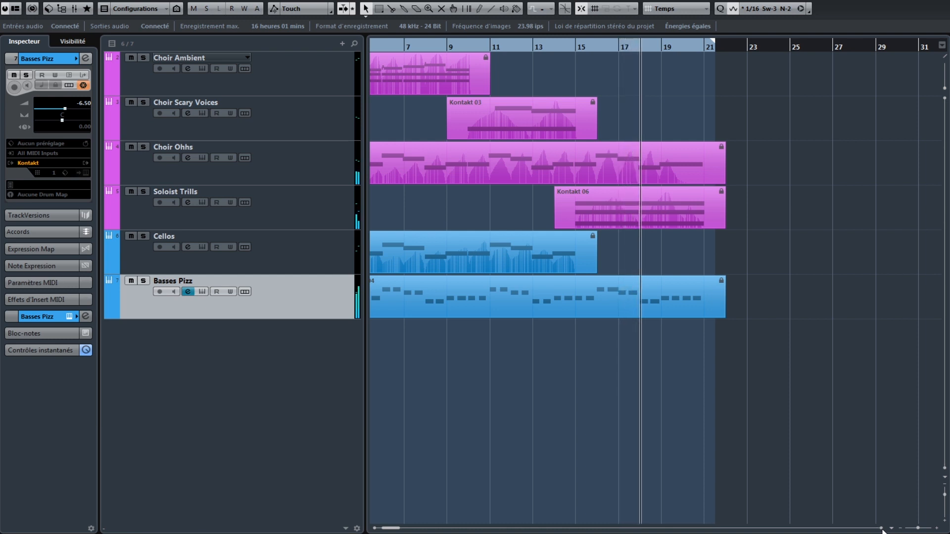
{"action": "left_click", "coordinate": [883, 529]}
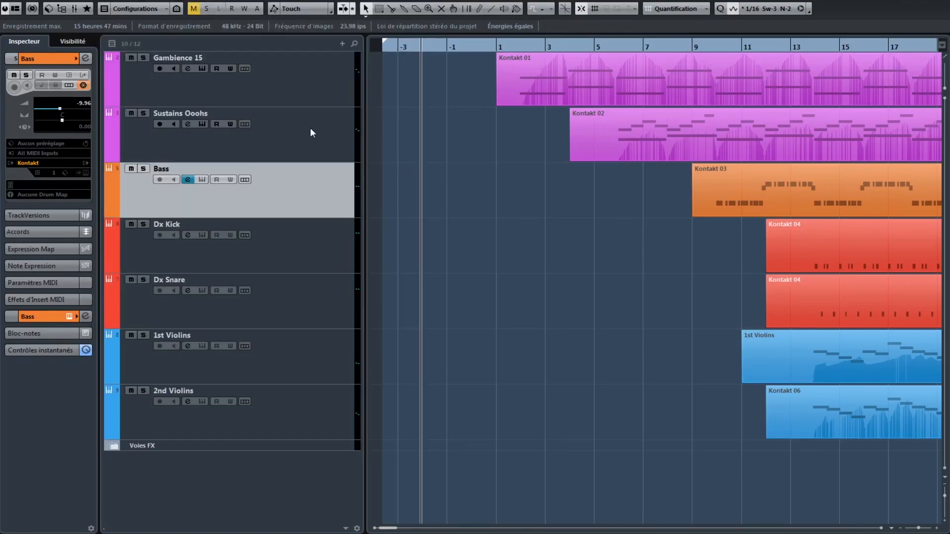
Go through the Sustains Ooohs, Bass, Dx Kick, Dx Snare, 1st Violins and 2nd Violins tracks of the second Cubase project.
{"action": "left_click", "coordinate": [312, 132]}
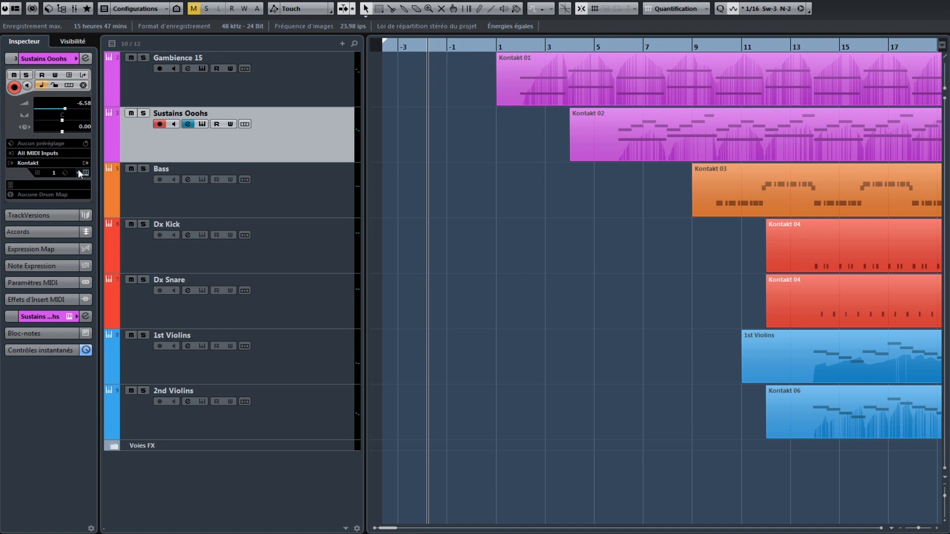
{"action": "left_click", "coordinate": [347, 207]}
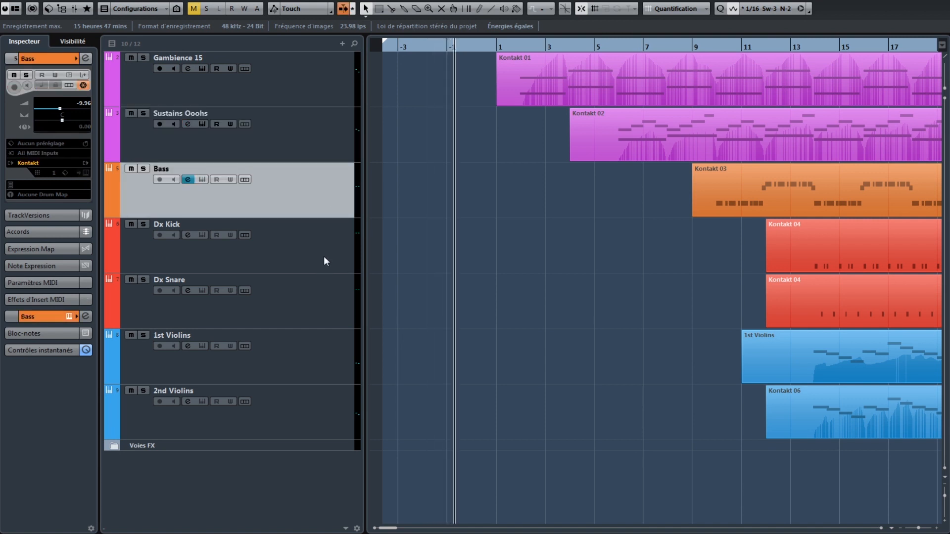
{"action": "left_click", "coordinate": [324, 256]}
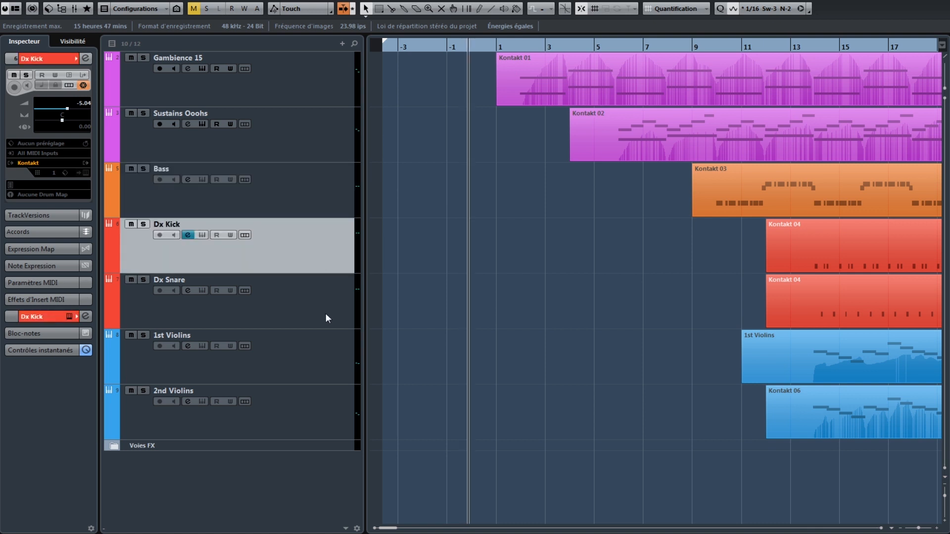
{"action": "left_click", "coordinate": [326, 319]}
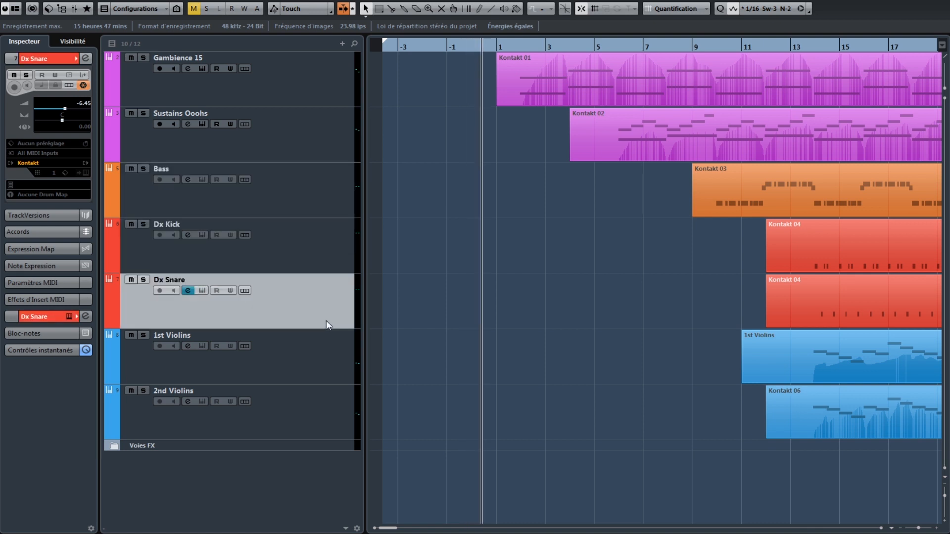
{"action": "left_click", "coordinate": [329, 343]}
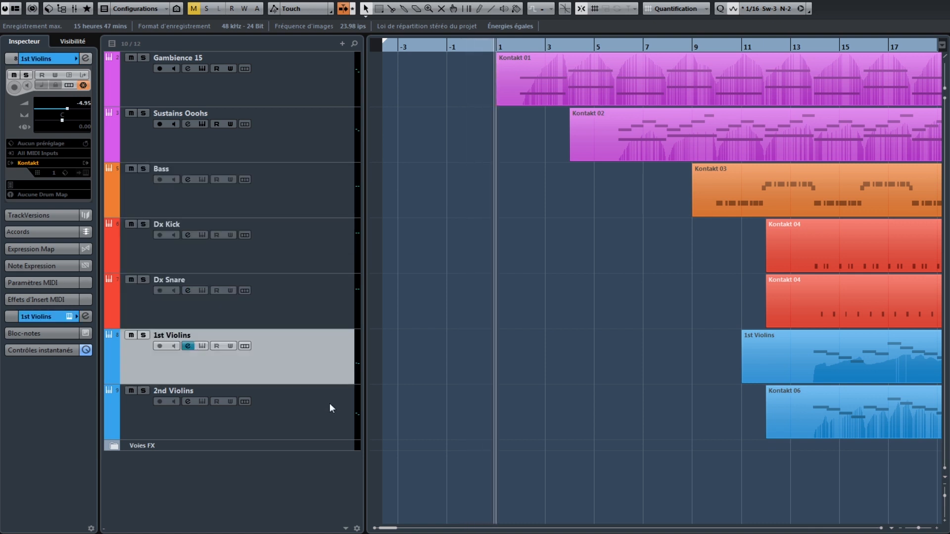
{"action": "left_click", "coordinate": [330, 404]}
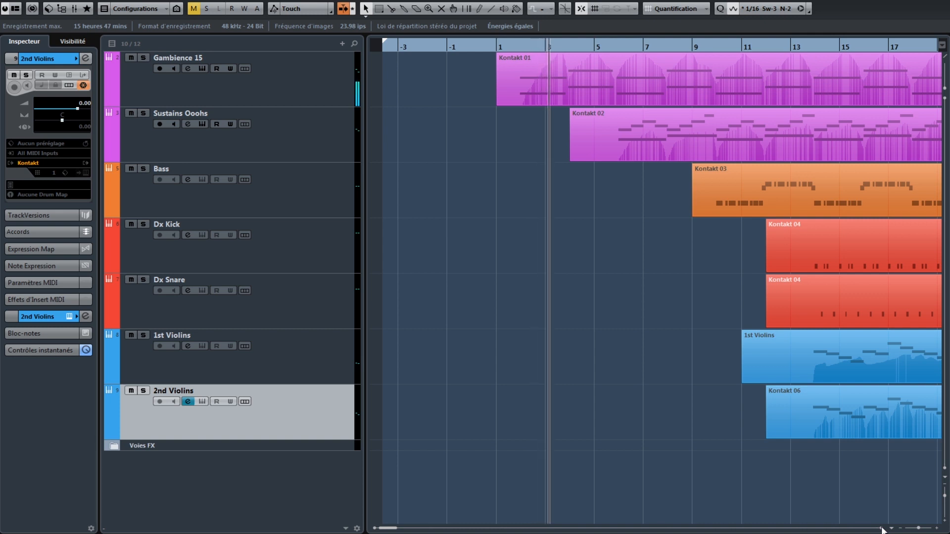
Follow the second arrangement's playback through the remaining choir, bass, drum and violin parts up to its end.
{"action": "left_click", "coordinate": [882, 529]}
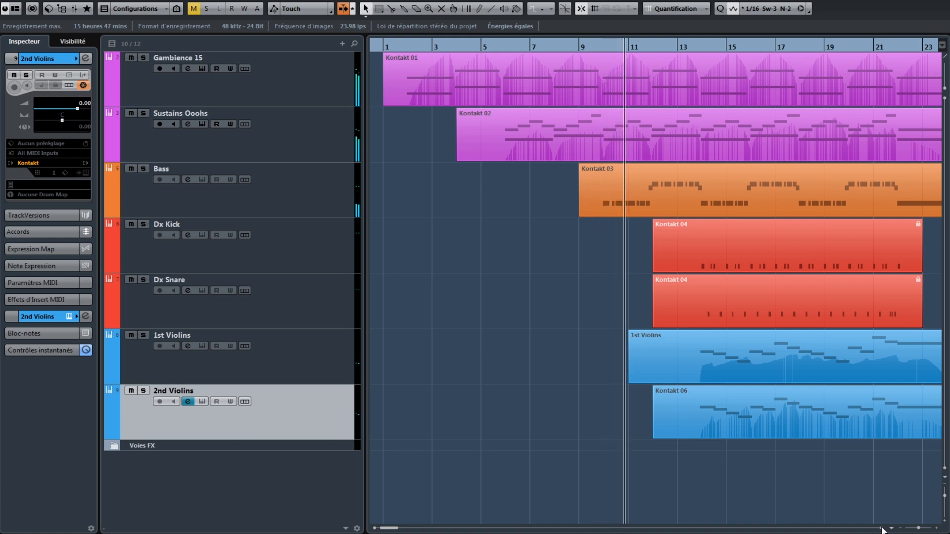
{"action": "left_click", "coordinate": [882, 528]}
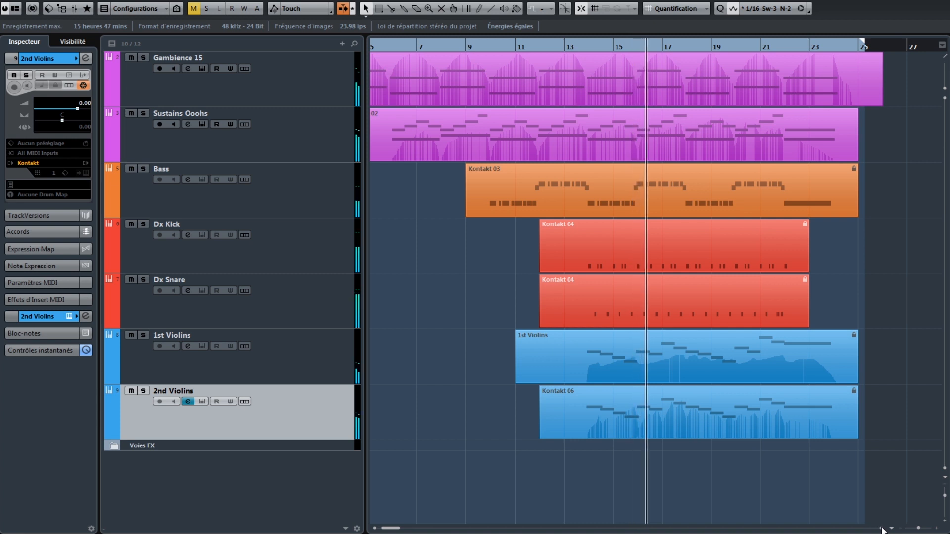
{"action": "left_click", "coordinate": [882, 529]}
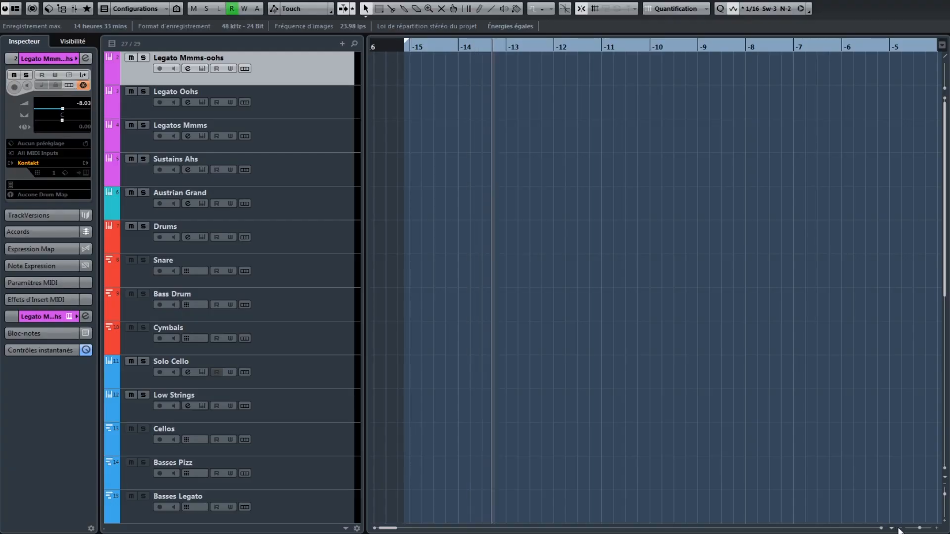
Zoom out the third project's timeline and look through its track list from Legato Mmms-oohs down to the Flute and back.
{"action": "left_click", "coordinate": [901, 529]}
{"action": "left_click", "coordinate": [901, 529]}
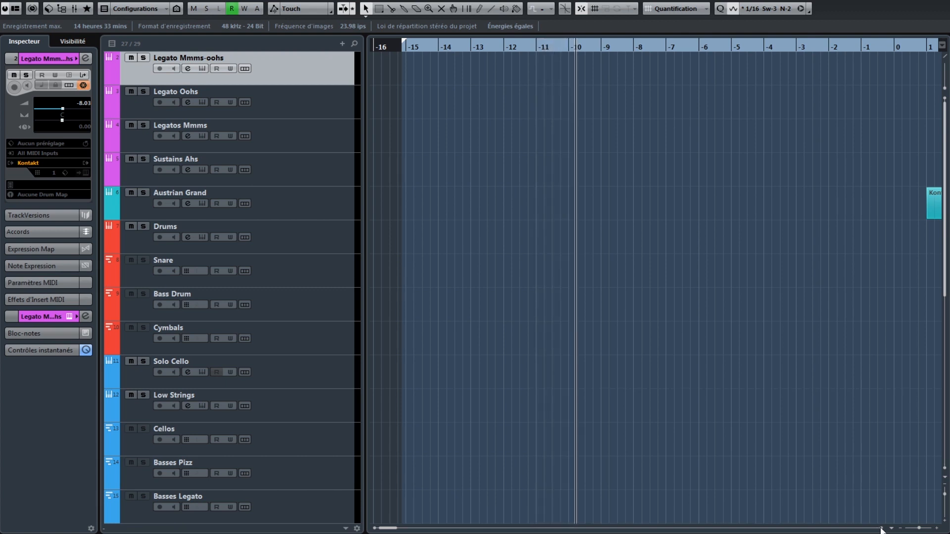
{"action": "left_click", "coordinate": [882, 528]}
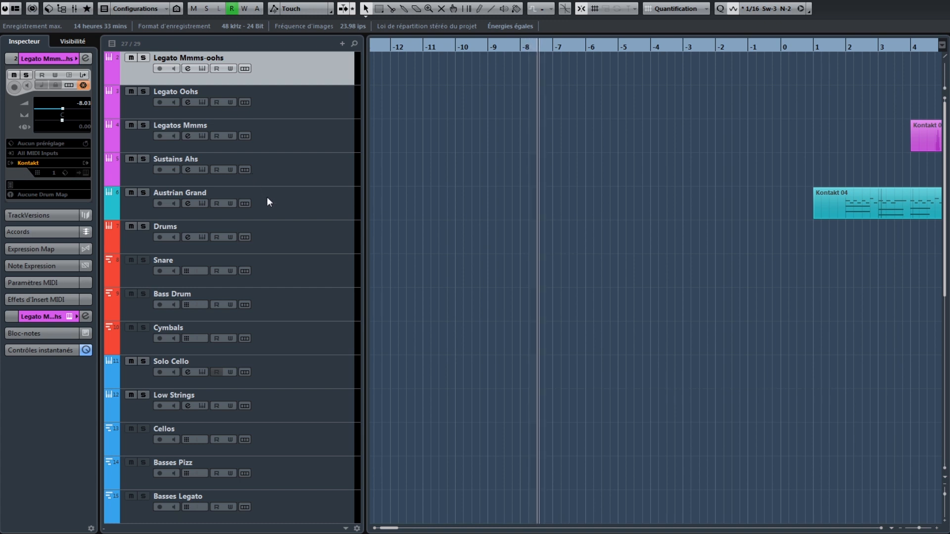
{"action": "scroll", "coordinate": [267, 201], "scroll_direction": "down", "scroll_amount": 3}
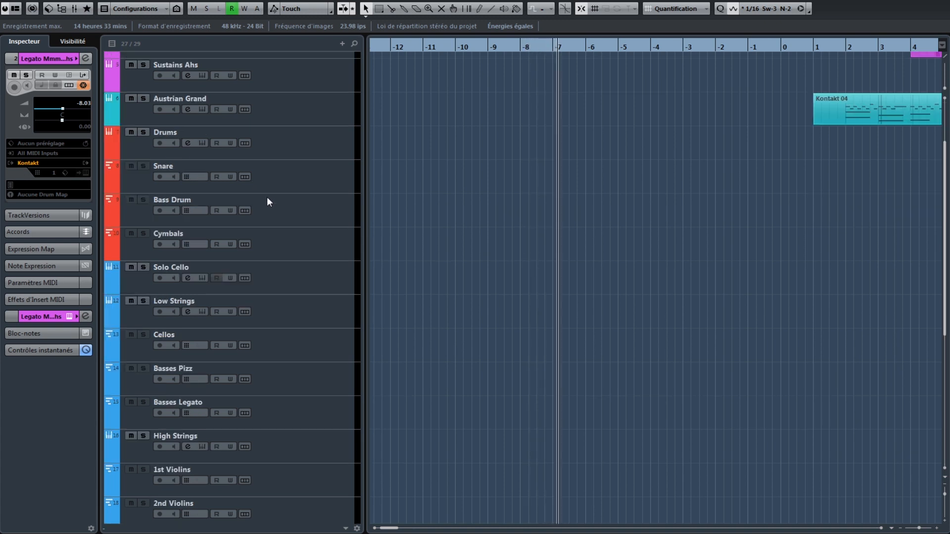
{"action": "scroll", "coordinate": [270, 203], "scroll_direction": "down", "scroll_amount": 8}
{"action": "scroll", "coordinate": [281, 212], "scroll_direction": "down", "scroll_amount": 2}
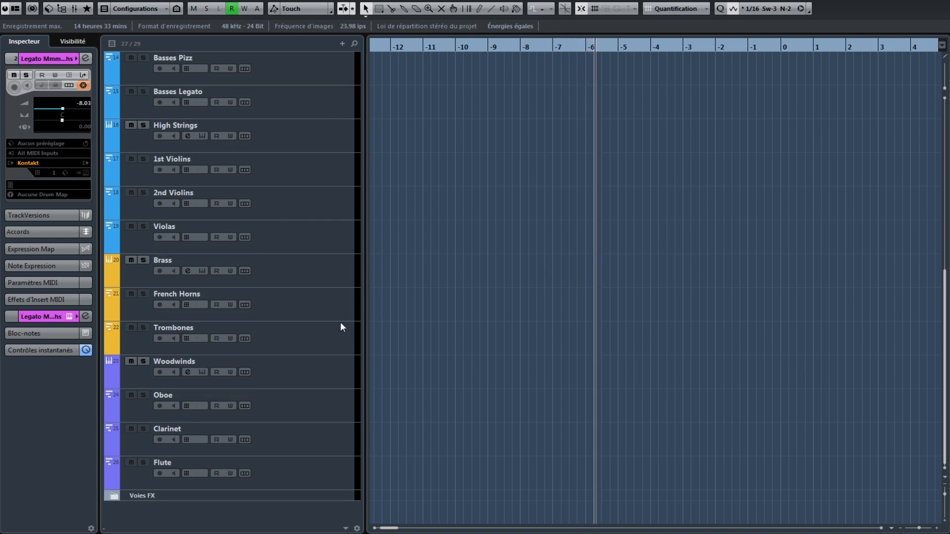
{"action": "scroll", "coordinate": [340, 320], "scroll_direction": "up", "scroll_amount": 6}
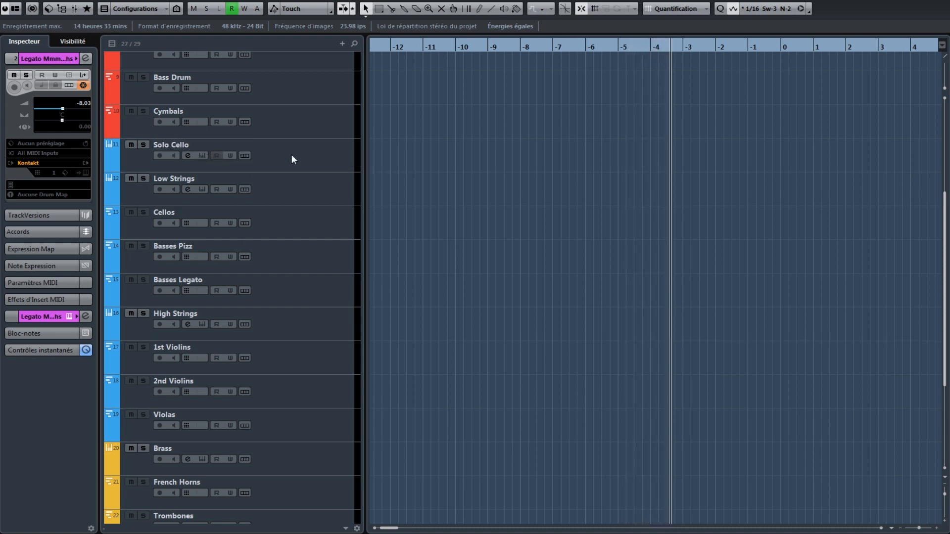
{"action": "scroll", "coordinate": [292, 156], "scroll_direction": "up", "scroll_amount": 6}
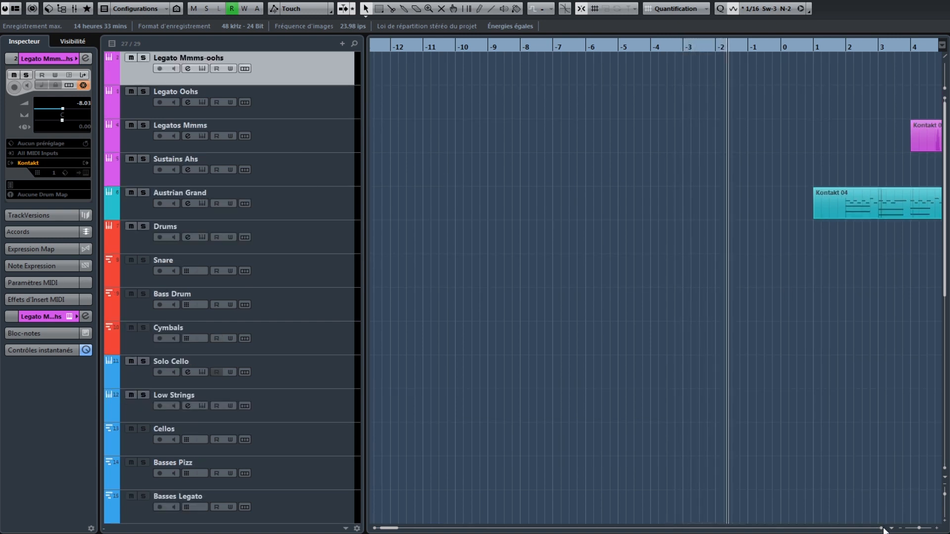
Examine the arrangement's opening Austrian Grand, Legatos Mmms and Solo Cello parts from bar 1 onward during playback.
{"action": "scroll", "coordinate": [884, 530], "scroll_direction": "right", "scroll_amount": 10}
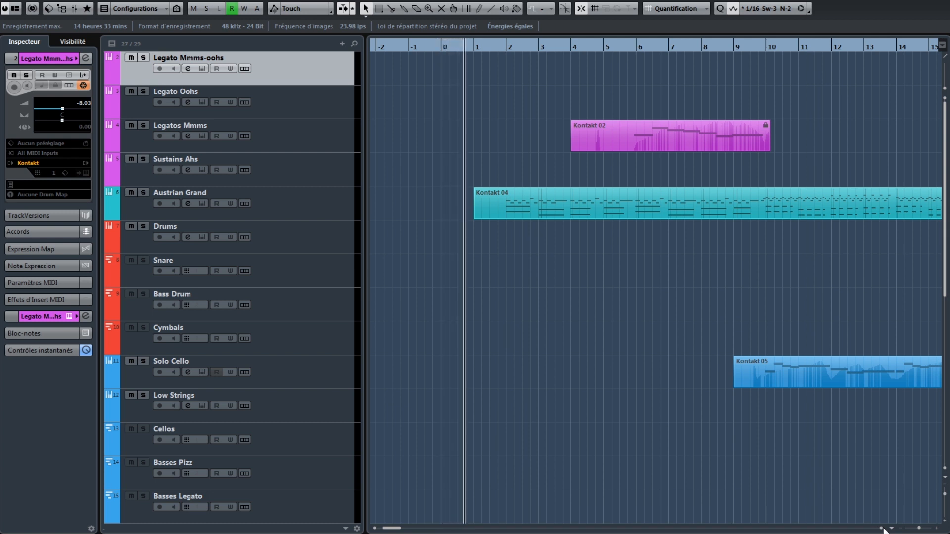
{"action": "key", "text": "f"}
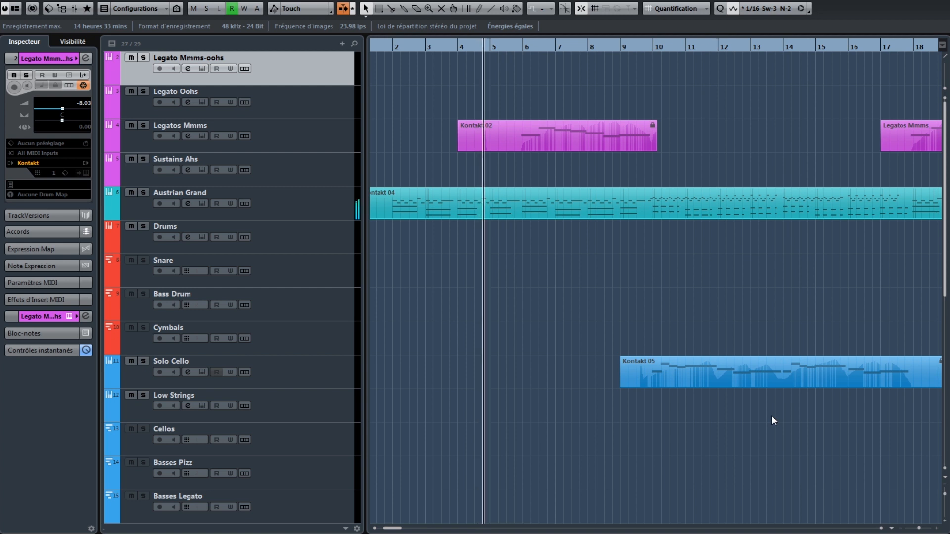
{"action": "left_click", "coordinate": [882, 529]}
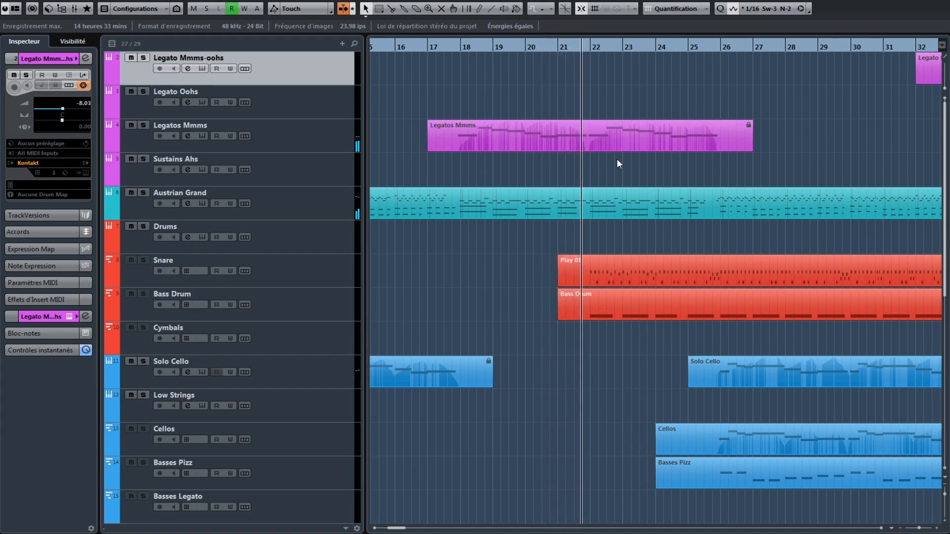
Examine the Basses Pizz, High Strings, Oboe and Clarinet parts between bars 21 and 35.
{"action": "scroll", "coordinate": [872, 426], "scroll_direction": "down", "scroll_amount": 5}
{"action": "scroll", "coordinate": [872, 432], "scroll_direction": "down", "scroll_amount": 6}
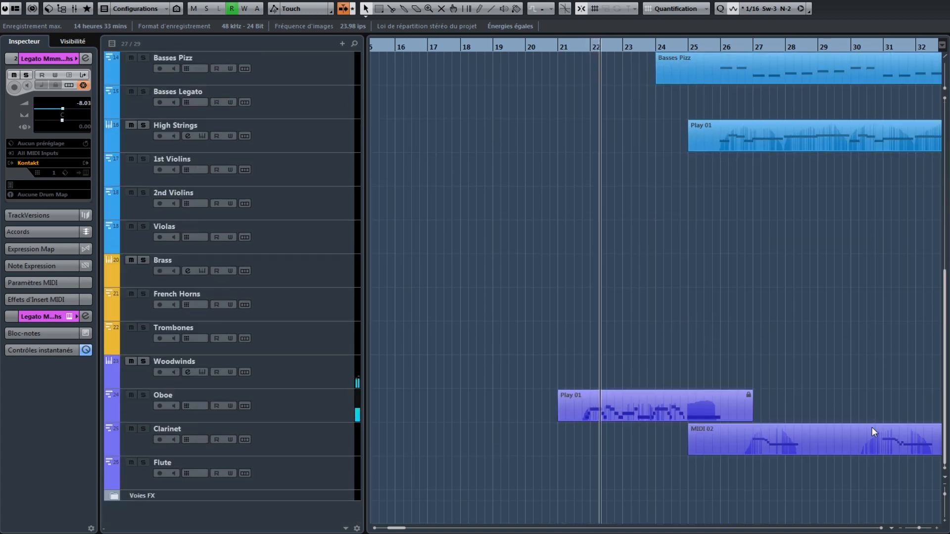
{"action": "left_click", "coordinate": [883, 529]}
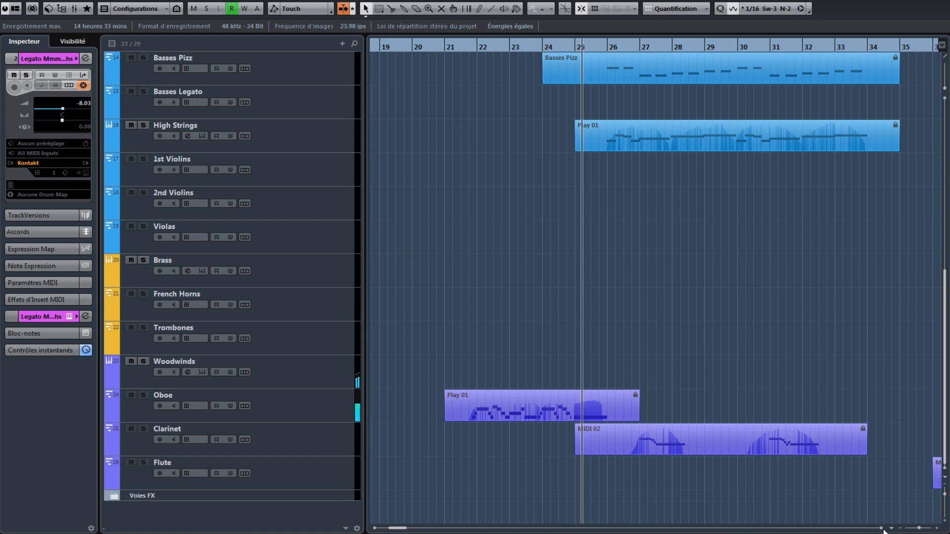
{"action": "left_click", "coordinate": [884, 529]}
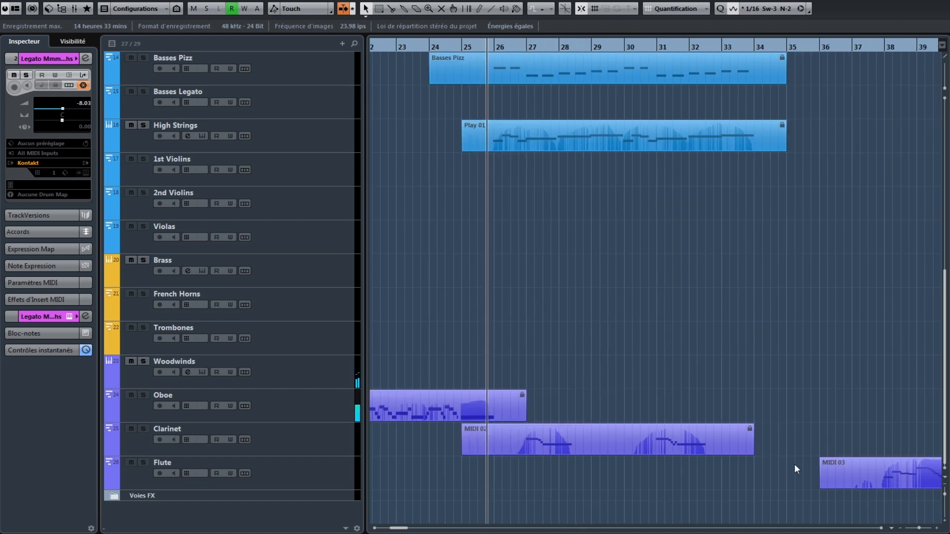
Review how the Snare, Bass Drum, Solo Cello, Cellos and Clarinet parts play together around bars 25 to 34.
{"action": "scroll", "coordinate": [794, 461], "scroll_direction": "up", "scroll_amount": 10}
{"action": "scroll", "coordinate": [793, 461], "scroll_direction": "down", "scroll_amount": 5}
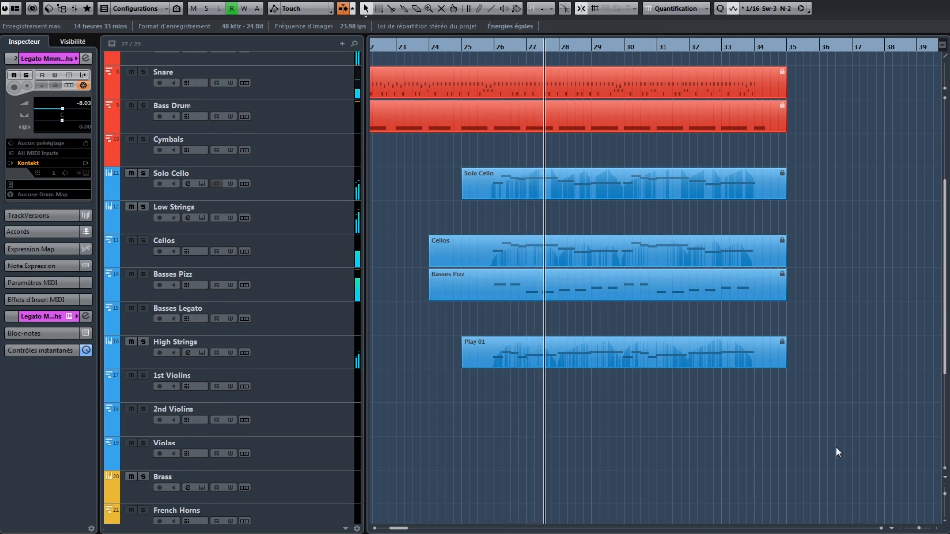
{"action": "scroll", "coordinate": [836, 447], "scroll_direction": "down", "scroll_amount": 5}
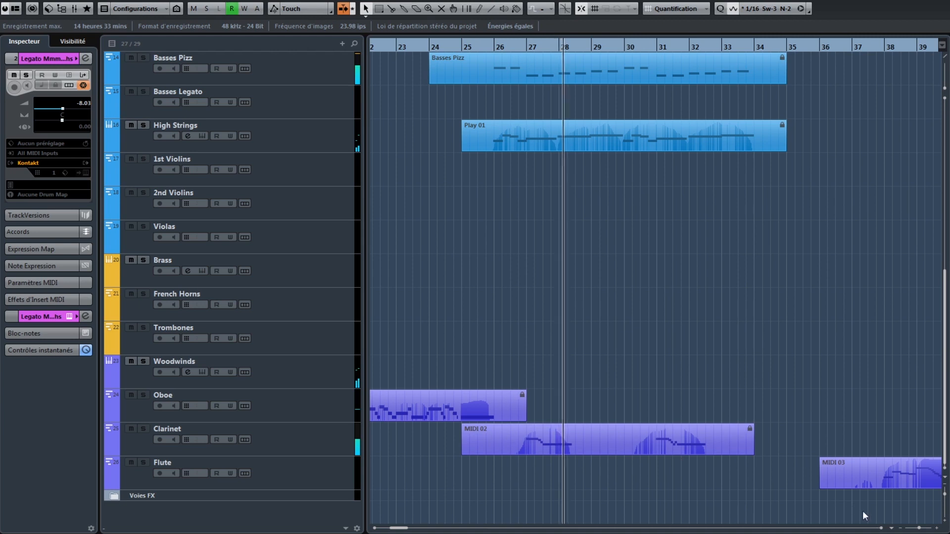
{"action": "left_click", "coordinate": [880, 529]}
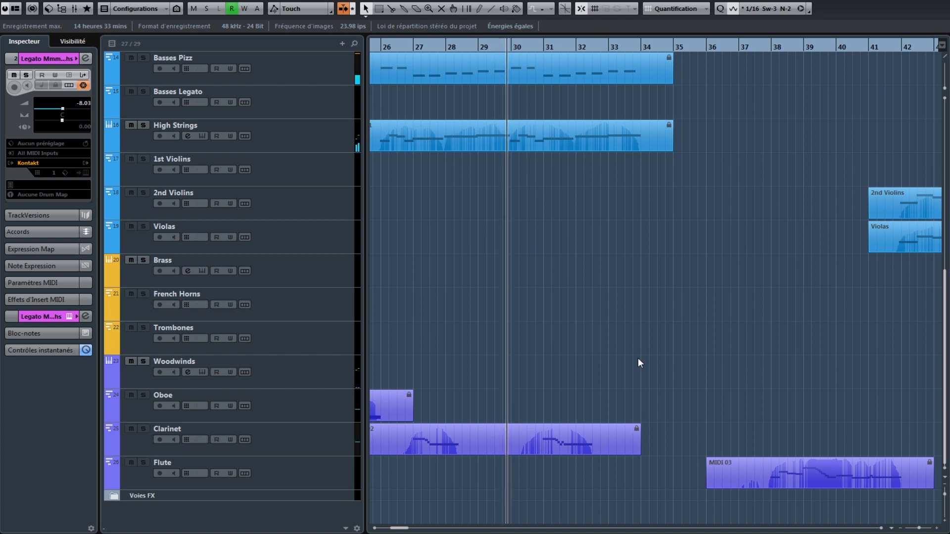
{"action": "scroll", "coordinate": [638, 358], "scroll_direction": "up", "scroll_amount": 8}
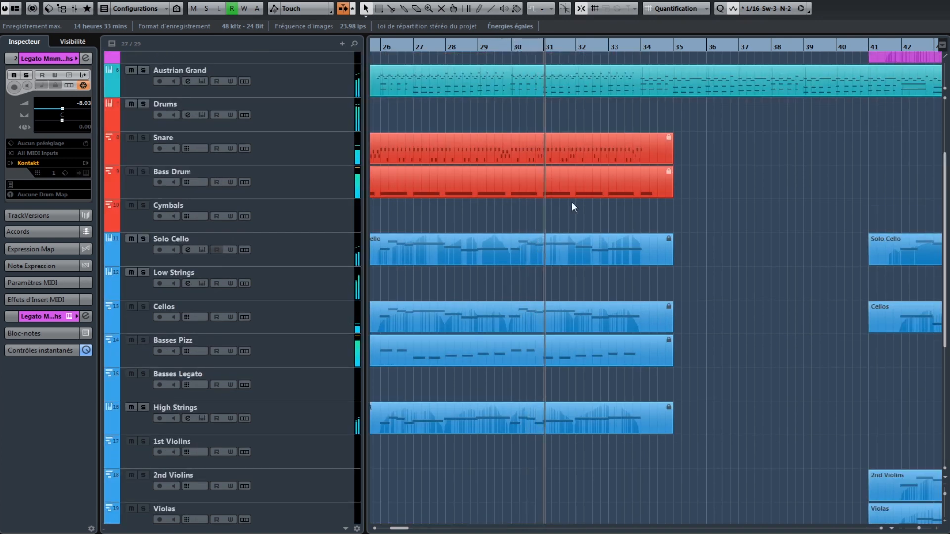
Examine the Legato Mmms-oohs part and the accompanying Flute part between bars 32 and 43.
{"action": "left_click", "coordinate": [882, 529]}
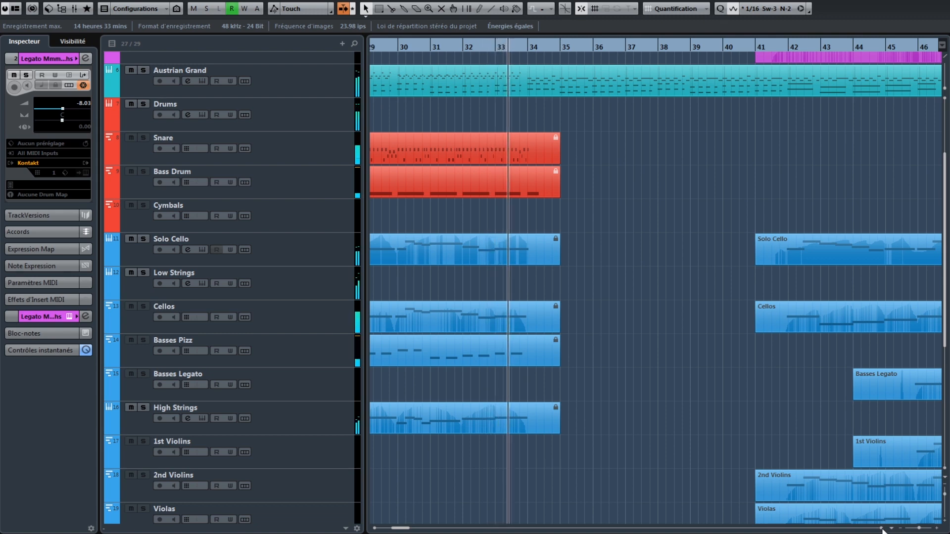
{"action": "scroll", "coordinate": [714, 393], "scroll_direction": "up", "scroll_amount": 4}
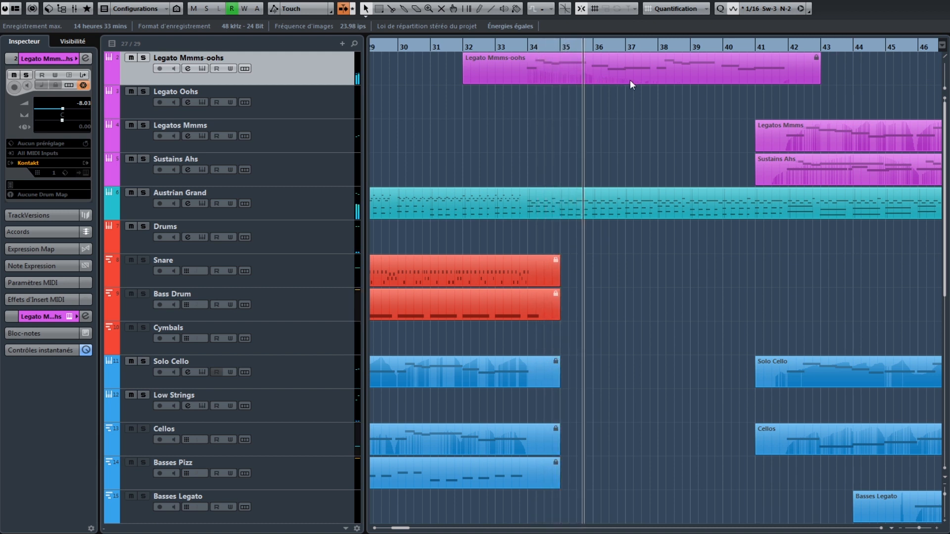
{"action": "left_click", "coordinate": [883, 528]}
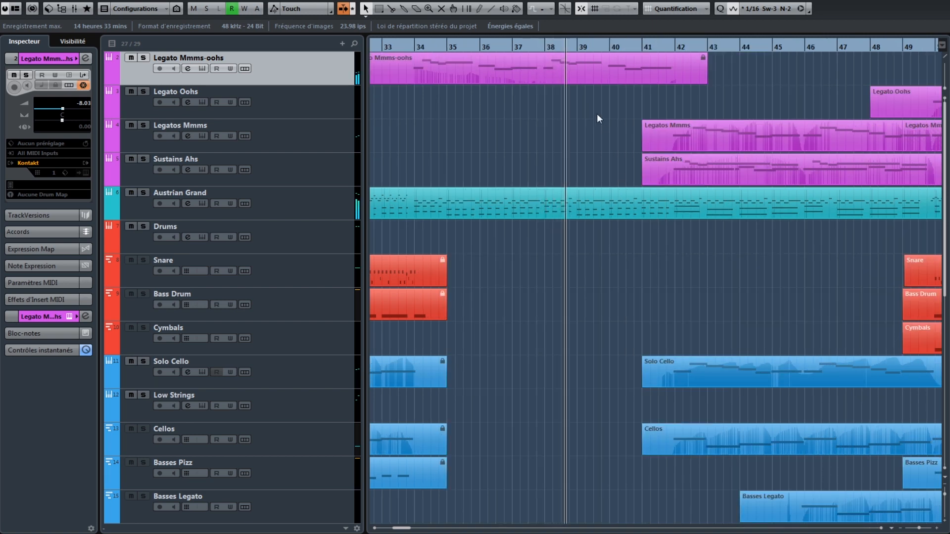
{"action": "scroll", "coordinate": [596, 114], "scroll_direction": "down", "scroll_amount": 5}
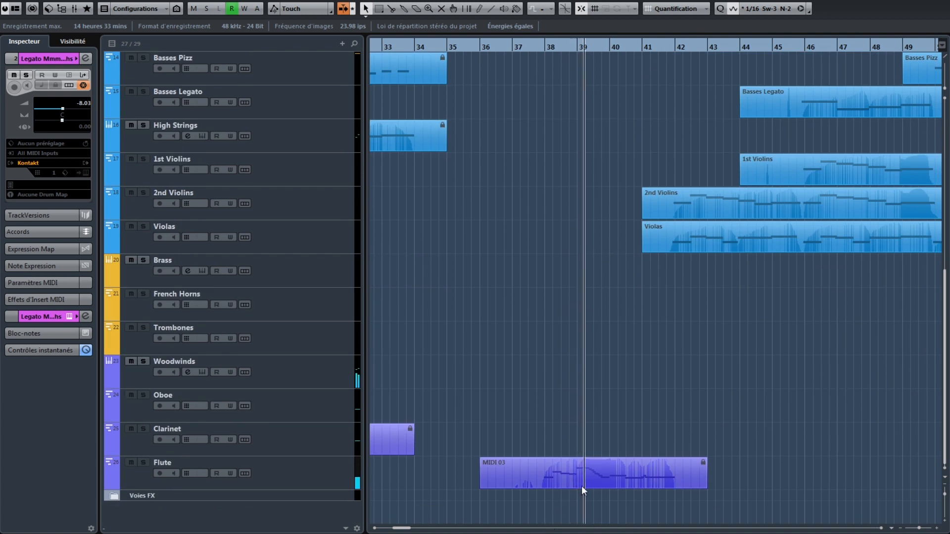
{"action": "left_click", "coordinate": [882, 529]}
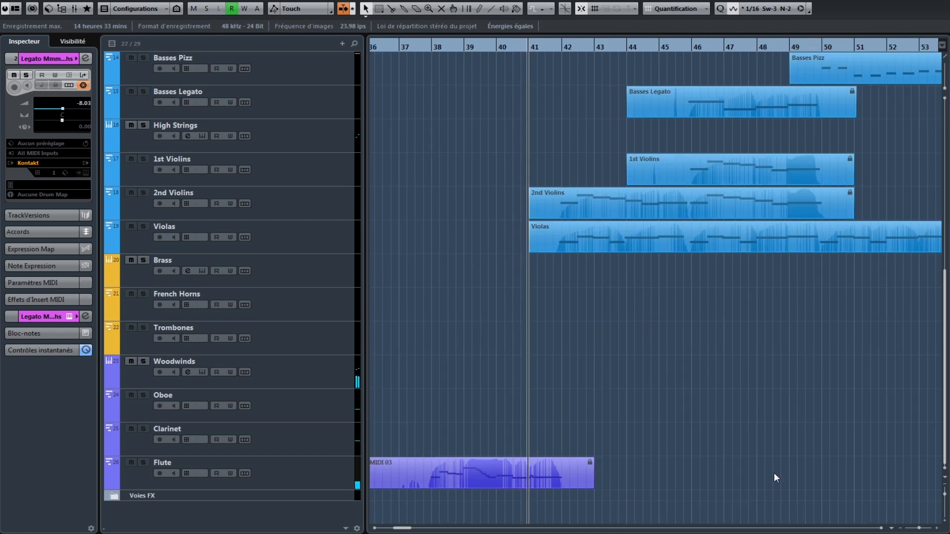
Examine the Legatos Mmms, Sustains Ahs, Solo Cello and string parts from bar 41 and the percussion entering at bar 49.
{"action": "scroll", "coordinate": [771, 474], "scroll_direction": "up", "scroll_amount": 8}
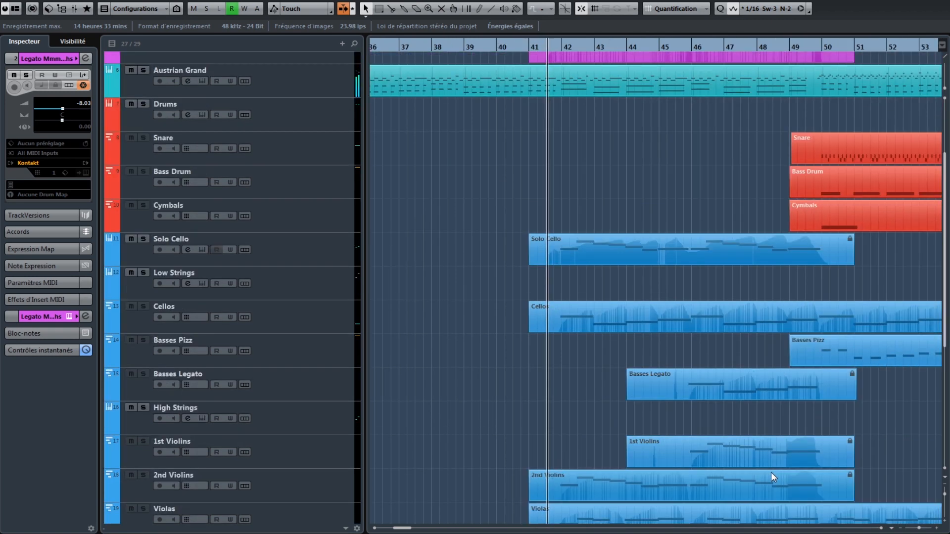
{"action": "scroll", "coordinate": [771, 472], "scroll_direction": "up", "scroll_amount": 4}
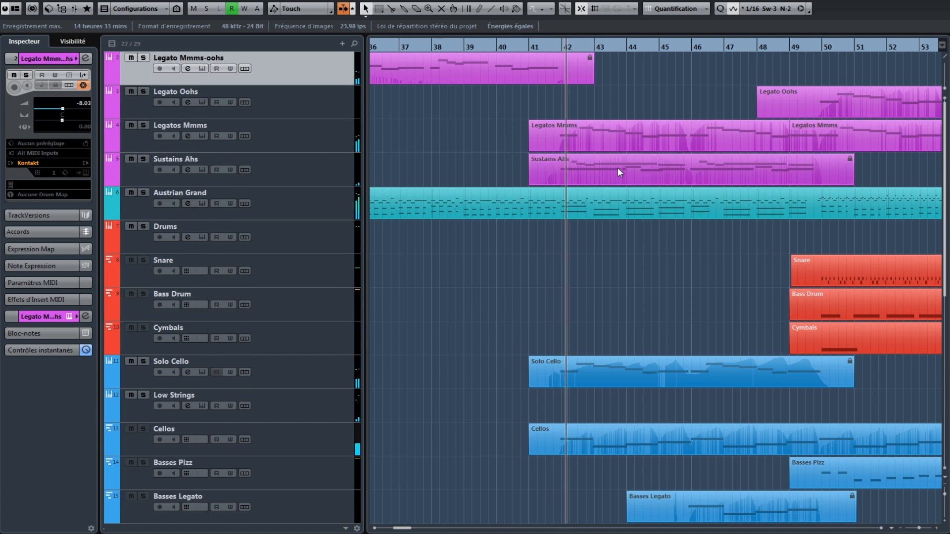
{"action": "left_click", "coordinate": [883, 528]}
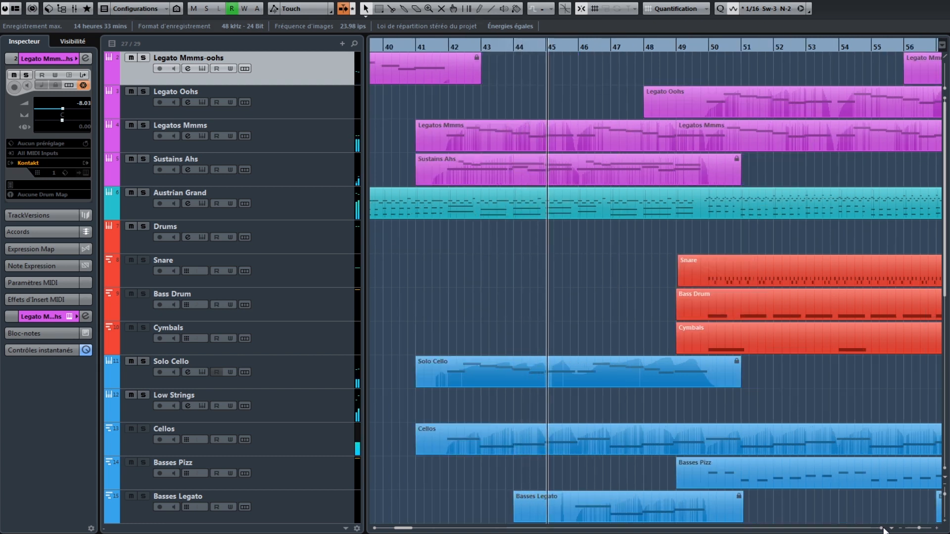
Examine the string and percussion parts from bar 41 to 63 and the choir parts running alongside them.
{"action": "scroll", "coordinate": [758, 369], "scroll_direction": "down", "scroll_amount": 6}
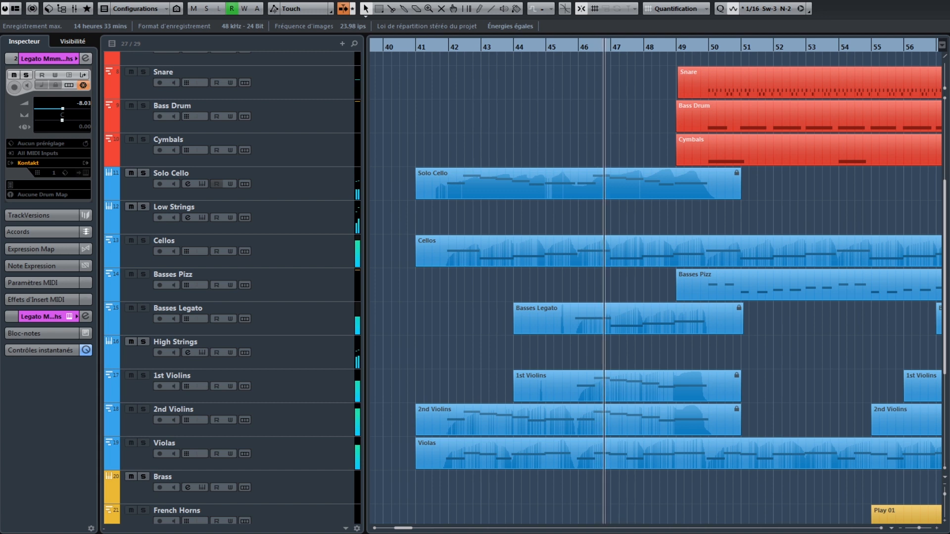
{"action": "left_click", "coordinate": [882, 529]}
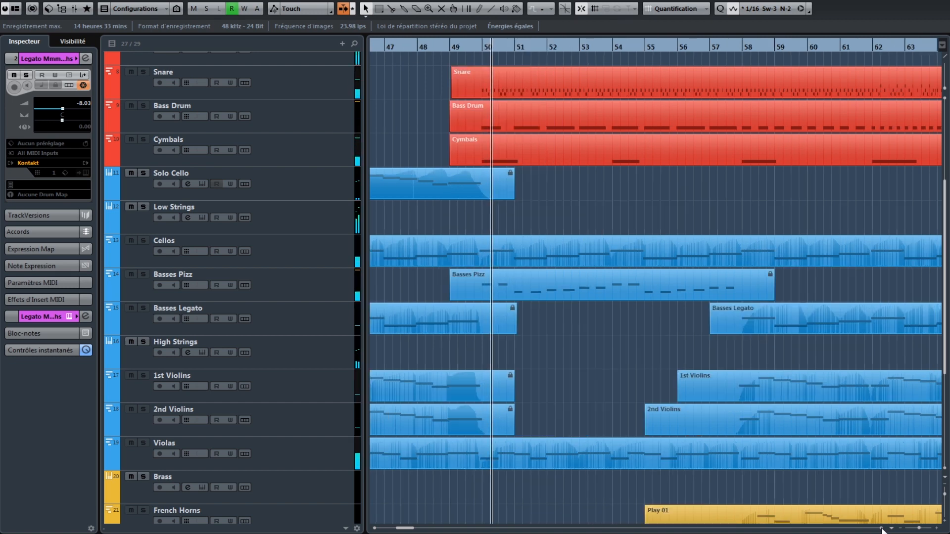
{"action": "scroll", "coordinate": [871, 488], "scroll_direction": "up", "scroll_amount": 3}
{"action": "scroll", "coordinate": [870, 486], "scroll_direction": "up", "scroll_amount": 3}
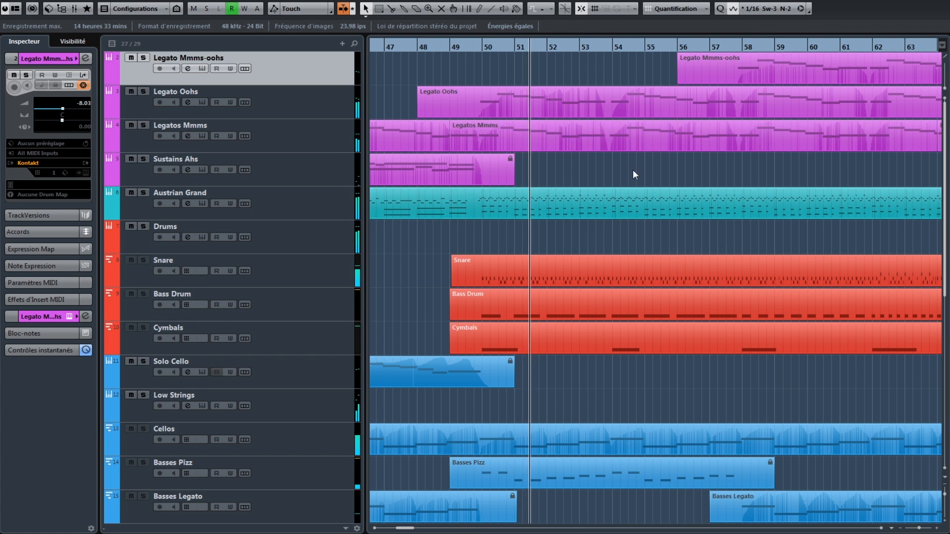
Review how the choir, string, French Horns and Trombones parts play together to the end of the arrangement around bars 56 to 68.
{"action": "left_click", "coordinate": [882, 528]}
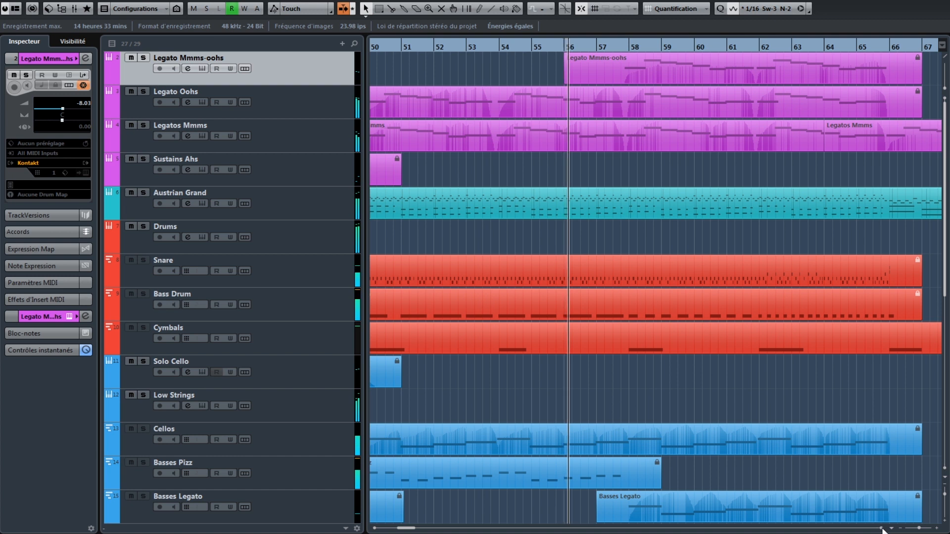
{"action": "left_click", "coordinate": [883, 529]}
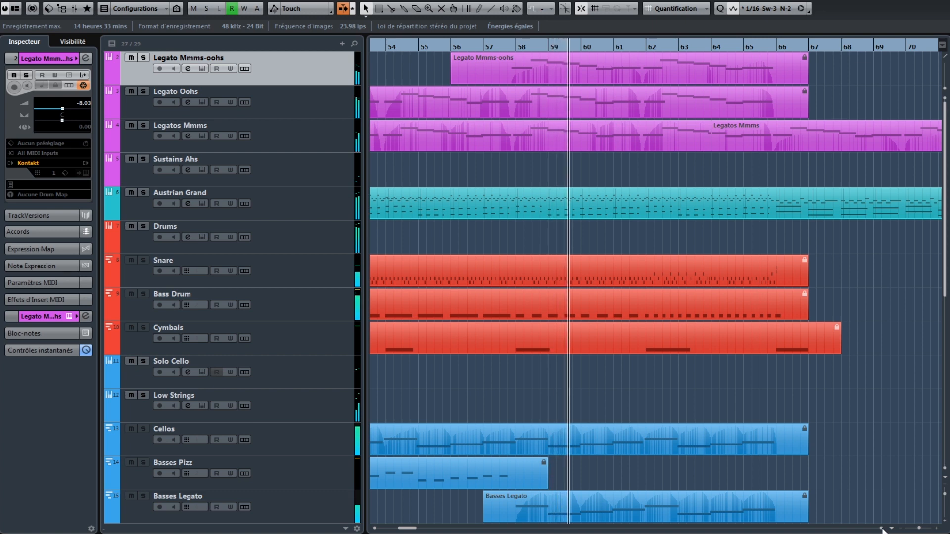
{"action": "scroll", "coordinate": [883, 531], "scroll_direction": "right", "scroll_amount": 3}
{"action": "scroll", "coordinate": [865, 488], "scroll_direction": "down", "scroll_amount": 5}
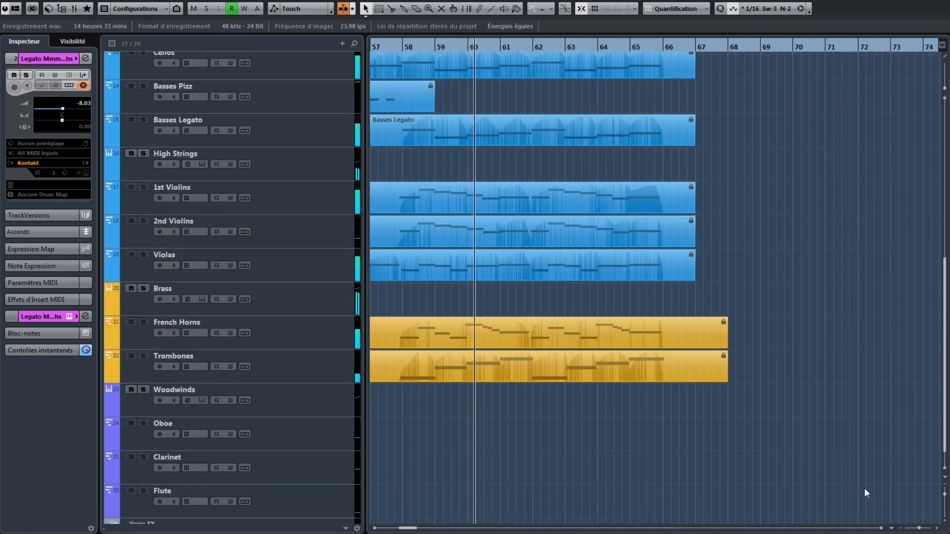
{"action": "left_click", "coordinate": [882, 528]}
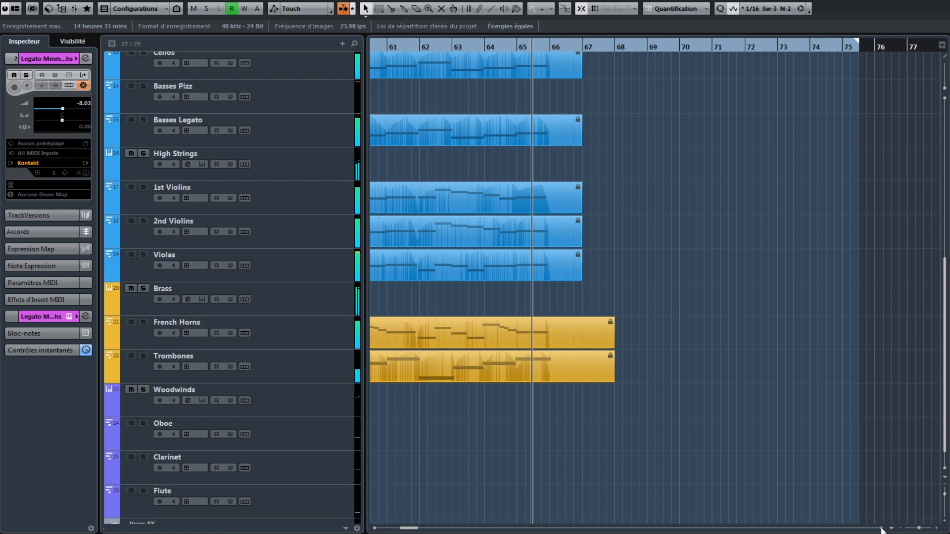
{"action": "scroll", "coordinate": [882, 530], "scroll_direction": "right", "scroll_amount": 3}
{"action": "scroll", "coordinate": [516, 340], "scroll_direction": "up", "scroll_amount": 8}
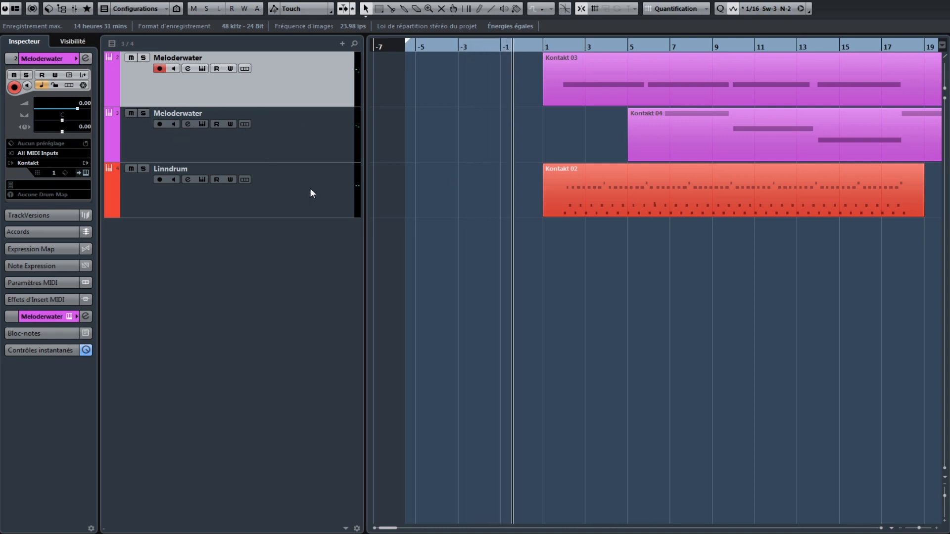
Examine the two Meloderwater parts and the Linndrum part from bar 1 to their end.
{"action": "left_click", "coordinate": [883, 530]}
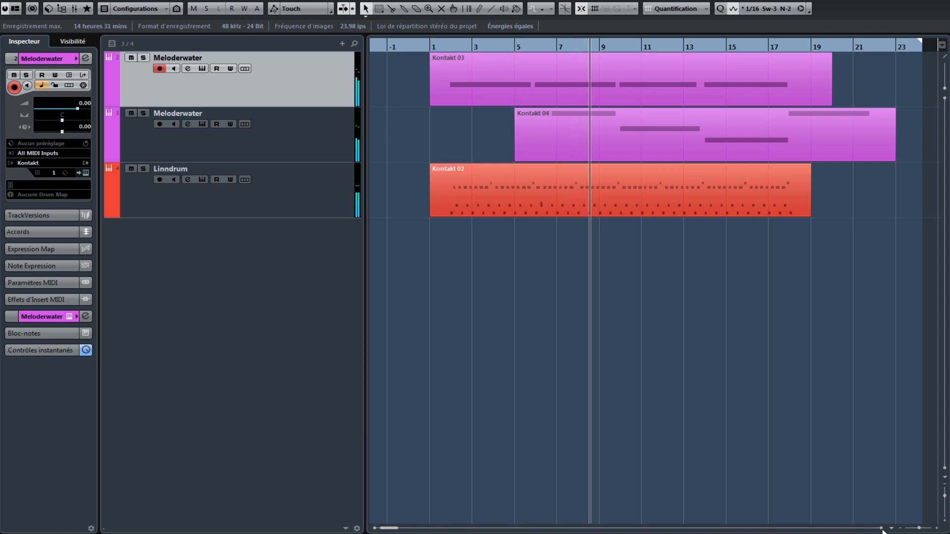
{"action": "left_click", "coordinate": [883, 530]}
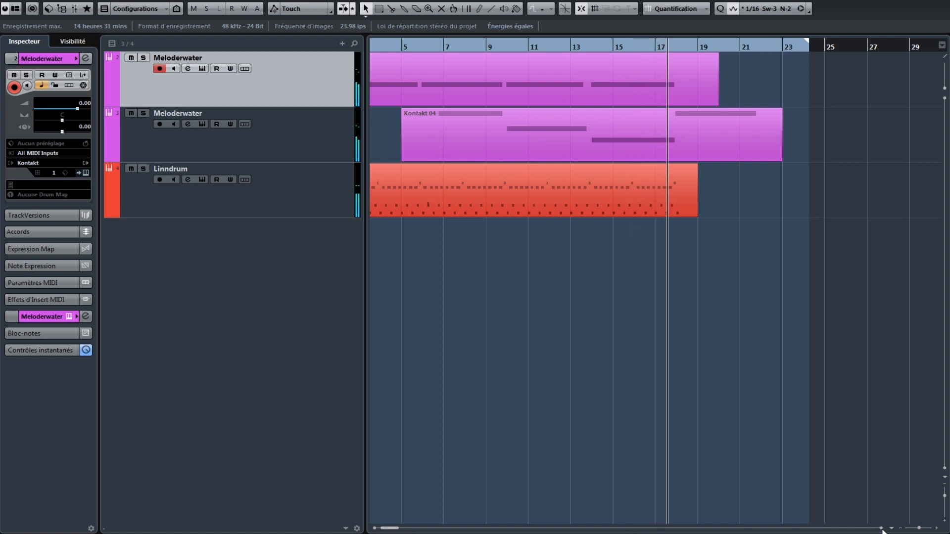
{"action": "left_click", "coordinate": [882, 529]}
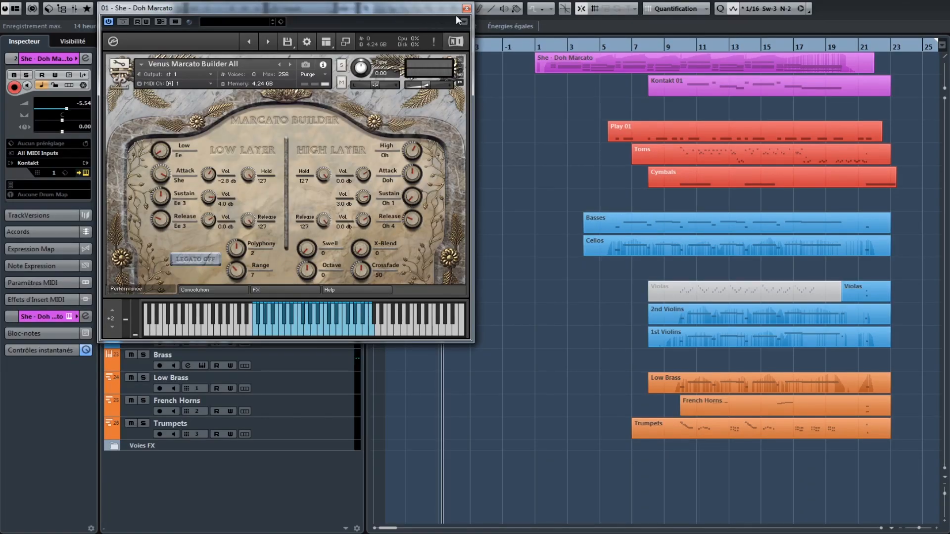
Close the Venus Marcato Builder instrument and go through the Eee, drum, string and brass tracks to the end of the arrangement.
{"action": "left_click", "coordinate": [466, 8]}
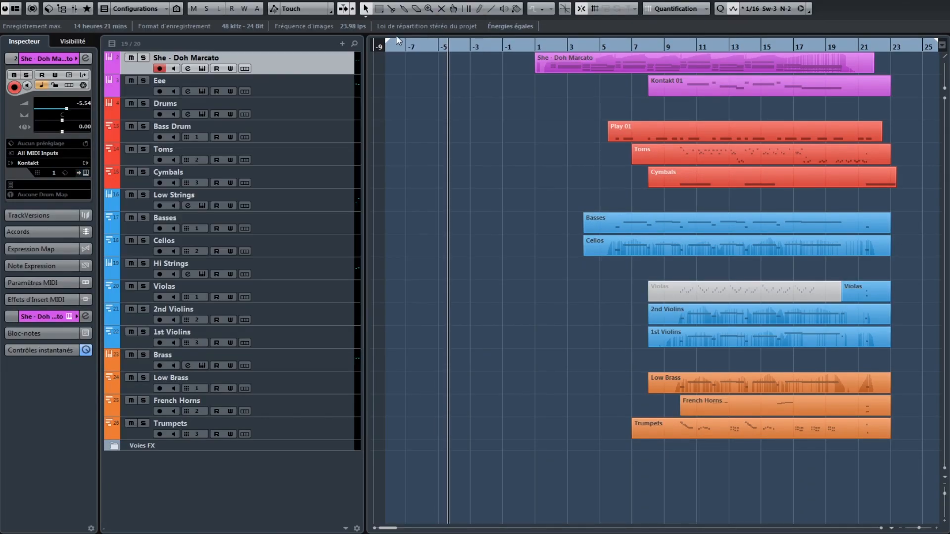
{"action": "left_click", "coordinate": [302, 94]}
{"action": "left_click", "coordinate": [308, 109]}
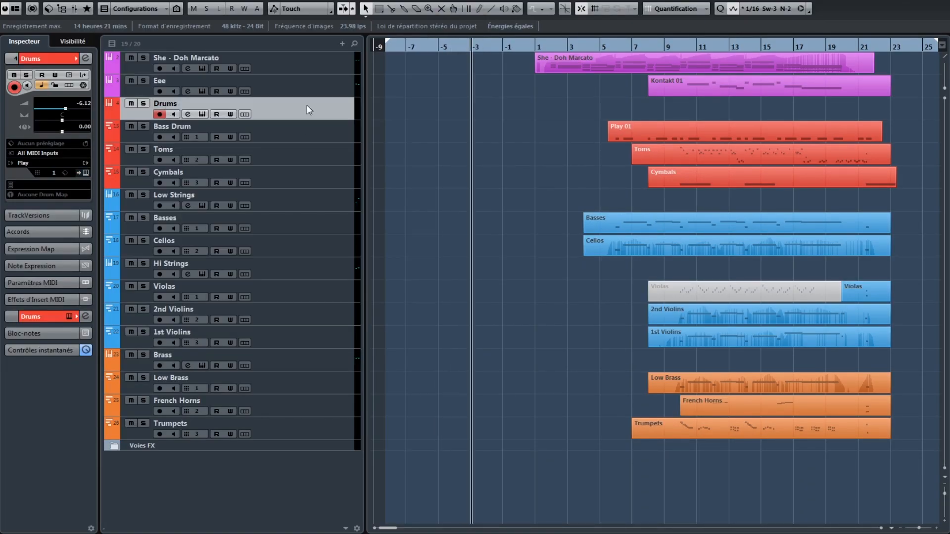
{"action": "left_click", "coordinate": [301, 136]}
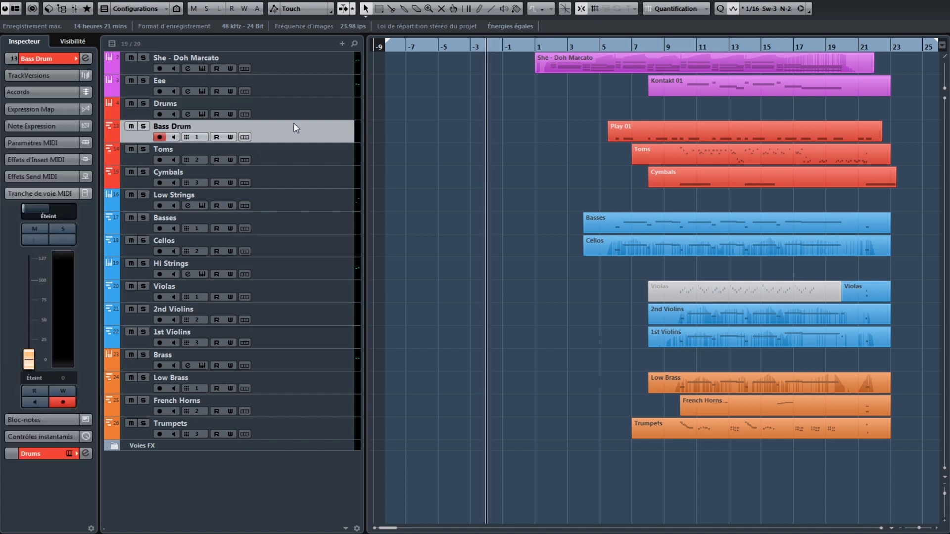
{"action": "left_click", "coordinate": [280, 206]}
{"action": "left_click", "coordinate": [302, 267]}
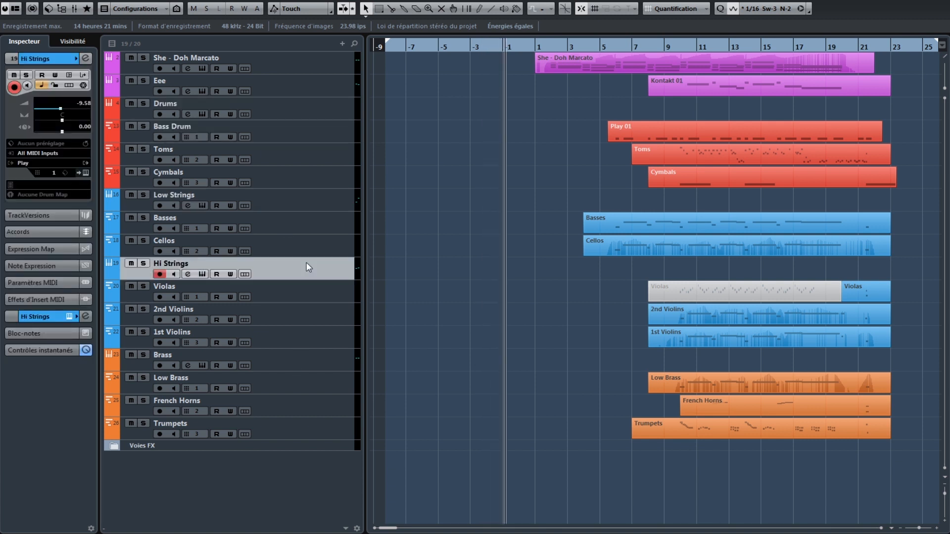
{"action": "left_click", "coordinate": [304, 359]}
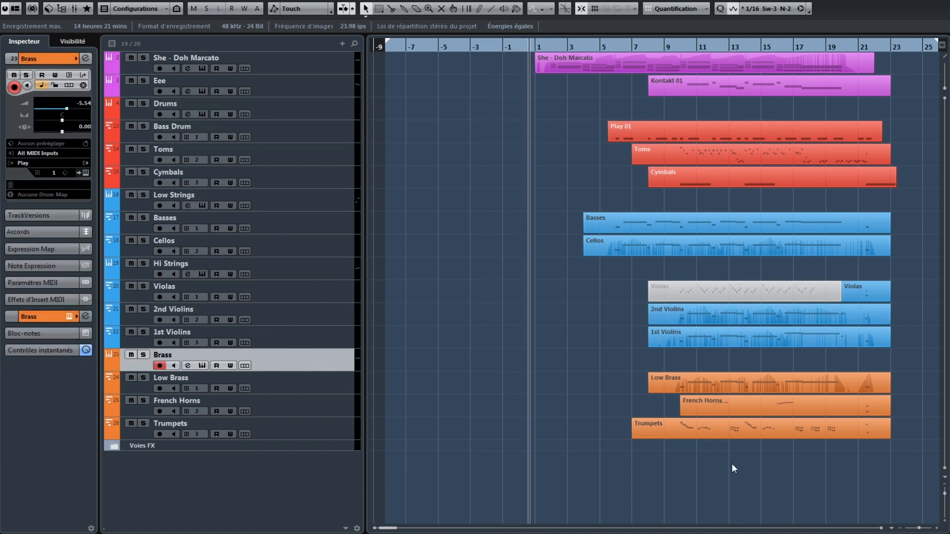
{"action": "left_click", "coordinate": [882, 529]}
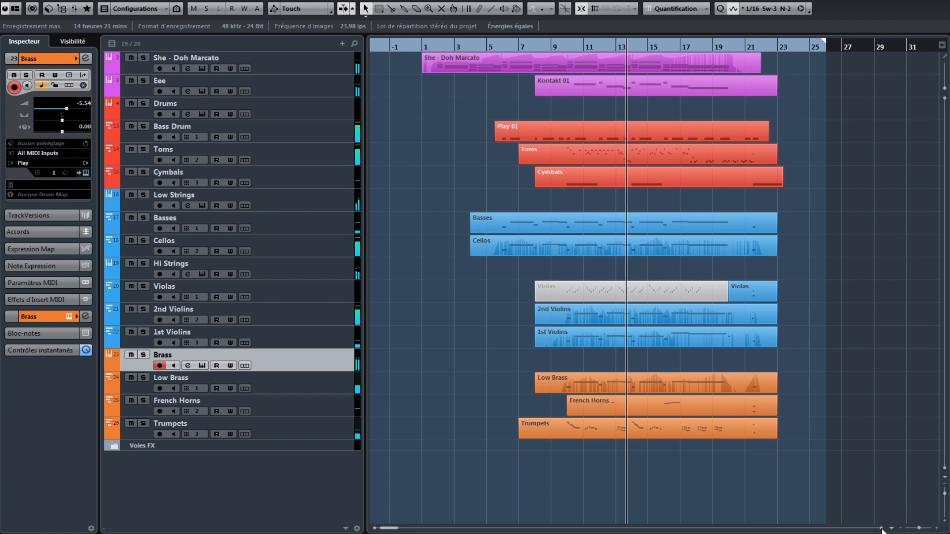
{"action": "left_click", "coordinate": [882, 529]}
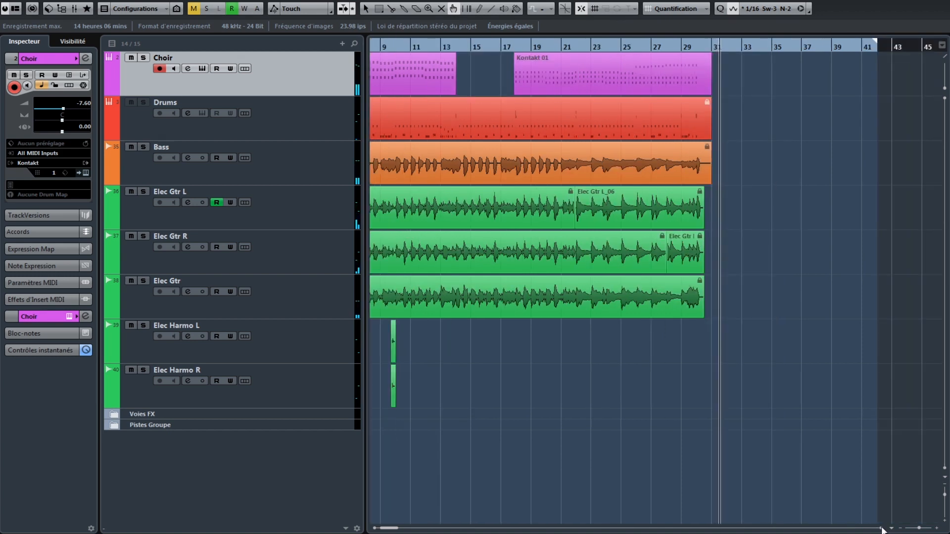
Open the Choir track's Kontakt instrument in the guitar arrangement and close the Marcato SC instrument in the orchestral one.
{"action": "left_click", "coordinate": [882, 528]}
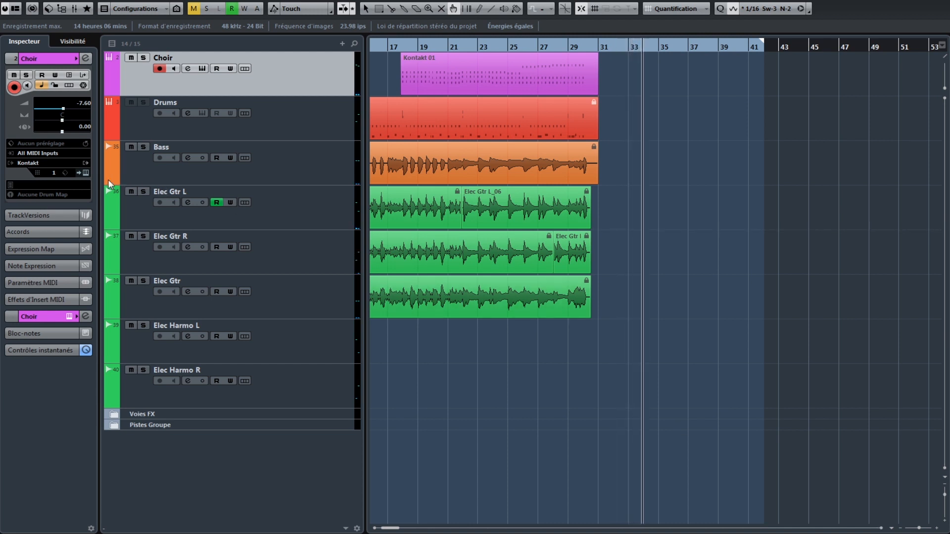
{"action": "left_click", "coordinate": [85, 173]}
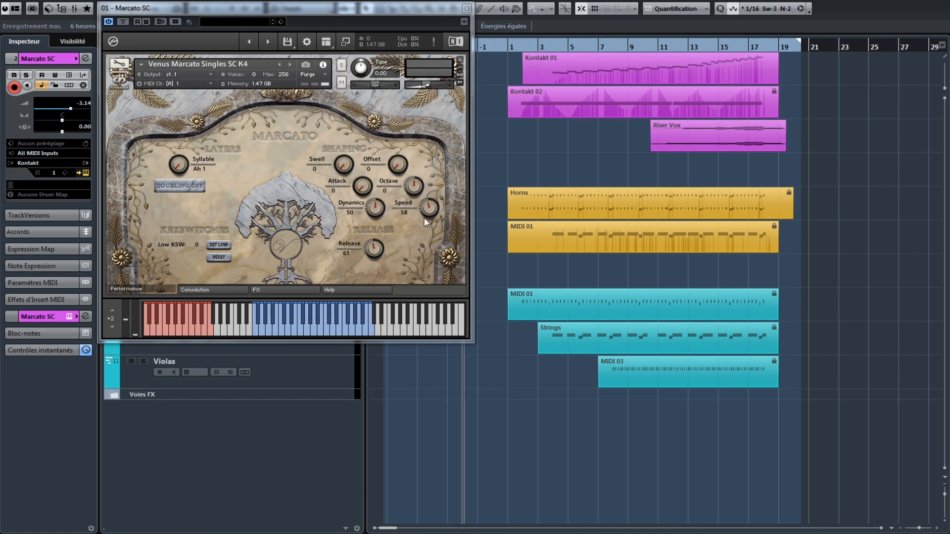
{"action": "left_click", "coordinate": [467, 9]}
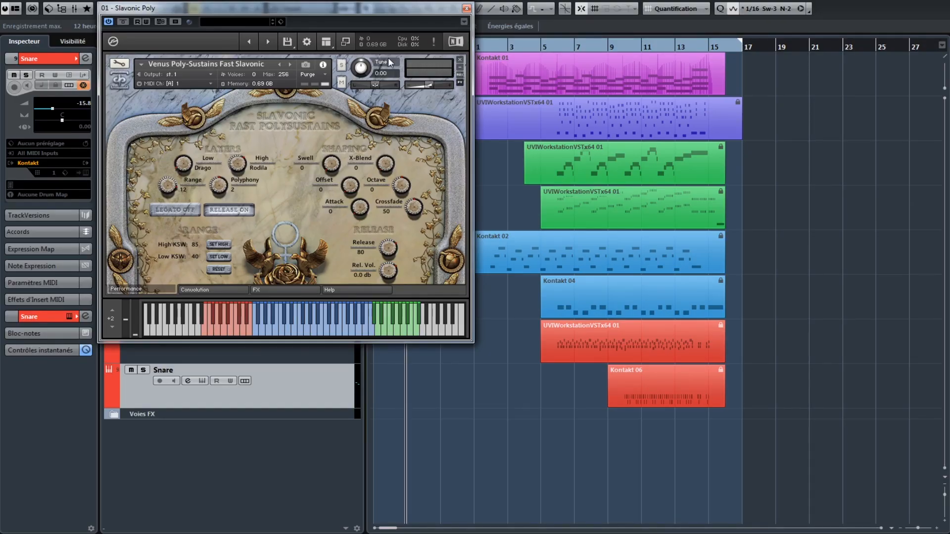
Go through the Accordion, Balalaika, Cymbalum, Tupan, Cello Pizz, Basses Pizz and Snare tracks, and reopen the Slavonic Poly instrument.
{"action": "left_click", "coordinate": [466, 9]}
{"action": "left_click", "coordinate": [290, 123]}
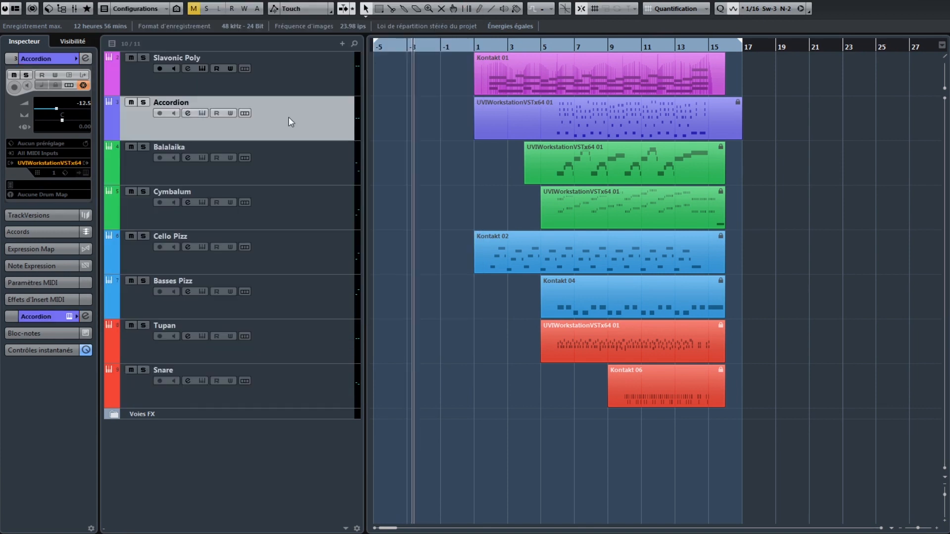
{"action": "left_click", "coordinate": [297, 161]}
{"action": "left_click", "coordinate": [300, 198]}
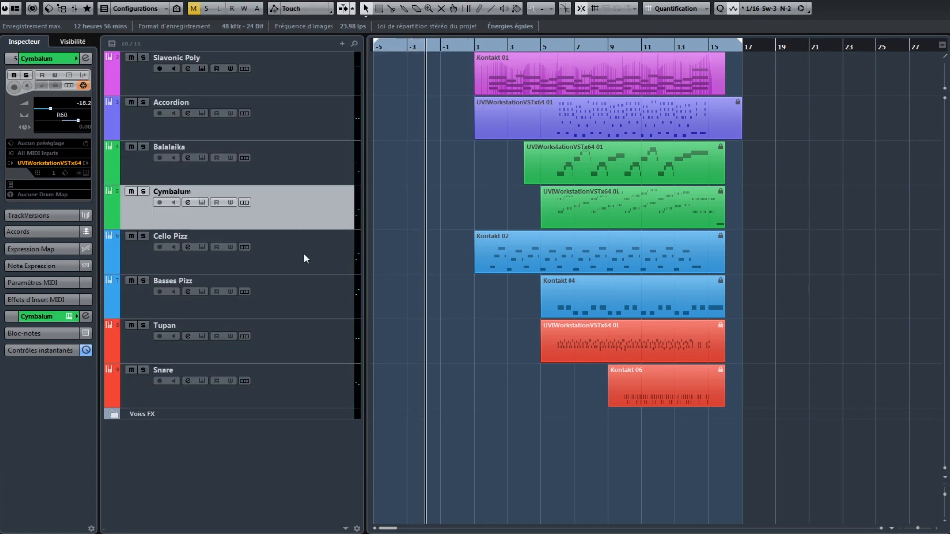
{"action": "left_click", "coordinate": [307, 342]}
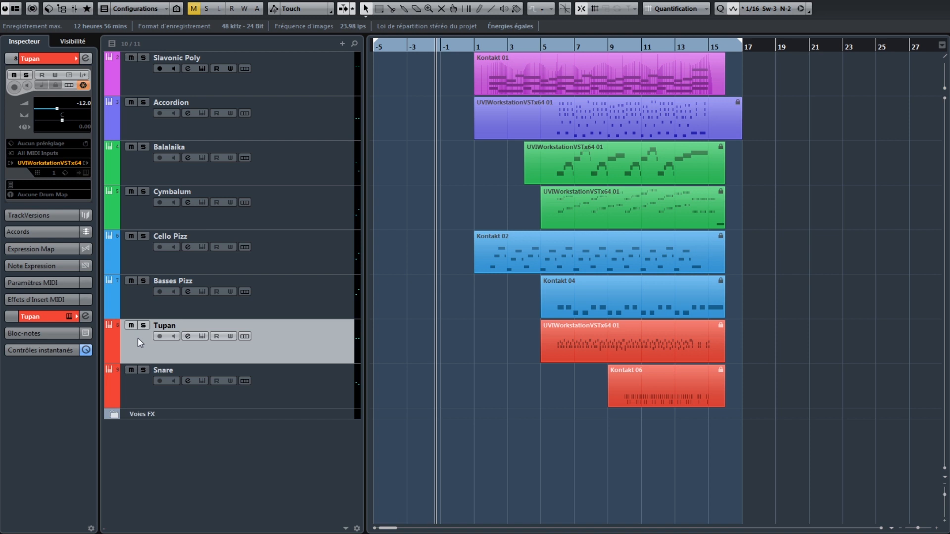
{"action": "left_click", "coordinate": [319, 257]}
{"action": "left_click", "coordinate": [319, 297]}
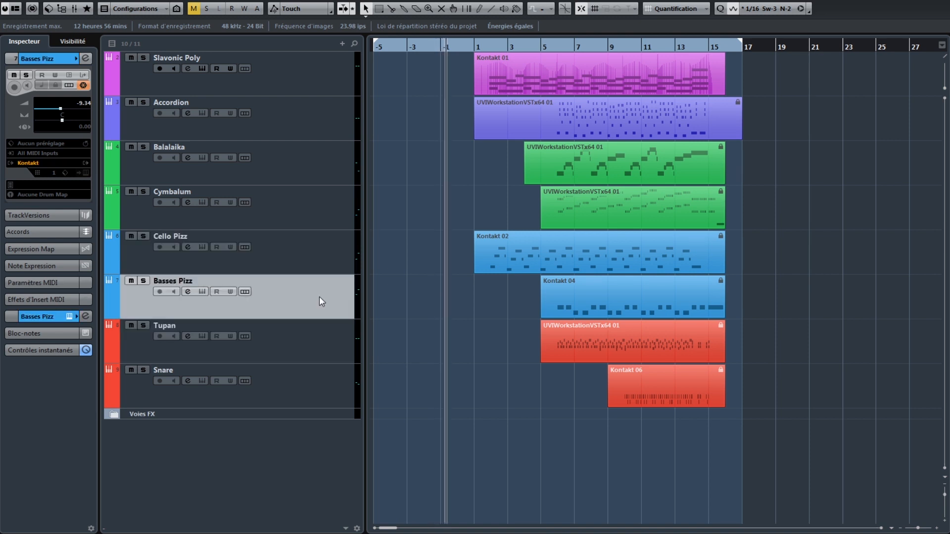
{"action": "left_click", "coordinate": [312, 382]}
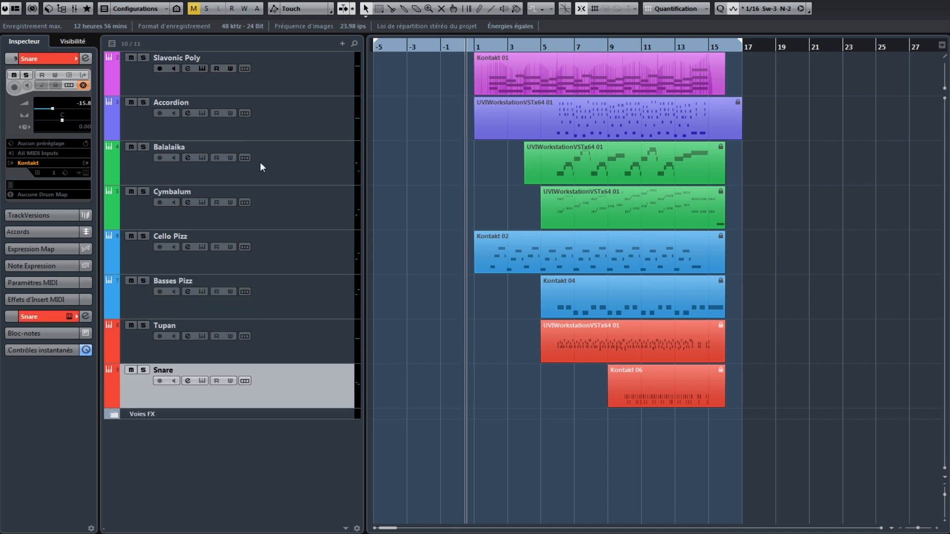
{"action": "left_click", "coordinate": [203, 69]}
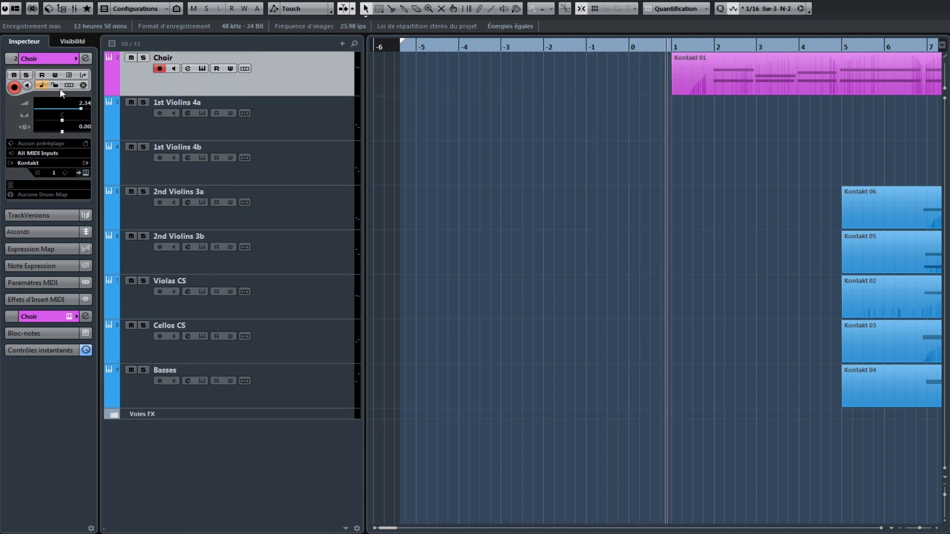
Open the Choir track's Kontakt instrument and review the choir and string parts beyond bar 5.
{"action": "left_click", "coordinate": [86, 173]}
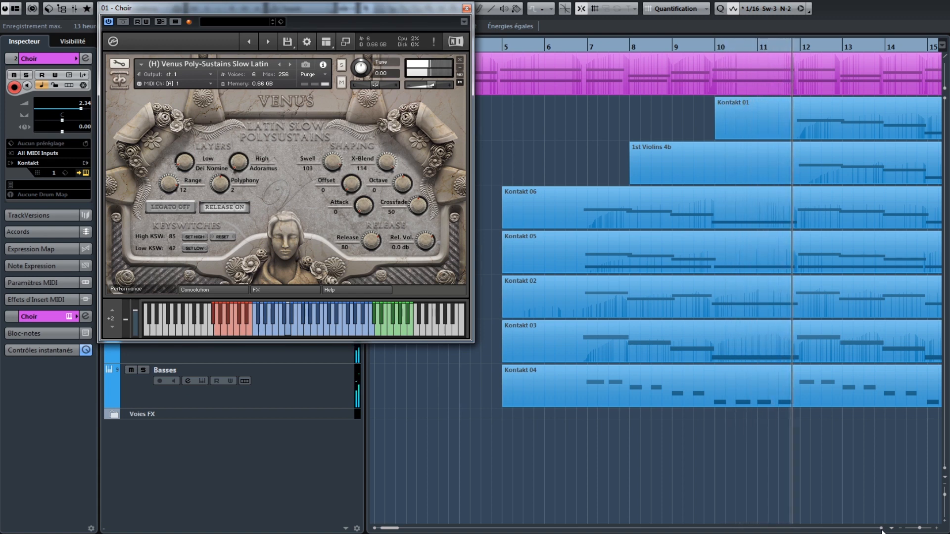
{"action": "left_click", "coordinate": [882, 529]}
{"action": "left_click", "coordinate": [882, 529]}
{"action": "left_click", "coordinate": [882, 530]}
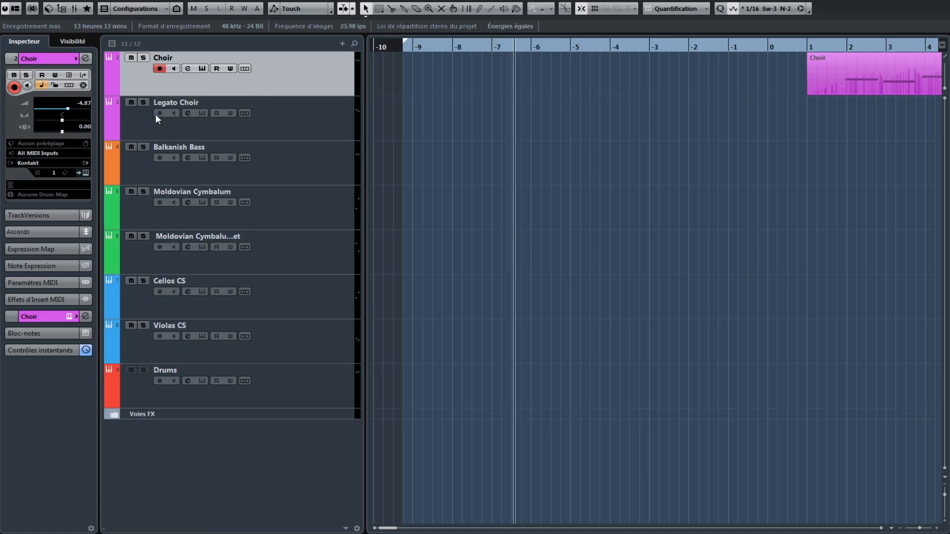
Go through the Legato Choir, Balkanish Bass, Moldovian Cymbalum, Cellos CS, Violas CS and Drums tracks, finishing on the Choir track.
{"action": "left_click", "coordinate": [159, 128]}
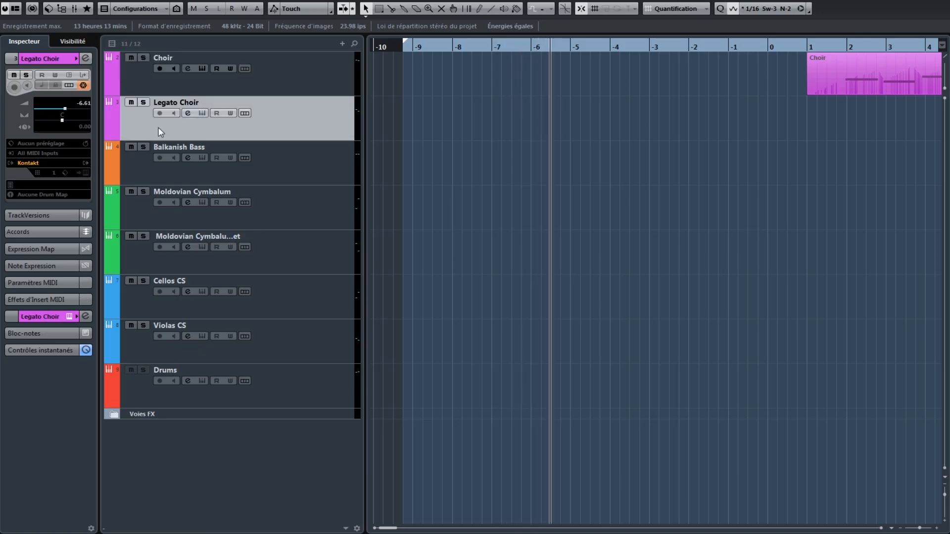
{"action": "left_click", "coordinate": [243, 176]}
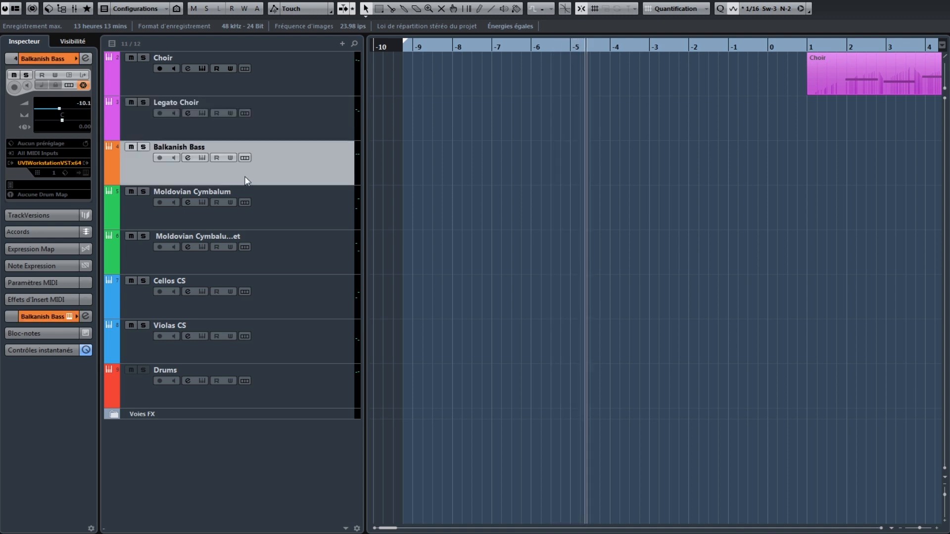
{"action": "left_click", "coordinate": [322, 218]}
{"action": "left_click", "coordinate": [324, 238]}
{"action": "left_click", "coordinate": [325, 288]}
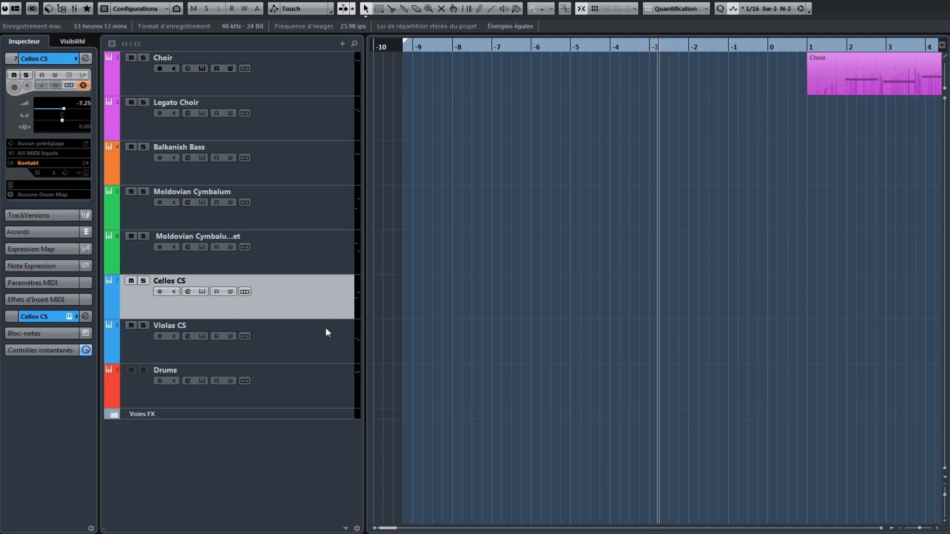
{"action": "left_click", "coordinate": [347, 242]}
{"action": "left_click", "coordinate": [339, 314]}
{"action": "left_click", "coordinate": [339, 347]}
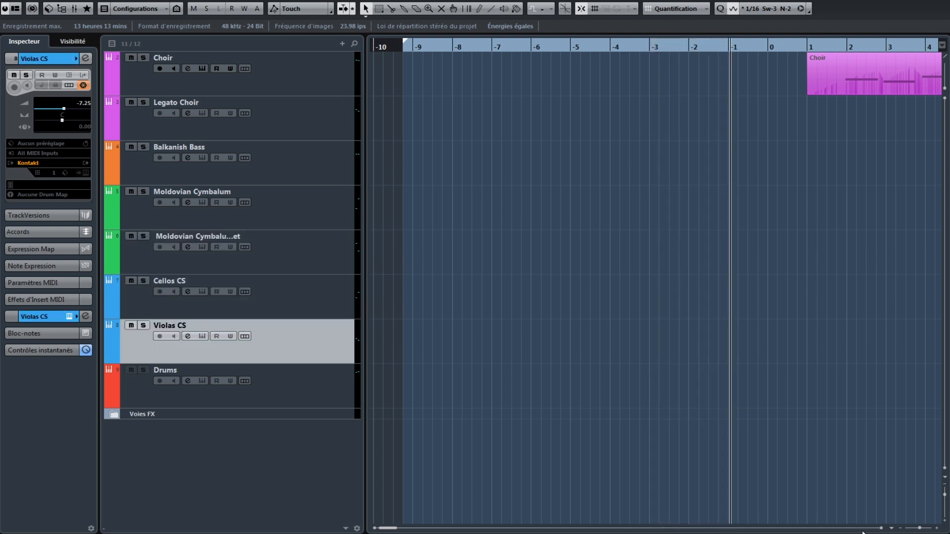
{"action": "scroll", "coordinate": [881, 528], "scroll_direction": "right", "scroll_amount": 3}
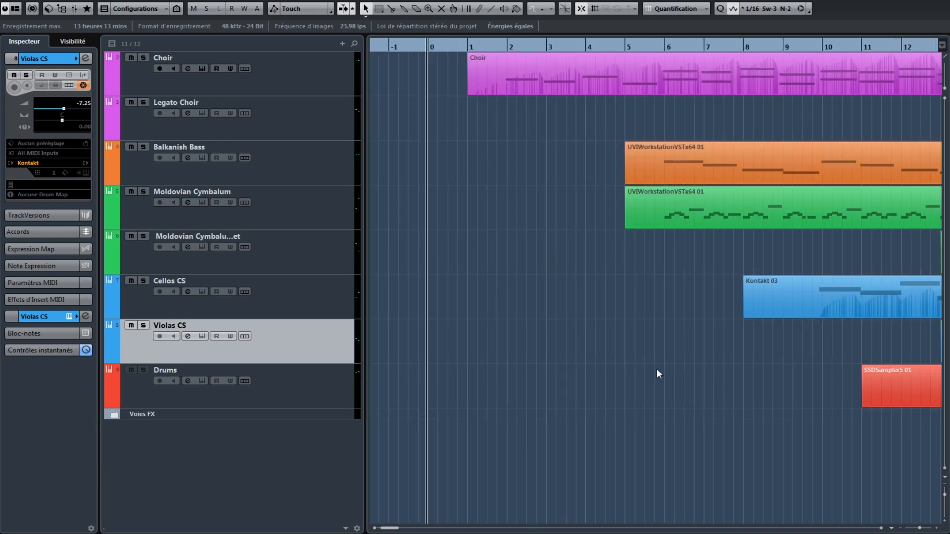
{"action": "left_click", "coordinate": [309, 375]}
{"action": "left_click", "coordinate": [329, 79]}
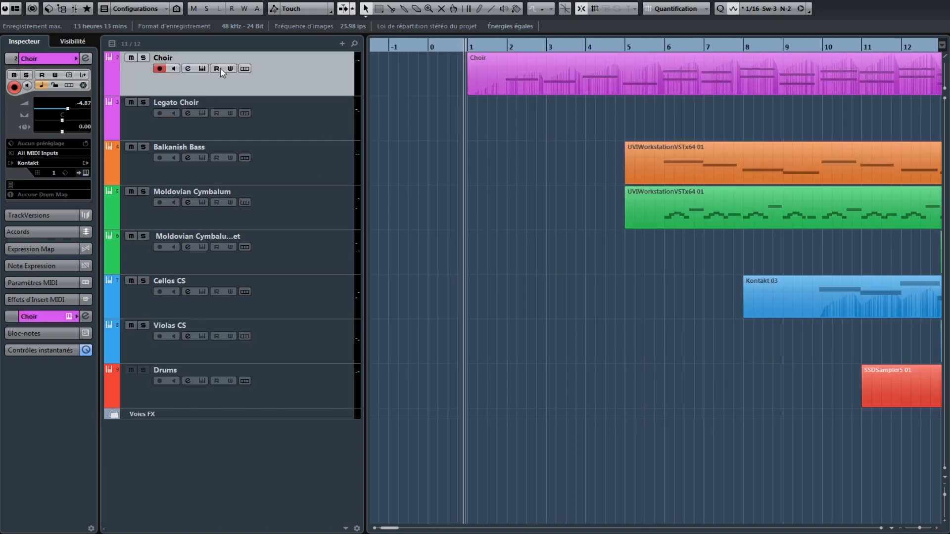
Open the Choir track's Kontakt instrument and review the arrangement's parts beyond bar 5.
{"action": "left_click", "coordinate": [206, 68]}
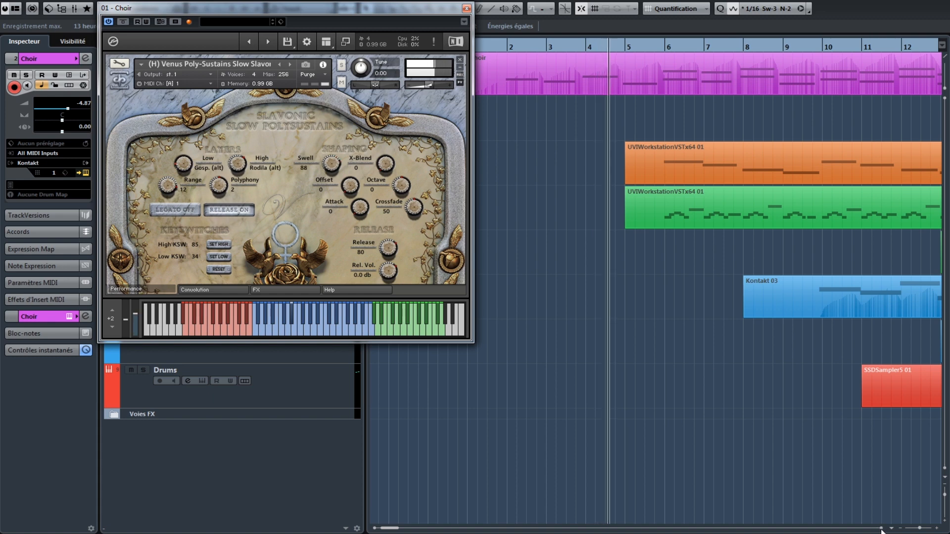
{"action": "scroll", "coordinate": [881, 529], "scroll_direction": "right", "scroll_amount": 3}
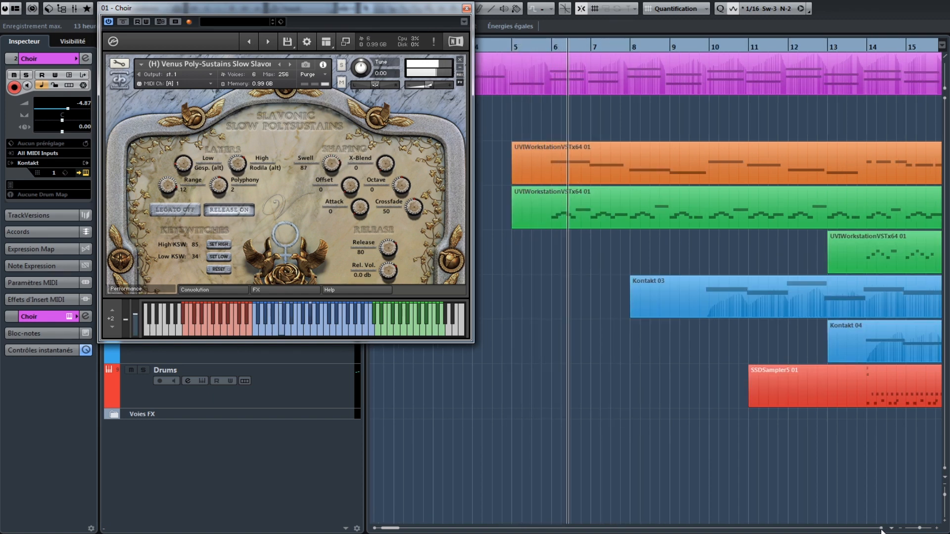
{"action": "scroll", "coordinate": [881, 531], "scroll_direction": "right", "scroll_amount": 3}
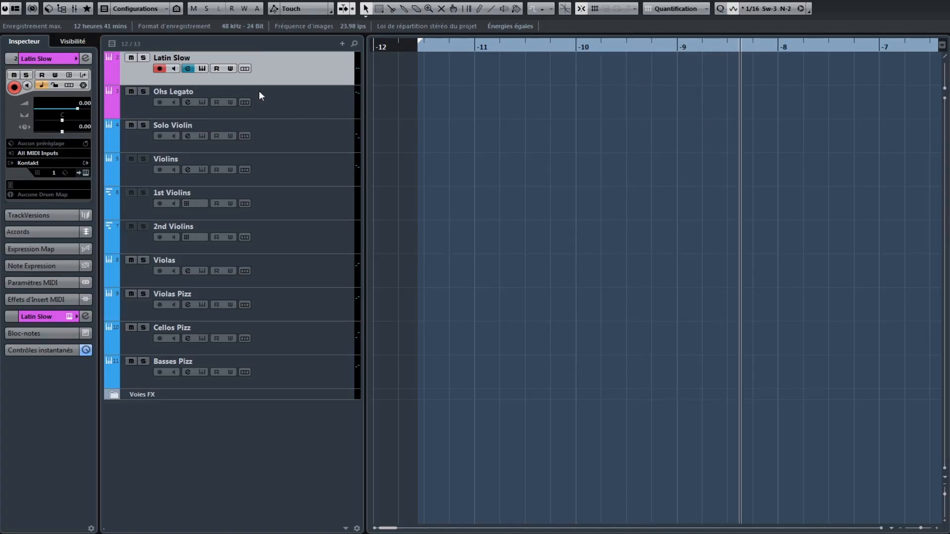
Go through the tracks from Ohs Legato, Solo Violin and 2nd Violins down to Basses Pizz, finishing on Latin Slow.
{"action": "left_click", "coordinate": [290, 102]}
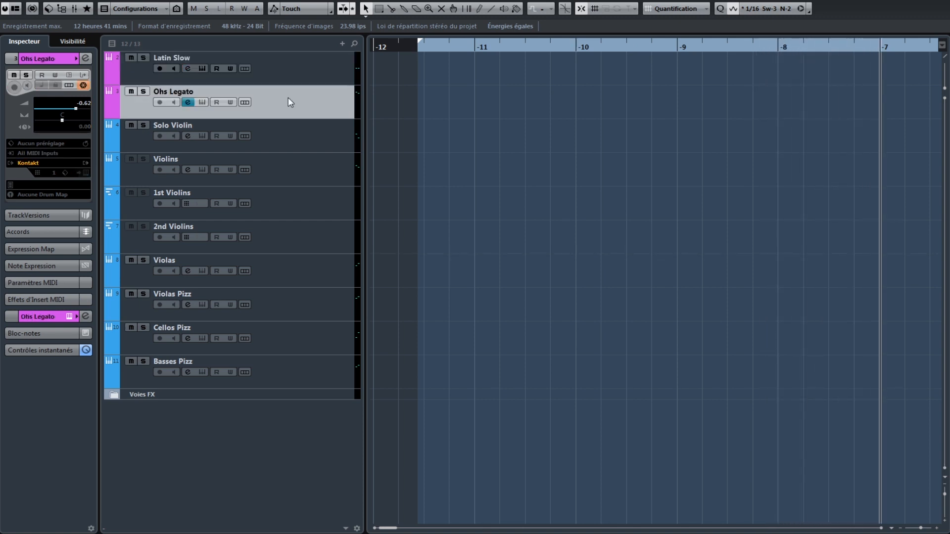
{"action": "left_click", "coordinate": [297, 133]}
{"action": "left_click", "coordinate": [317, 164]}
{"action": "left_click", "coordinate": [317, 208]}
{"action": "left_click", "coordinate": [317, 249]}
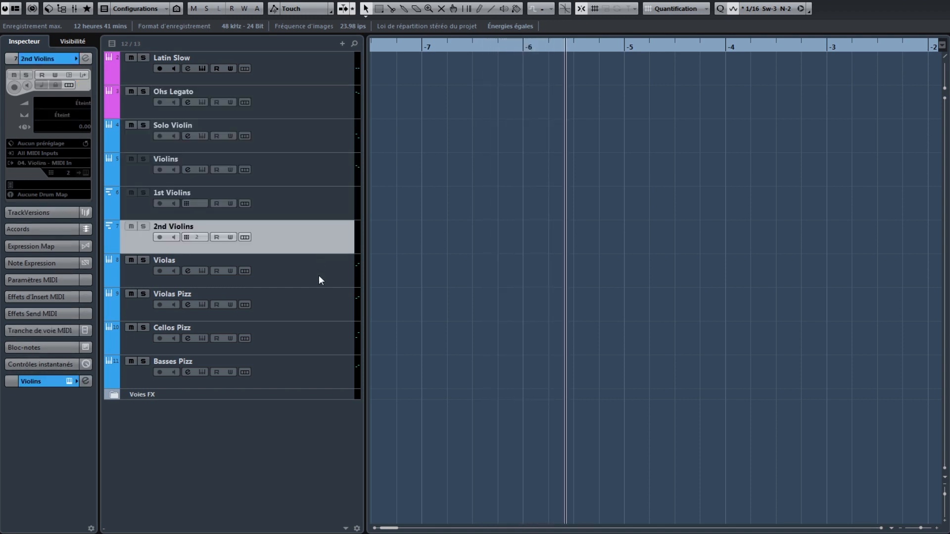
{"action": "left_click", "coordinate": [319, 276]}
{"action": "left_click", "coordinate": [319, 309]}
{"action": "left_click", "coordinate": [320, 341]}
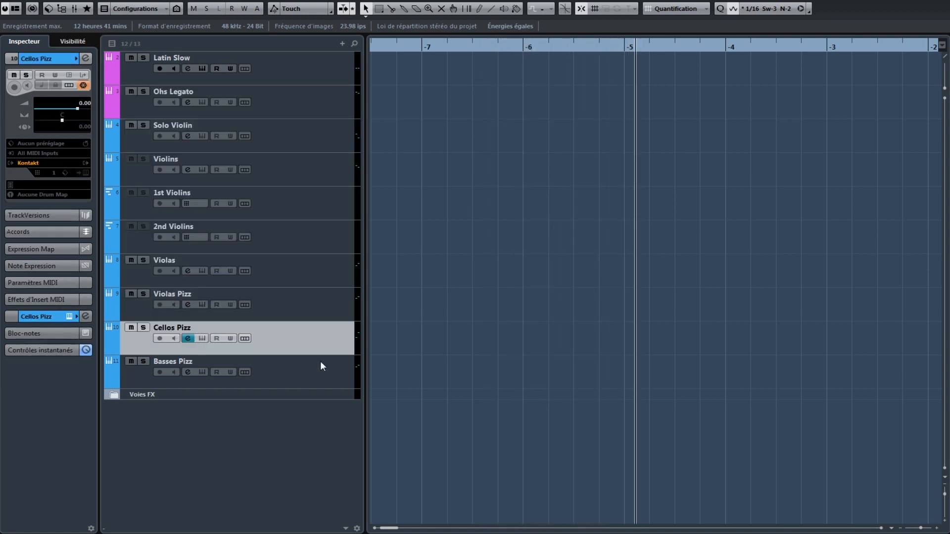
{"action": "left_click", "coordinate": [320, 361]}
{"action": "left_click", "coordinate": [311, 77]}
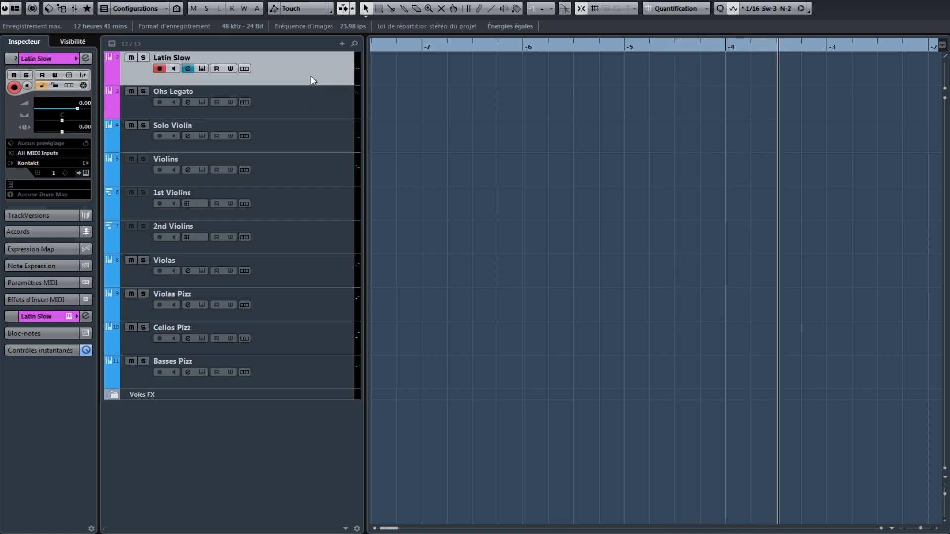
Open the Latin Slow track's Kontakt instrument and review the arrangement on a wider timeline through its end at bar 37.
{"action": "left_click", "coordinate": [201, 69]}
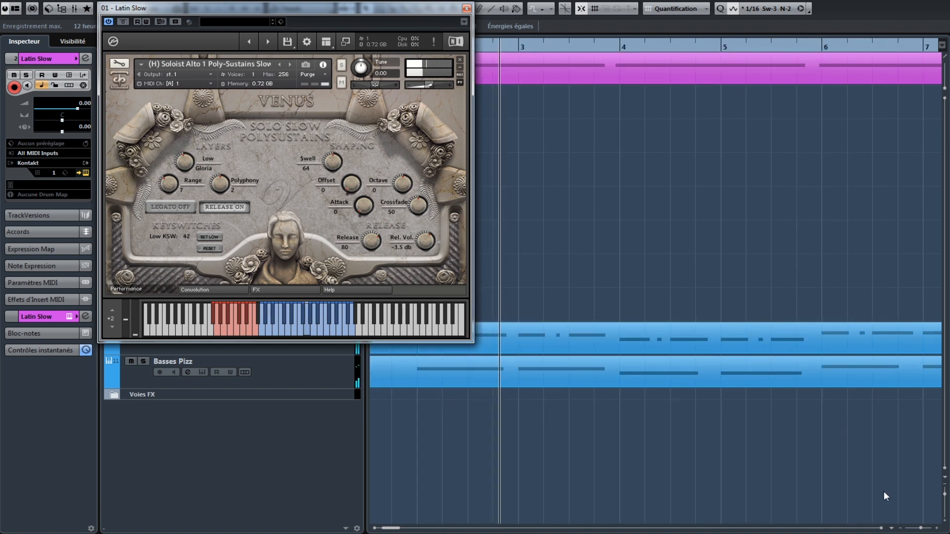
{"action": "left_click", "coordinate": [900, 527]}
{"action": "left_click", "coordinate": [899, 528]}
{"action": "left_click", "coordinate": [899, 527]}
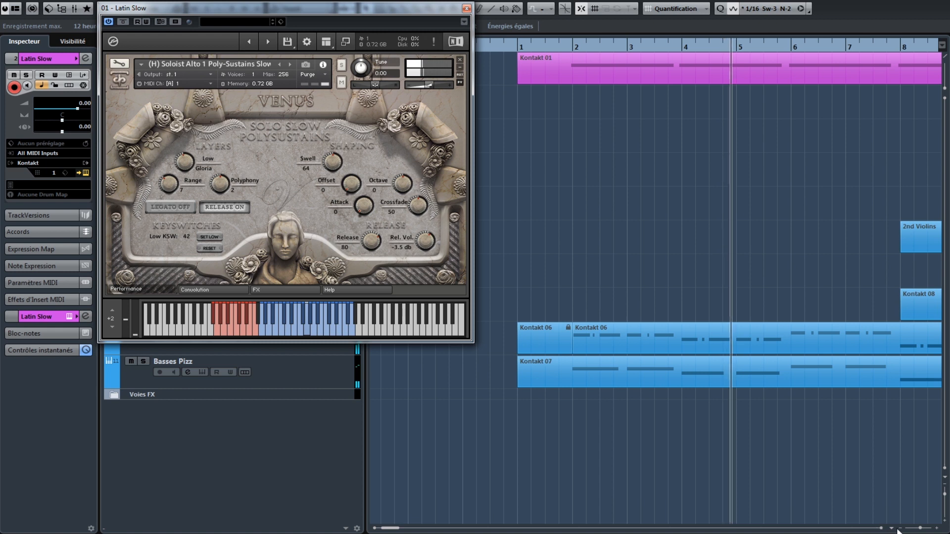
{"action": "left_click", "coordinate": [900, 528]}
{"action": "left_click", "coordinate": [899, 529]}
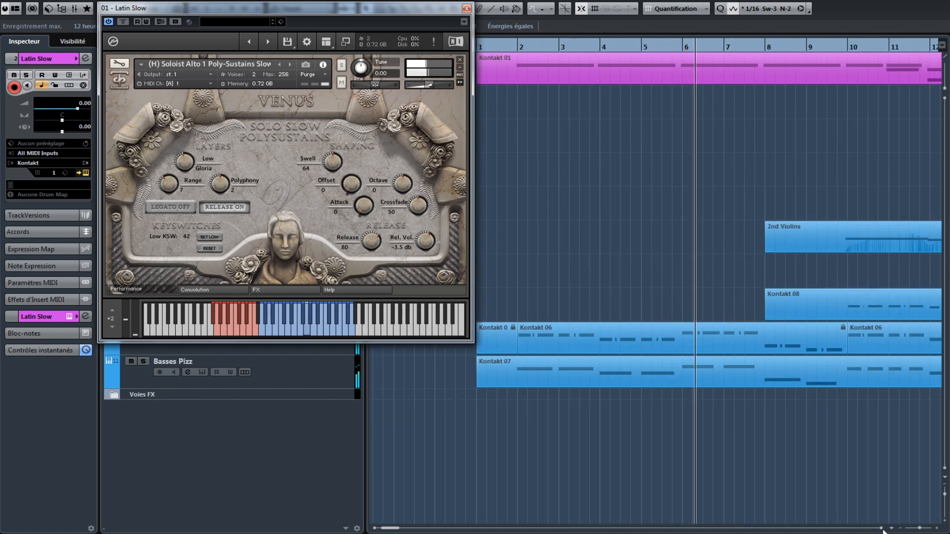
{"action": "left_click", "coordinate": [884, 530]}
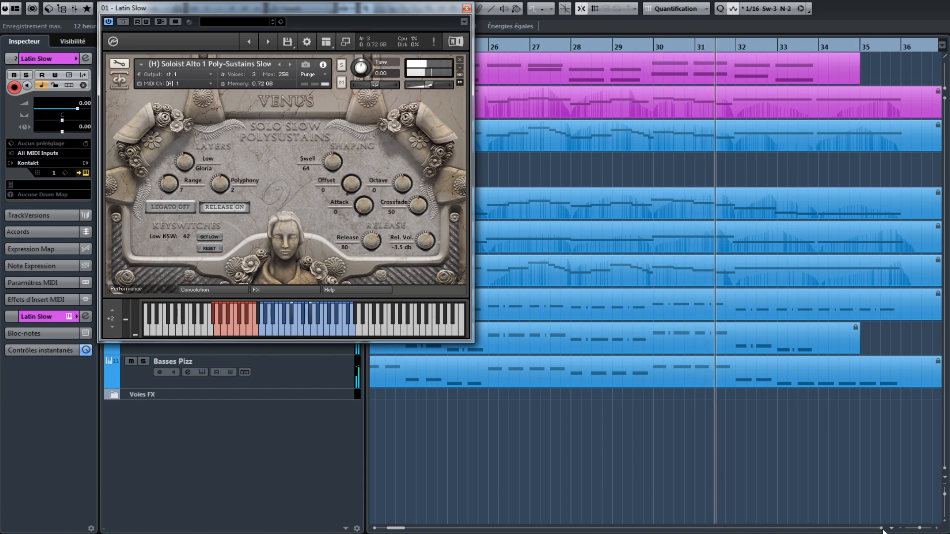
{"action": "left_click", "coordinate": [883, 530]}
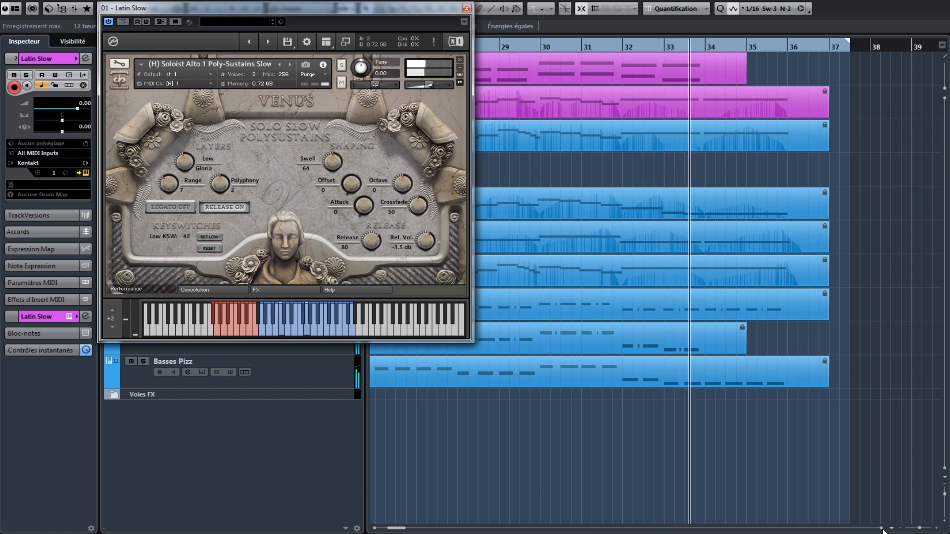
{"action": "left_click", "coordinate": [883, 530]}
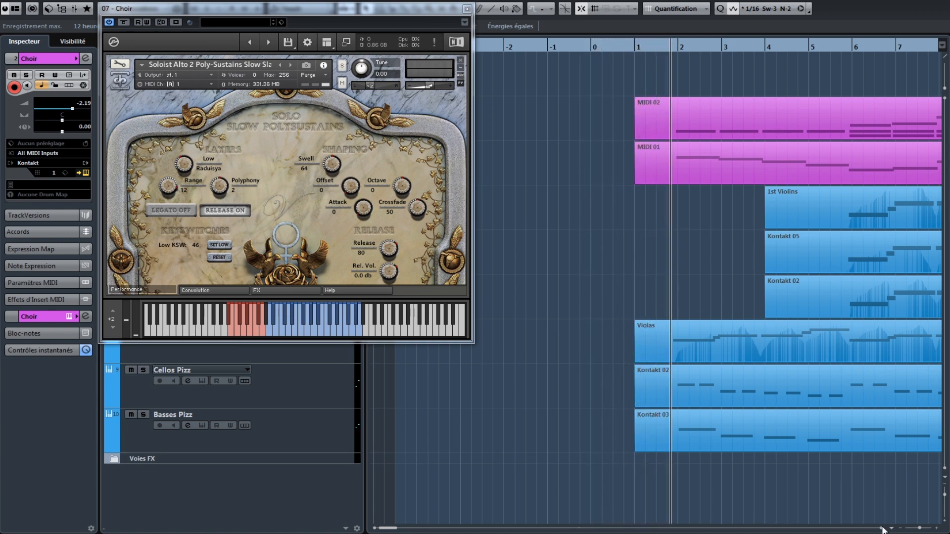
View the Choir's Soloist Soprano 2 Poly-Sustains instrument, return to Soloist Alto 2, and review the string parts up to bar 17.
{"action": "scroll", "coordinate": [884, 530], "scroll_direction": "right", "scroll_amount": 4}
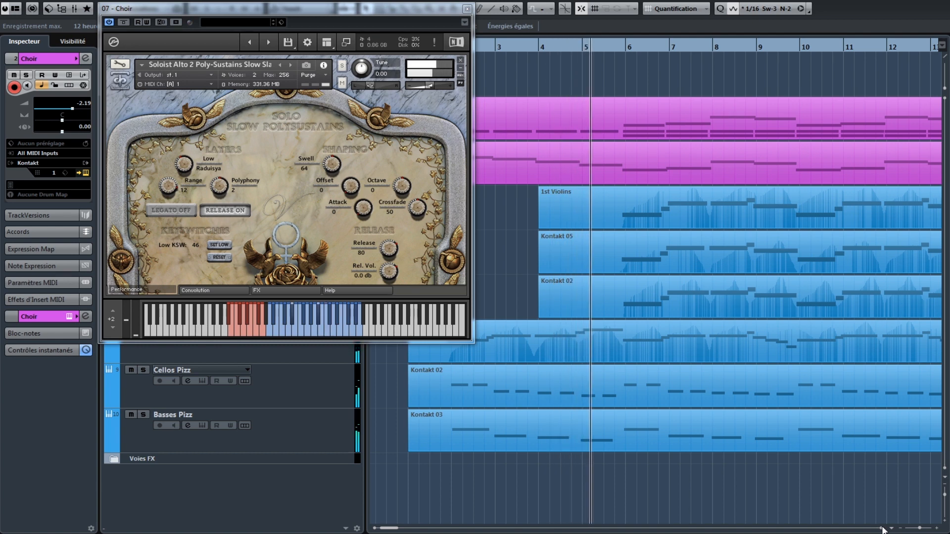
{"action": "left_click", "coordinate": [882, 528]}
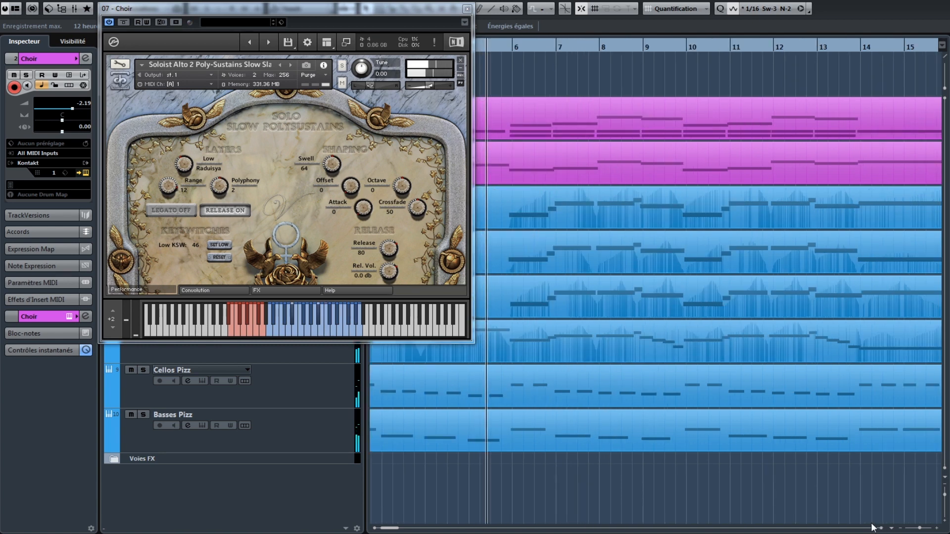
{"action": "left_click", "coordinate": [267, 42]}
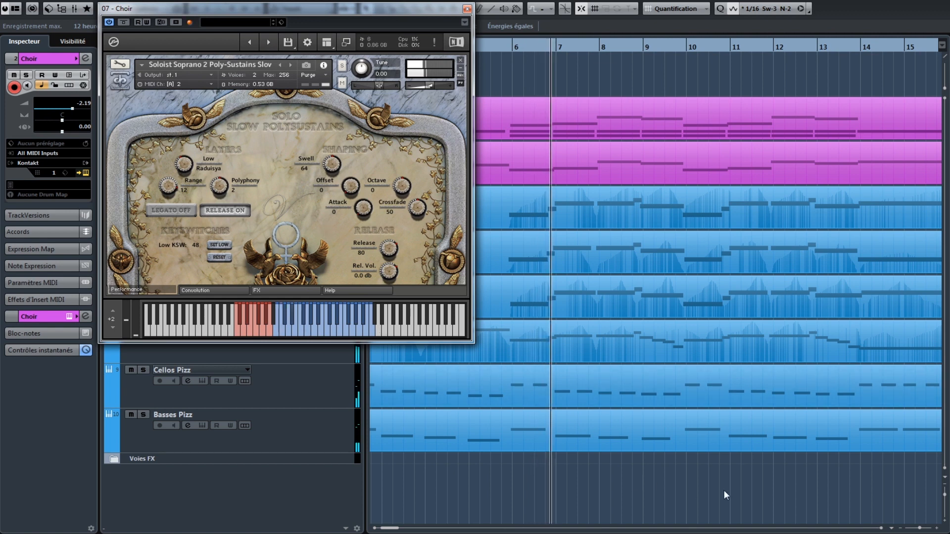
{"action": "left_click", "coordinate": [883, 529]}
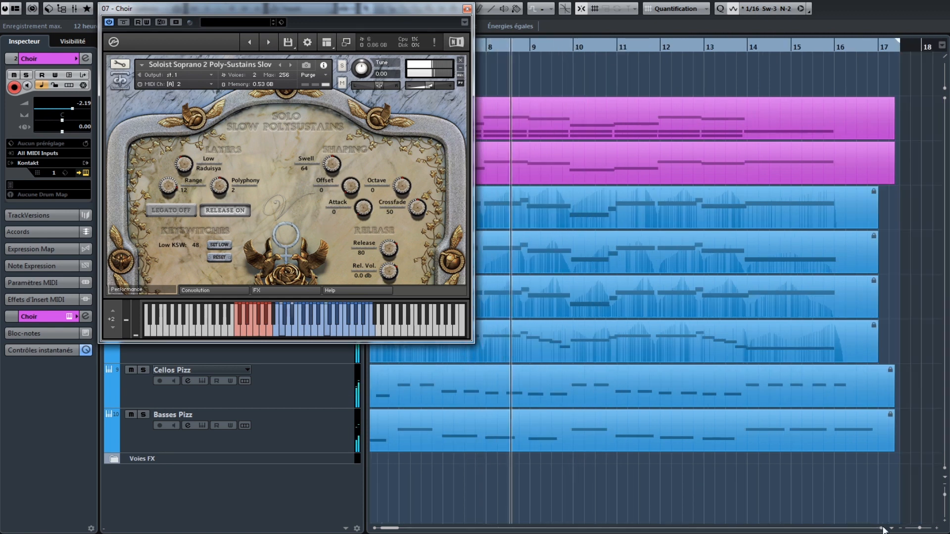
{"action": "left_click", "coordinate": [246, 41]}
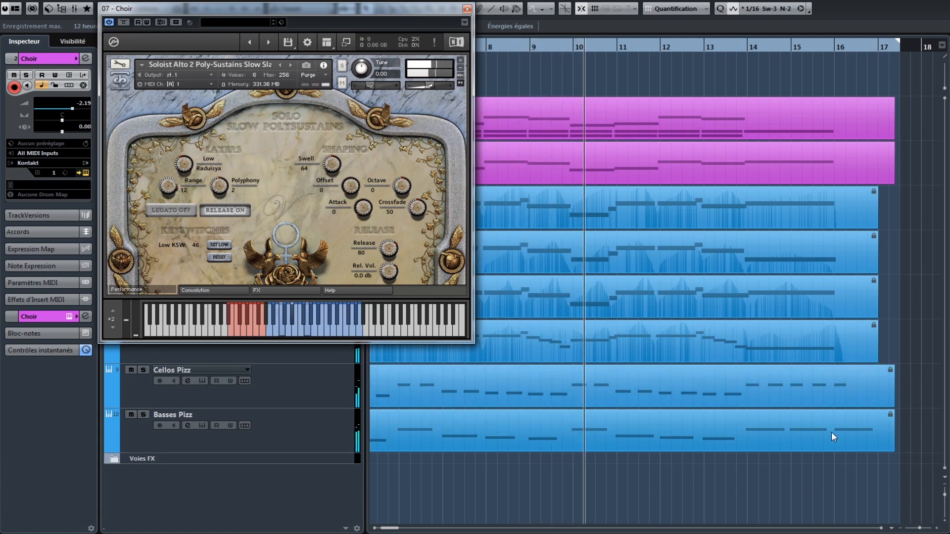
{"action": "left_click", "coordinate": [882, 529]}
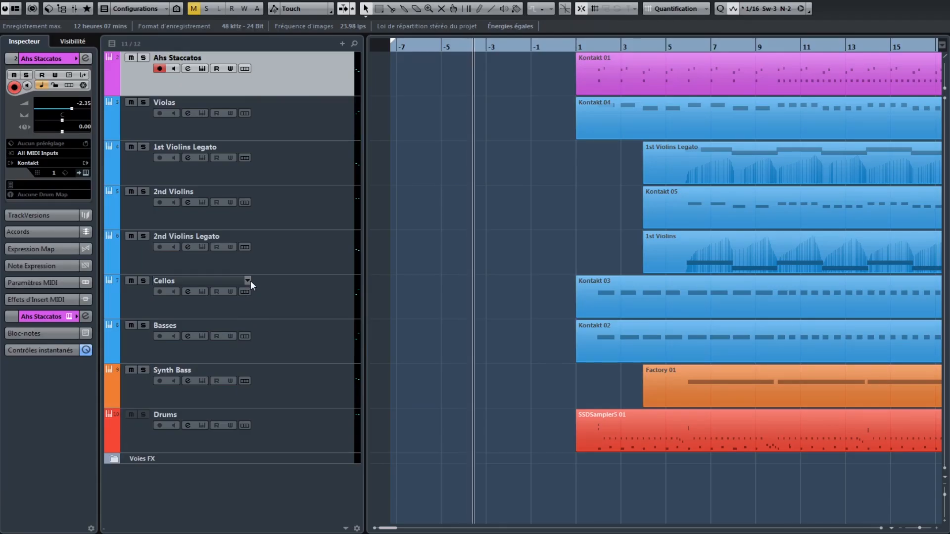
View the Synth Bass track, return to Ahs Staccatos, and open its Kontakt instrument to follow the arrangement.
{"action": "left_click", "coordinate": [286, 394]}
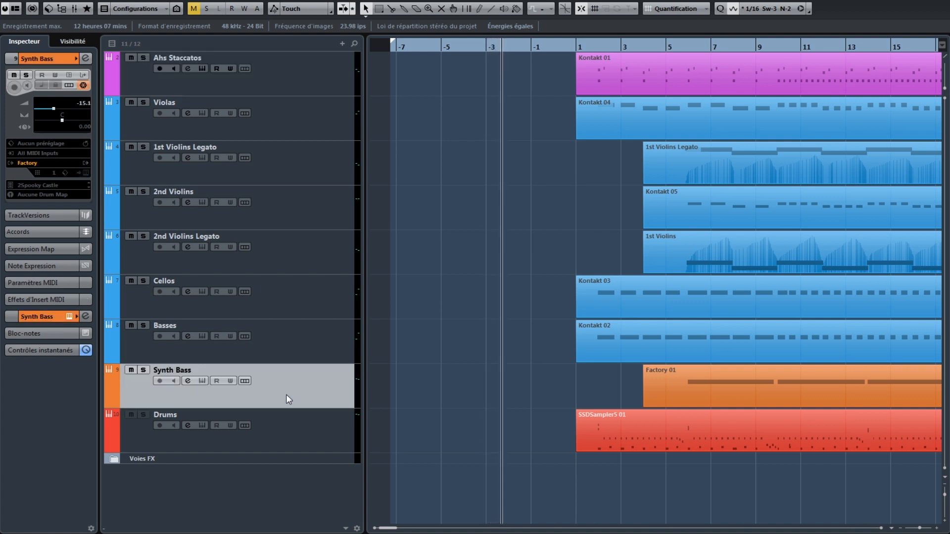
{"action": "left_click", "coordinate": [301, 91]}
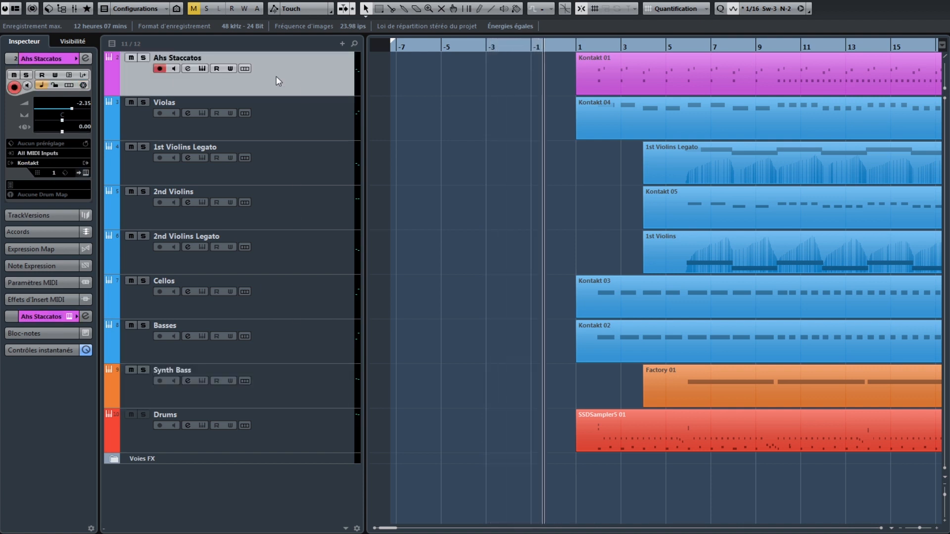
{"action": "left_click", "coordinate": [203, 67]}
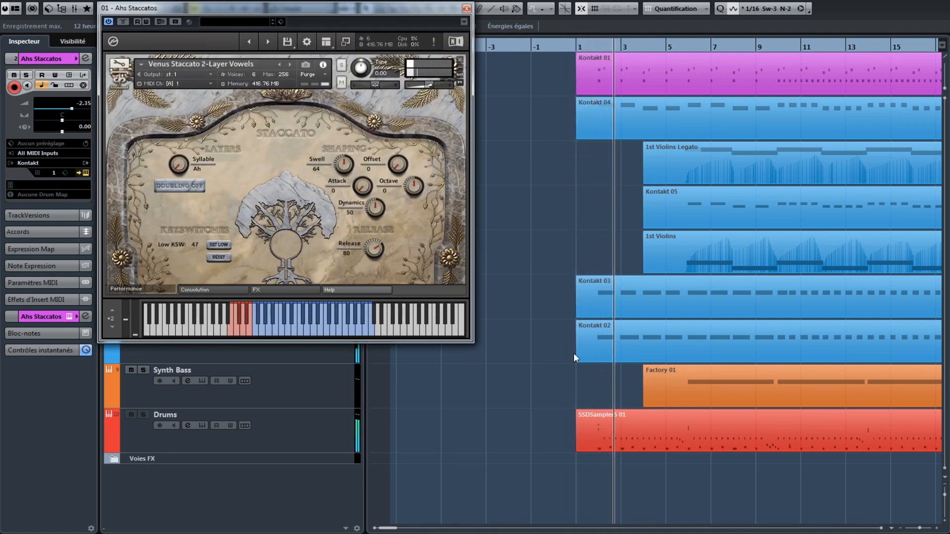
{"action": "left_click", "coordinate": [884, 529]}
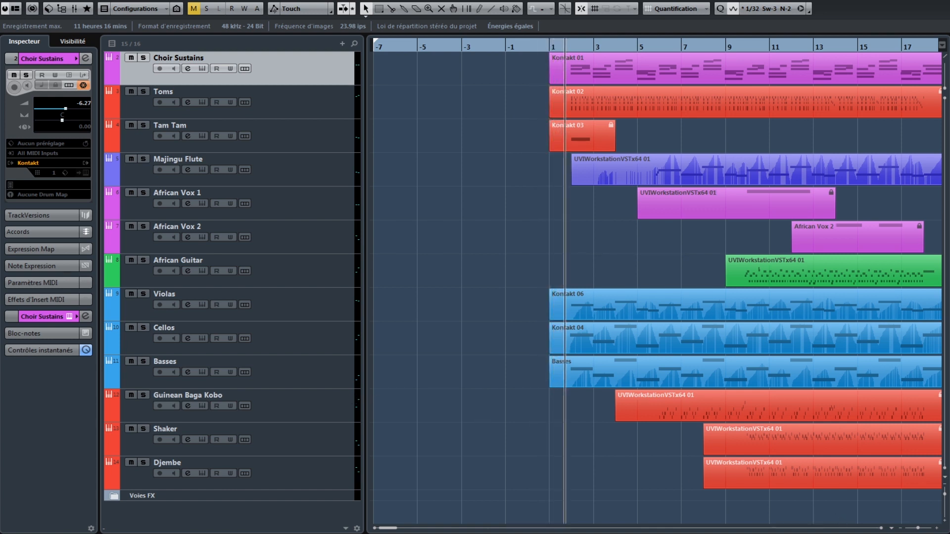
Review the Choir Sustains arrangement's flute, African vocal, guitar, string and percussion parts through bar 19.
{"action": "left_click", "coordinate": [883, 529]}
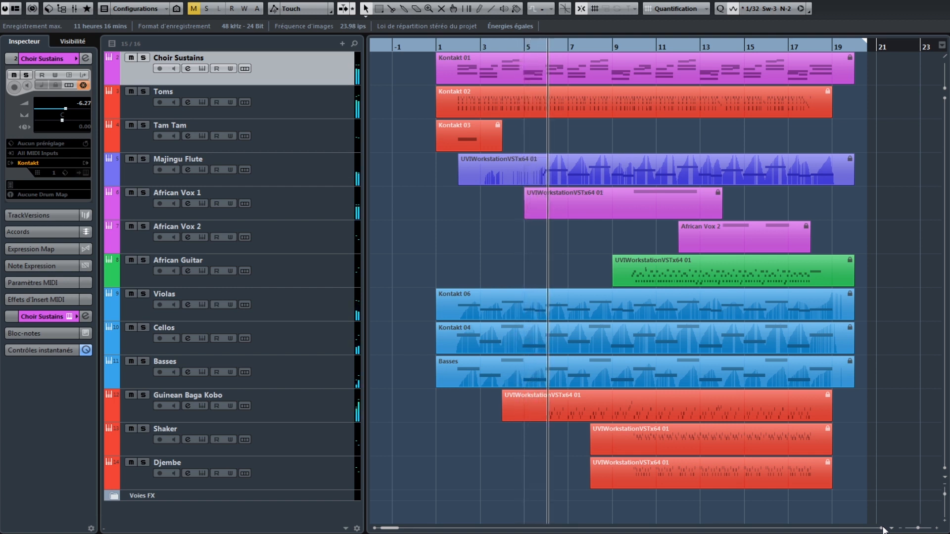
{"action": "left_click", "coordinate": [883, 528]}
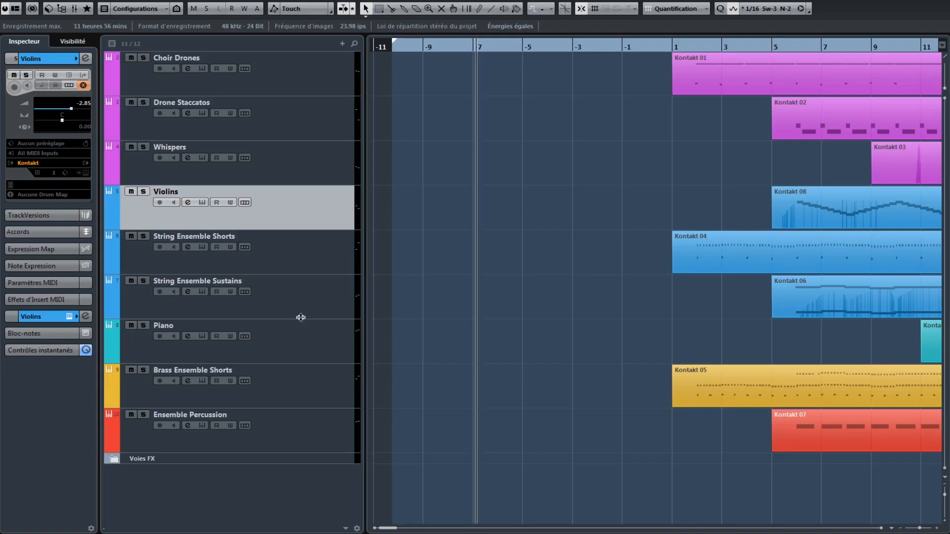
Go through the Piano and Ensemble Percussion tracks, finish on Choir Drones, and review the arrangement's parts up to about bar 24.
{"action": "left_click", "coordinate": [302, 375]}
{"action": "left_click", "coordinate": [295, 350]}
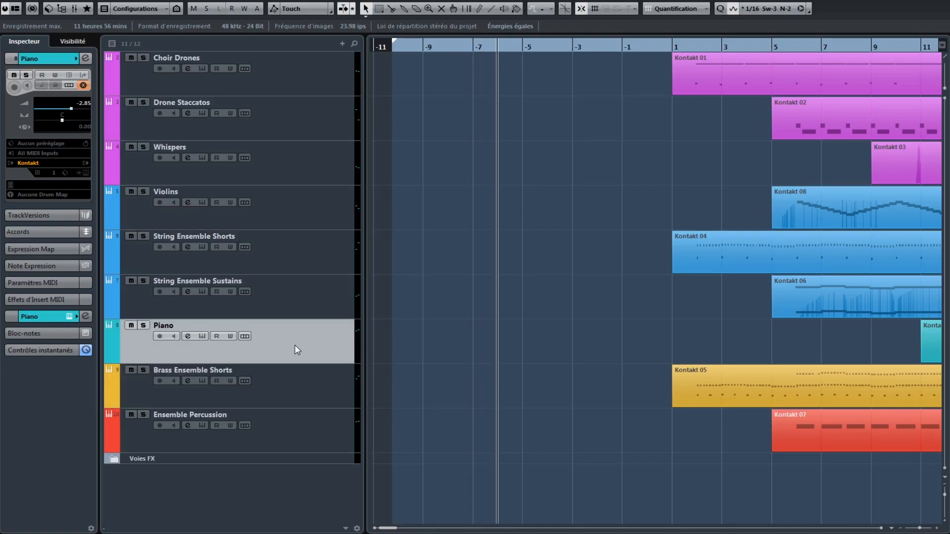
{"action": "left_click", "coordinate": [296, 428]}
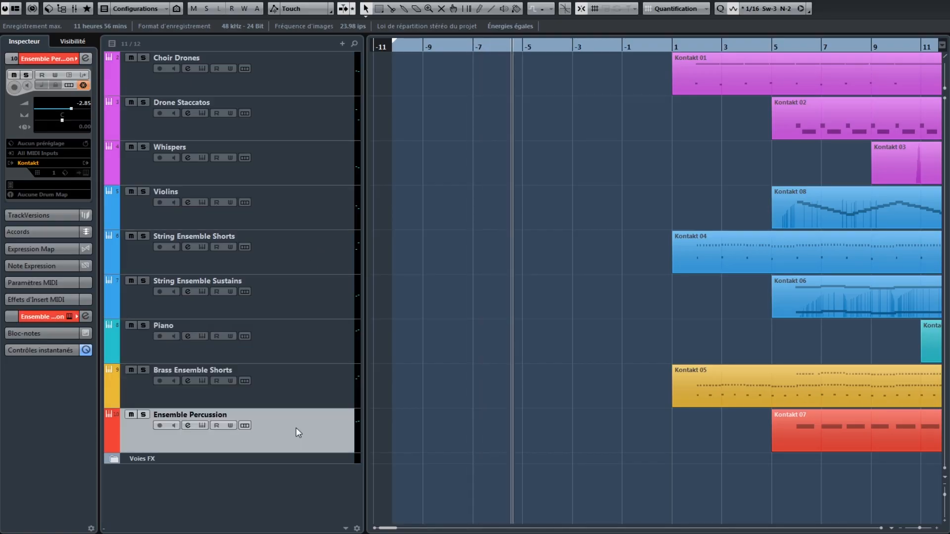
{"action": "left_click", "coordinate": [316, 88]}
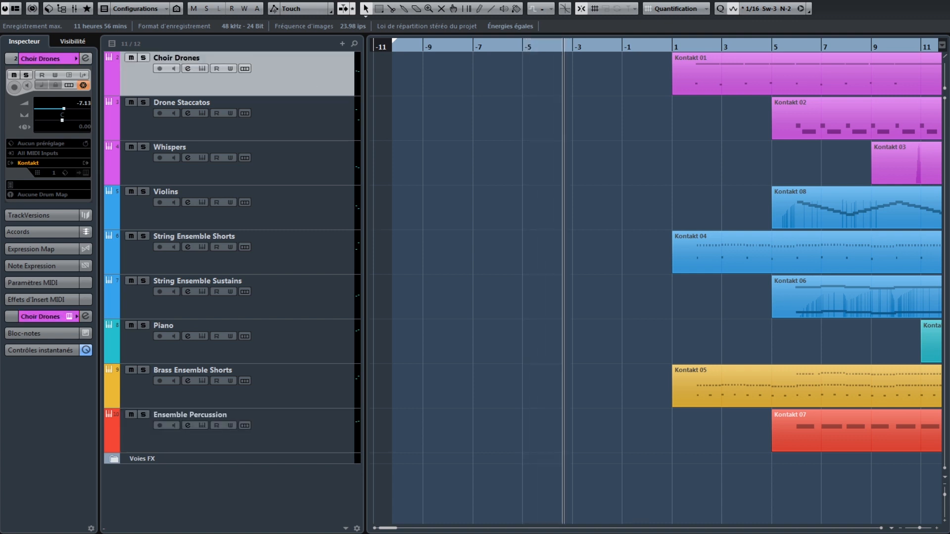
{"action": "left_click", "coordinate": [882, 528]}
{"action": "left_click", "coordinate": [881, 529]}
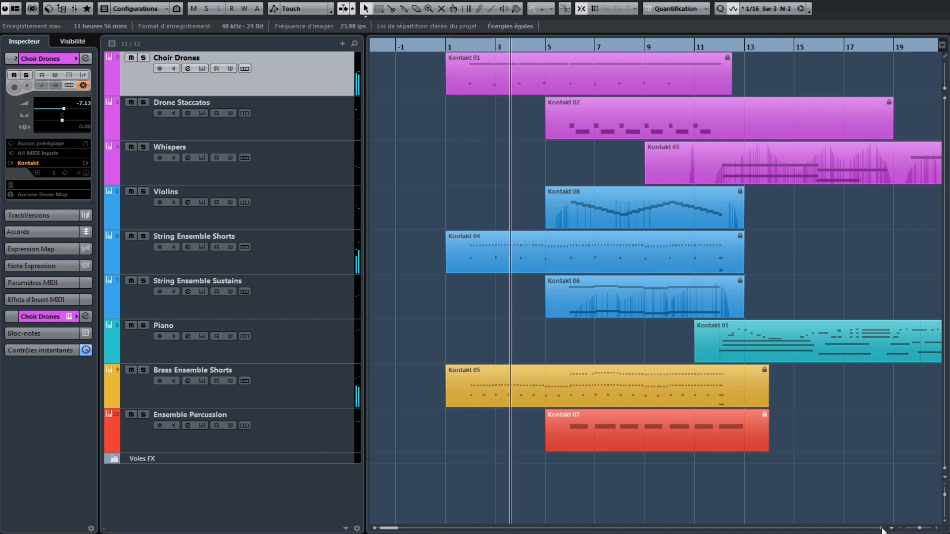
{"action": "left_click", "coordinate": [882, 529]}
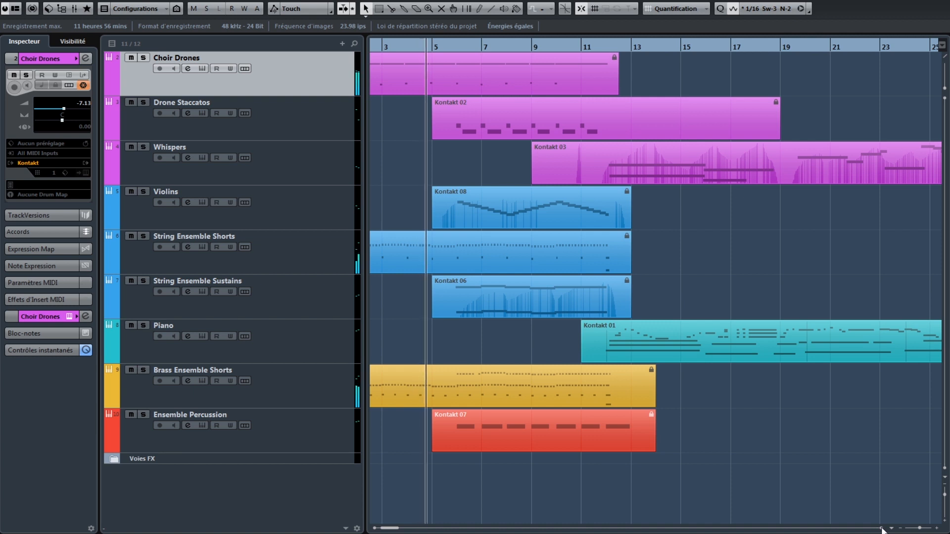